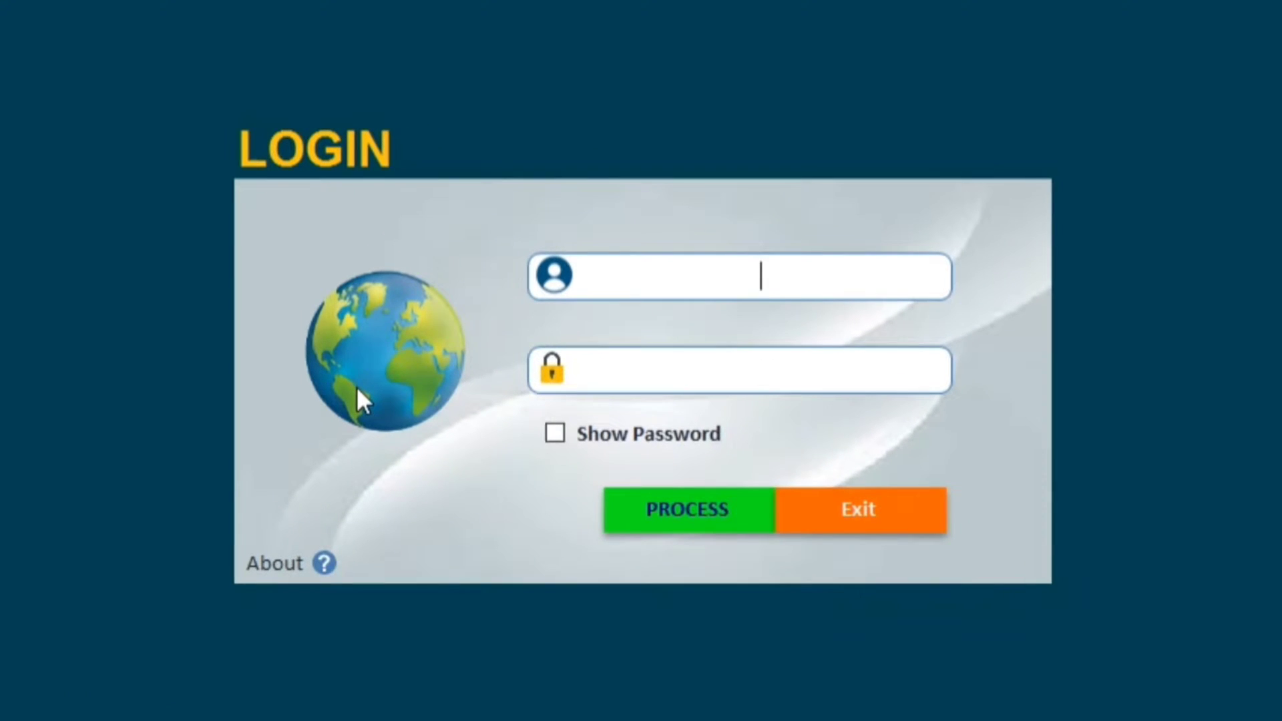
text(ed)
- Enter ED's password and submit the login with PROCESS
key(Tab)
text(*****)
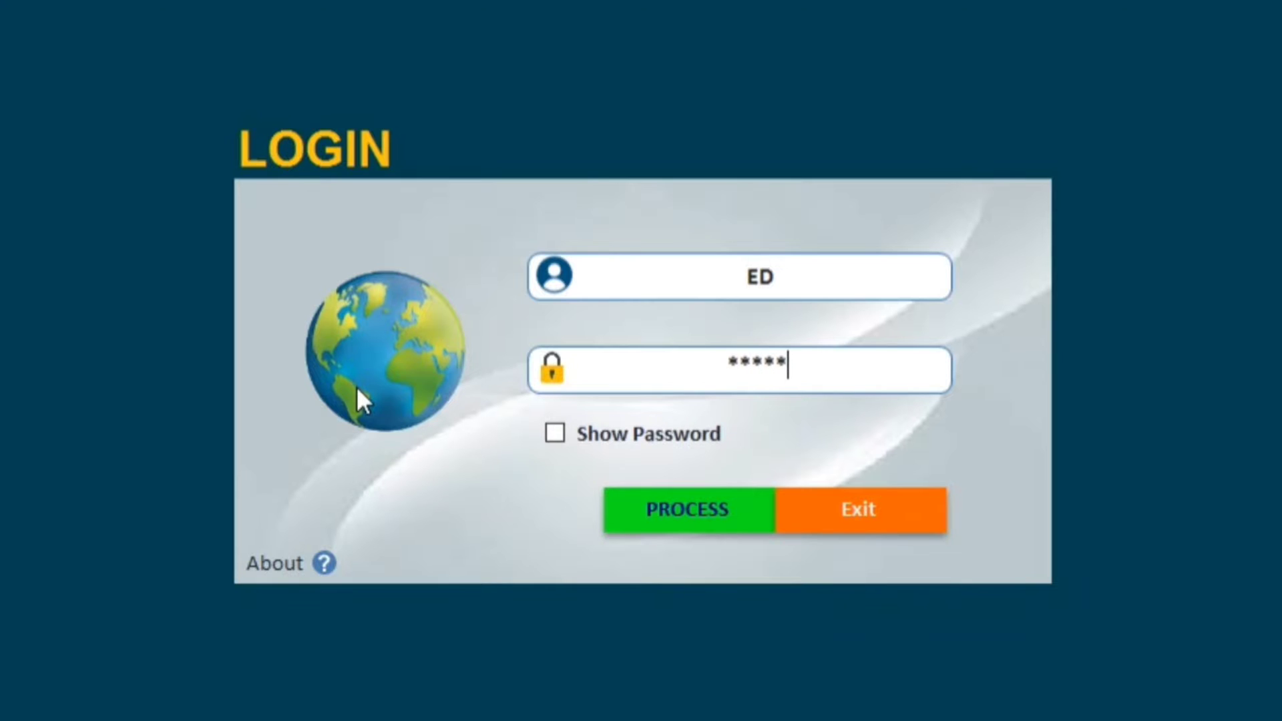
click(652, 520)
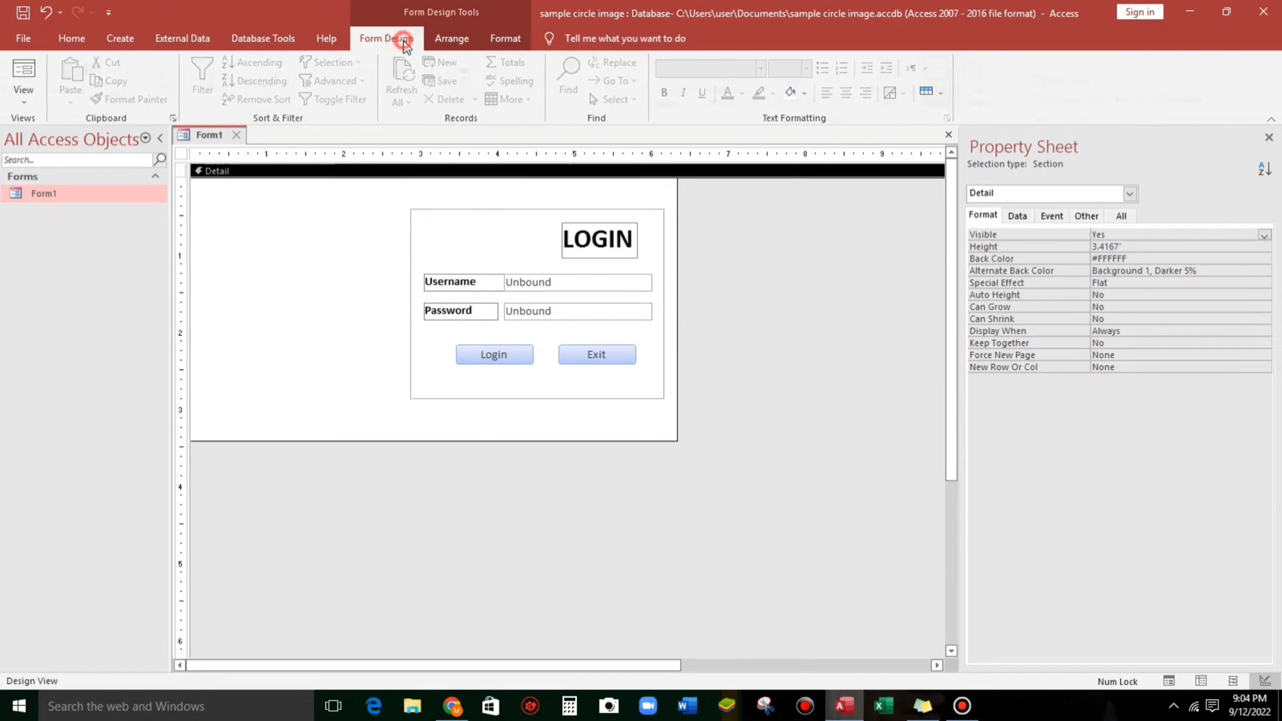
- Insert the peach banner picture 20220912_175958.png as an Image control on Form1
click(404, 43)
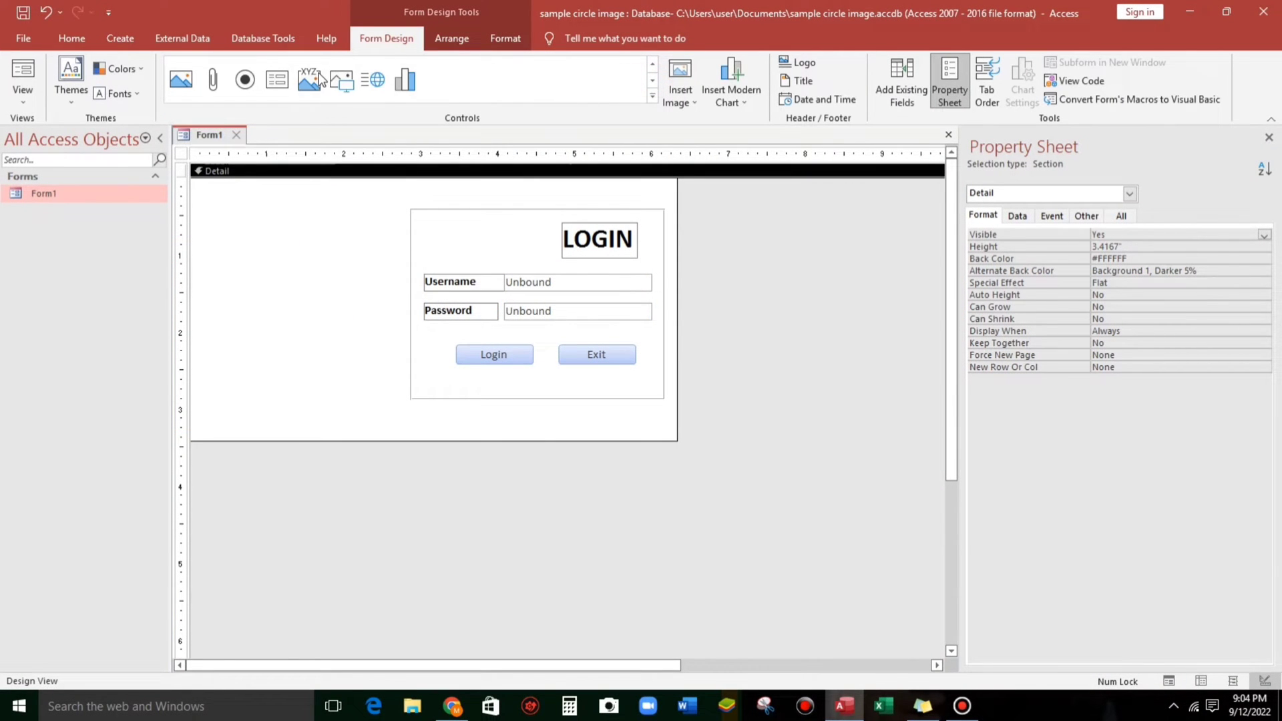
click(313, 79)
click(252, 237)
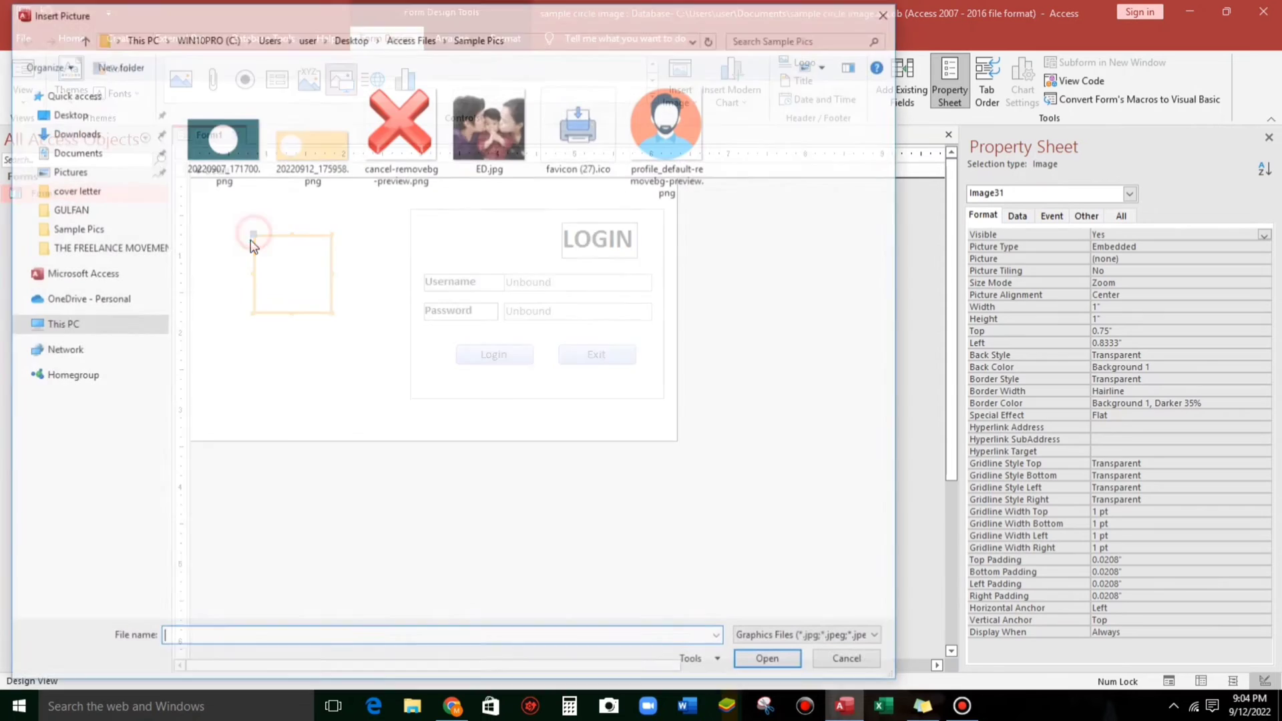
click(311, 147)
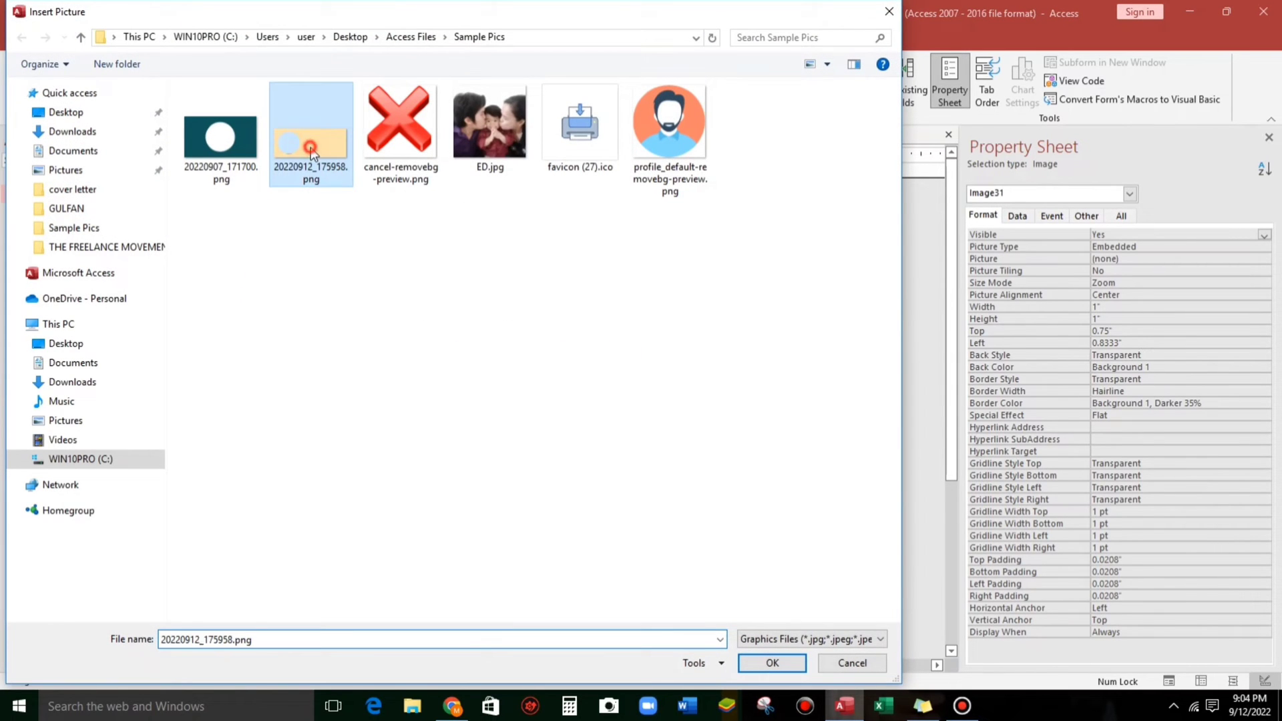
click(772, 663)
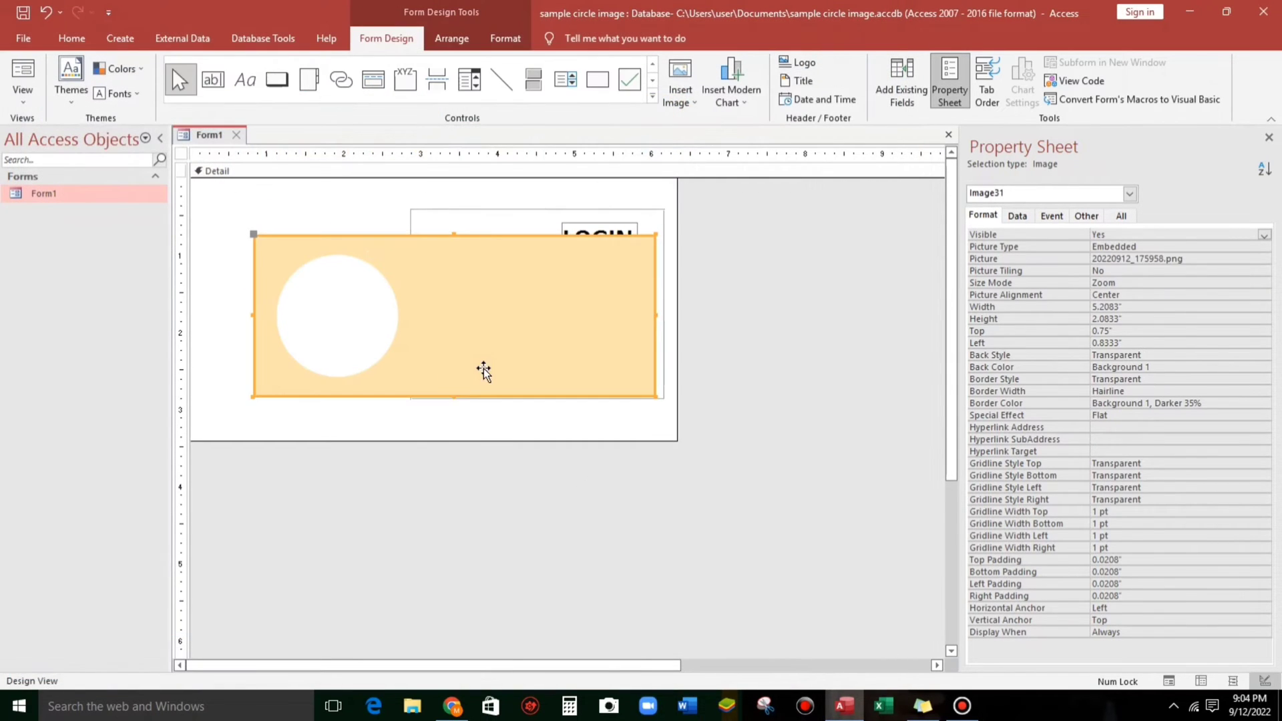
- Drag the banner to the form's top-left edge, overlapping the login box
drag(481, 367, 419, 351)
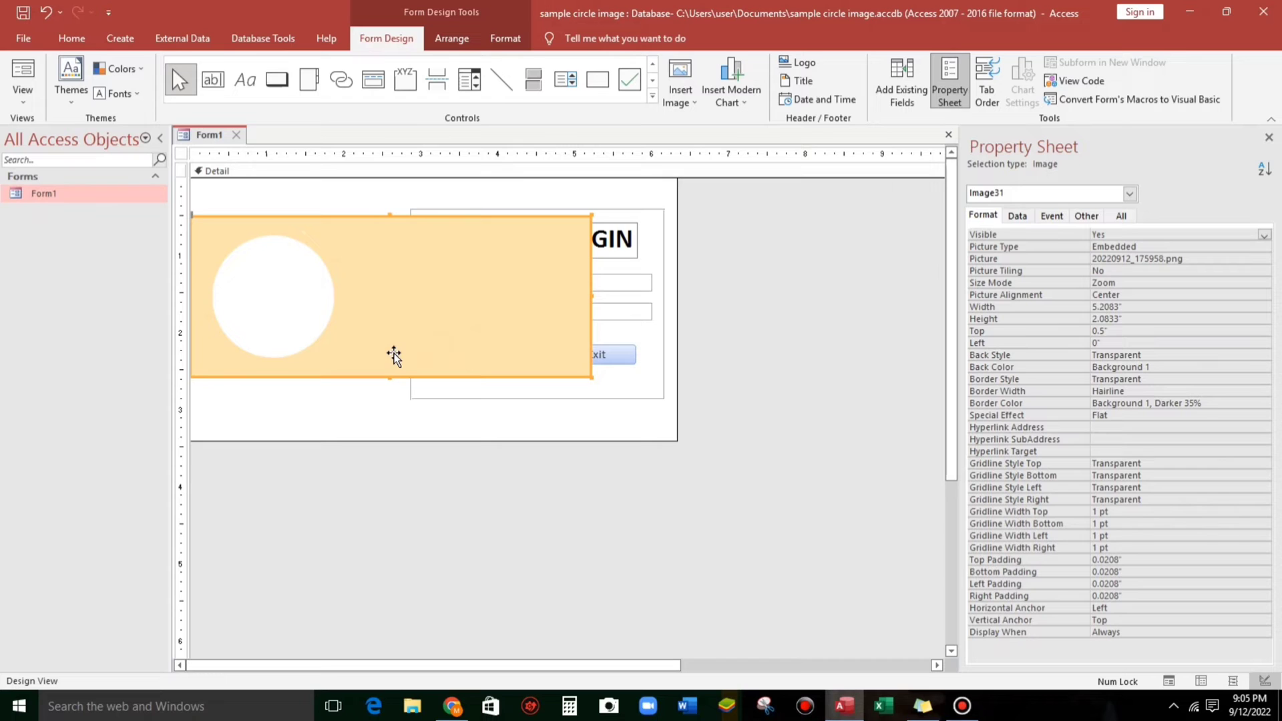
click(726, 379)
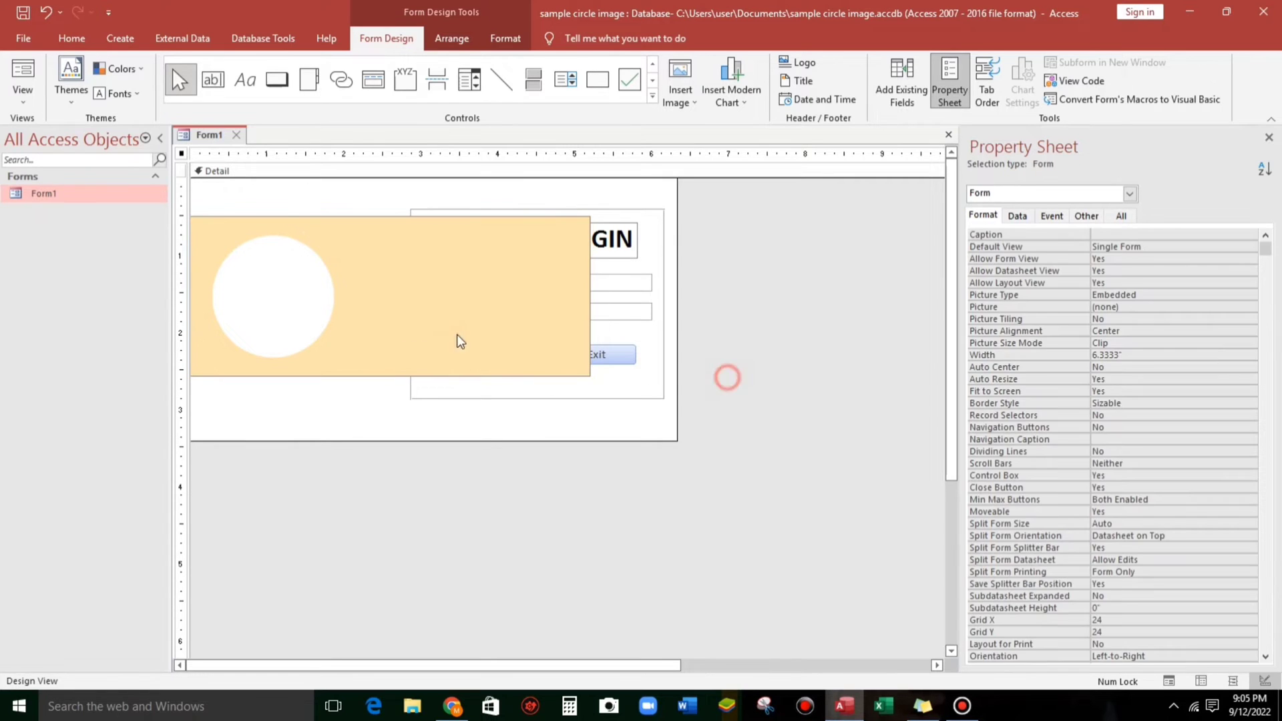
click(423, 308)
mouse_move(387, 327)
mouse_down()
mouse_move(650, 318)
mouse_move(661, 374)
mouse_move(449, 333)
mouse_up()
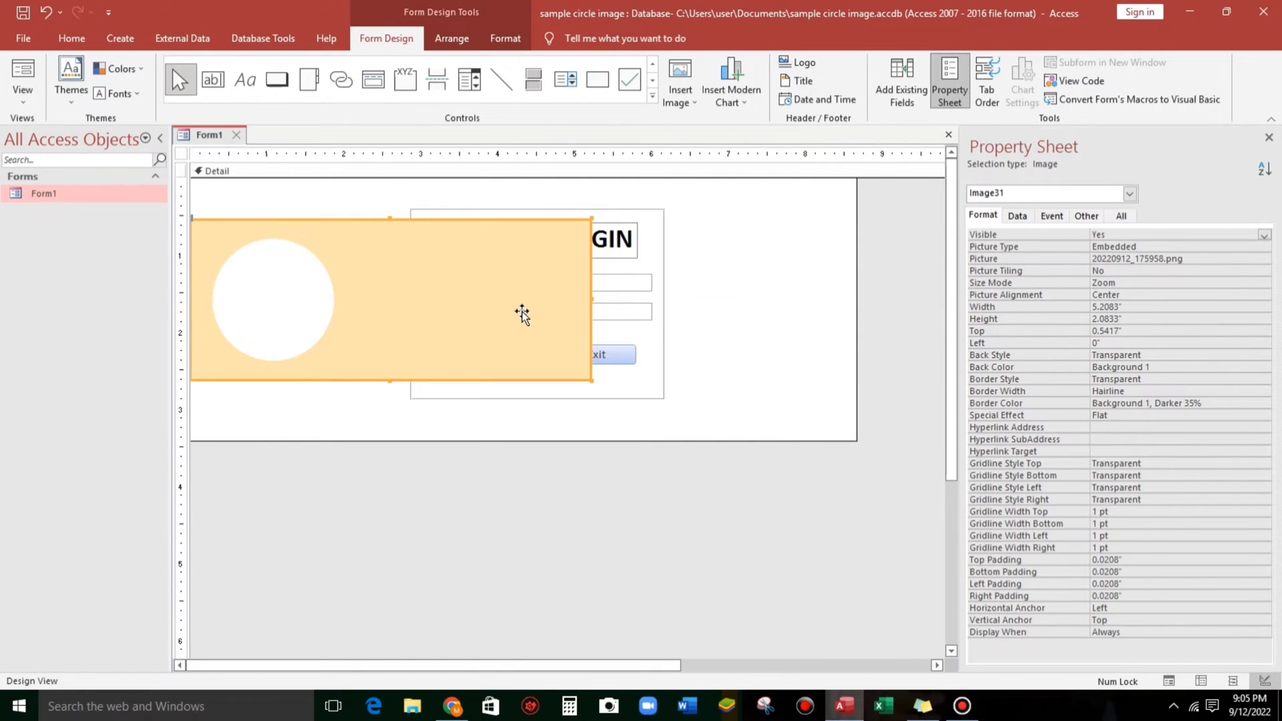
- Draw an empty Image frame over the white circle, skipping the picture choice
click(652, 81)
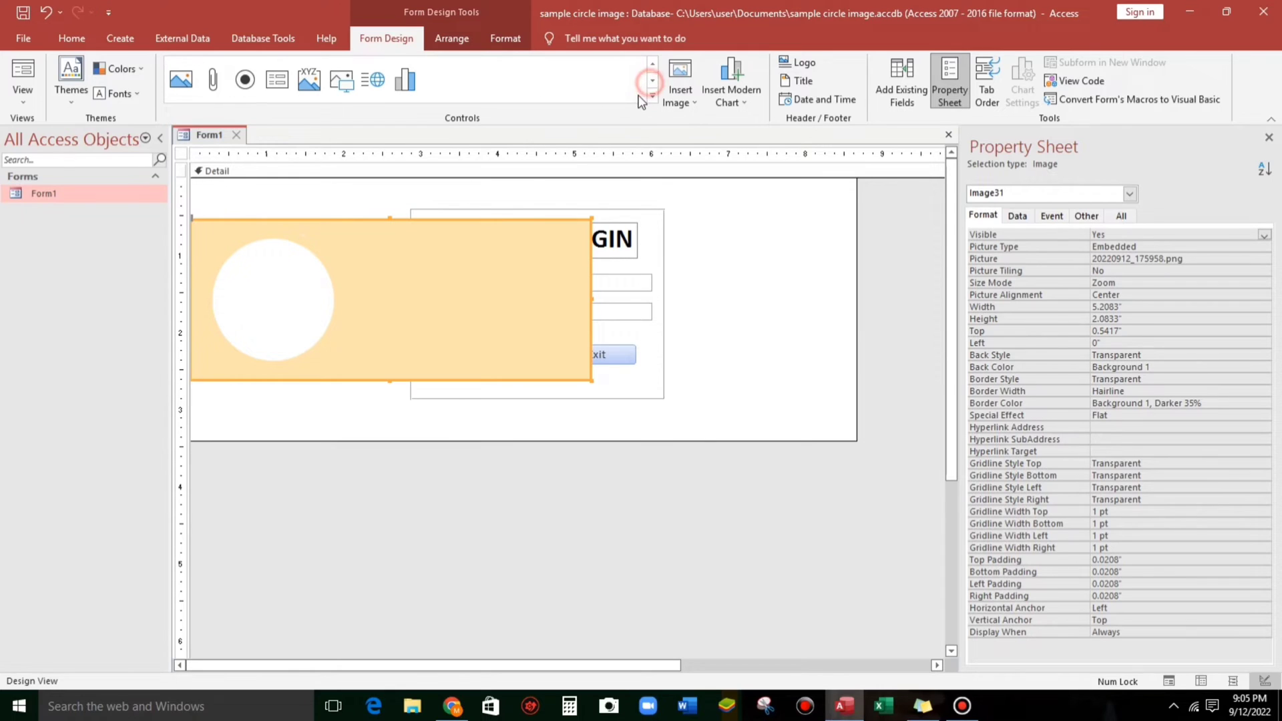
click(342, 80)
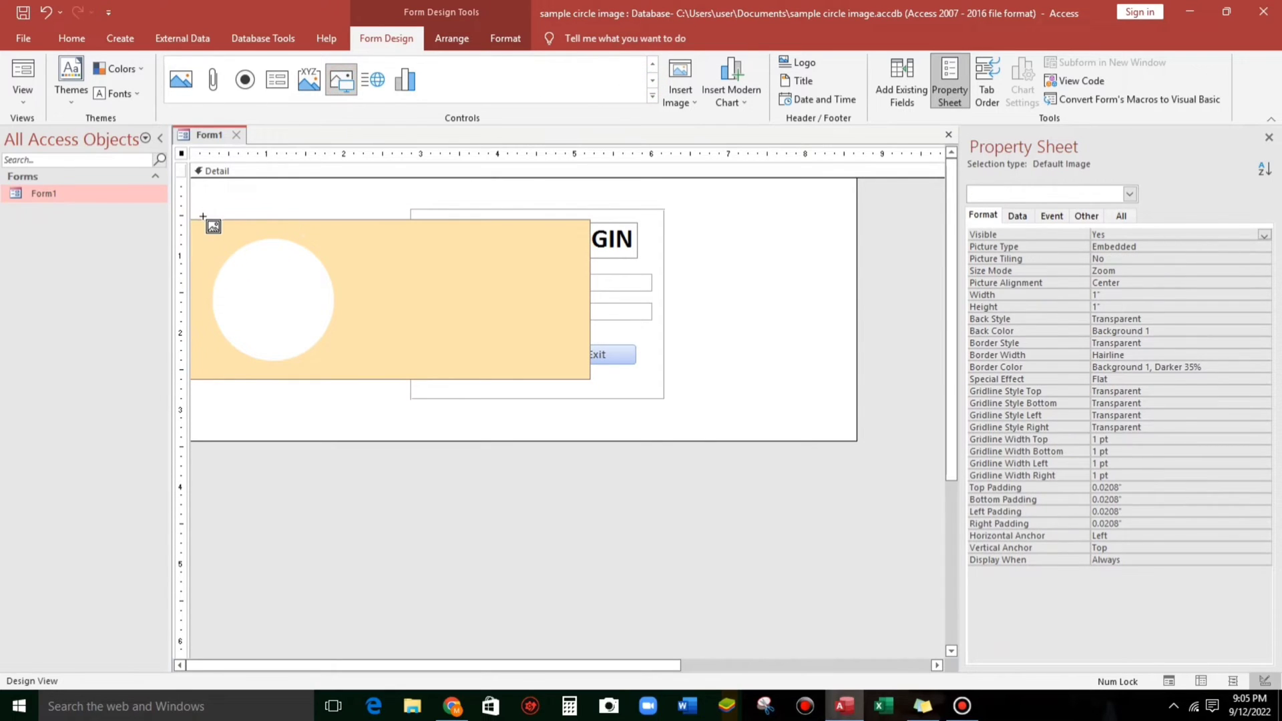
drag(204, 216, 351, 375)
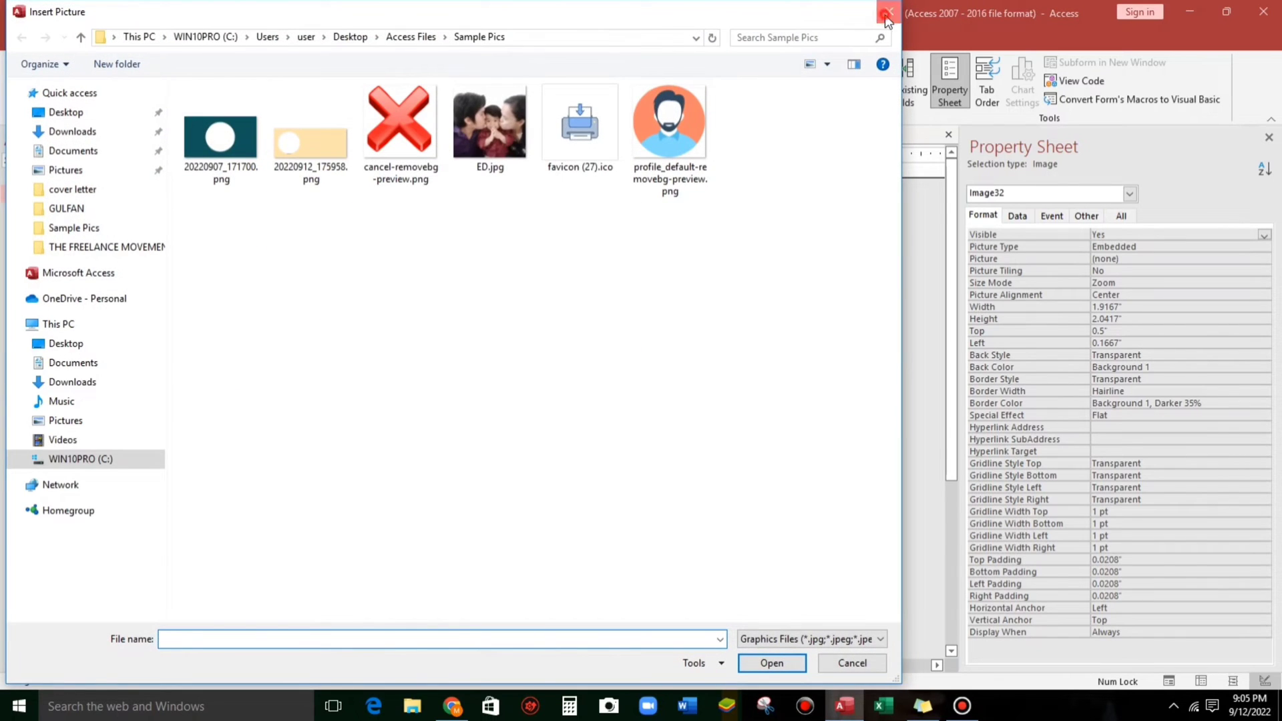
click(887, 17)
click(336, 427)
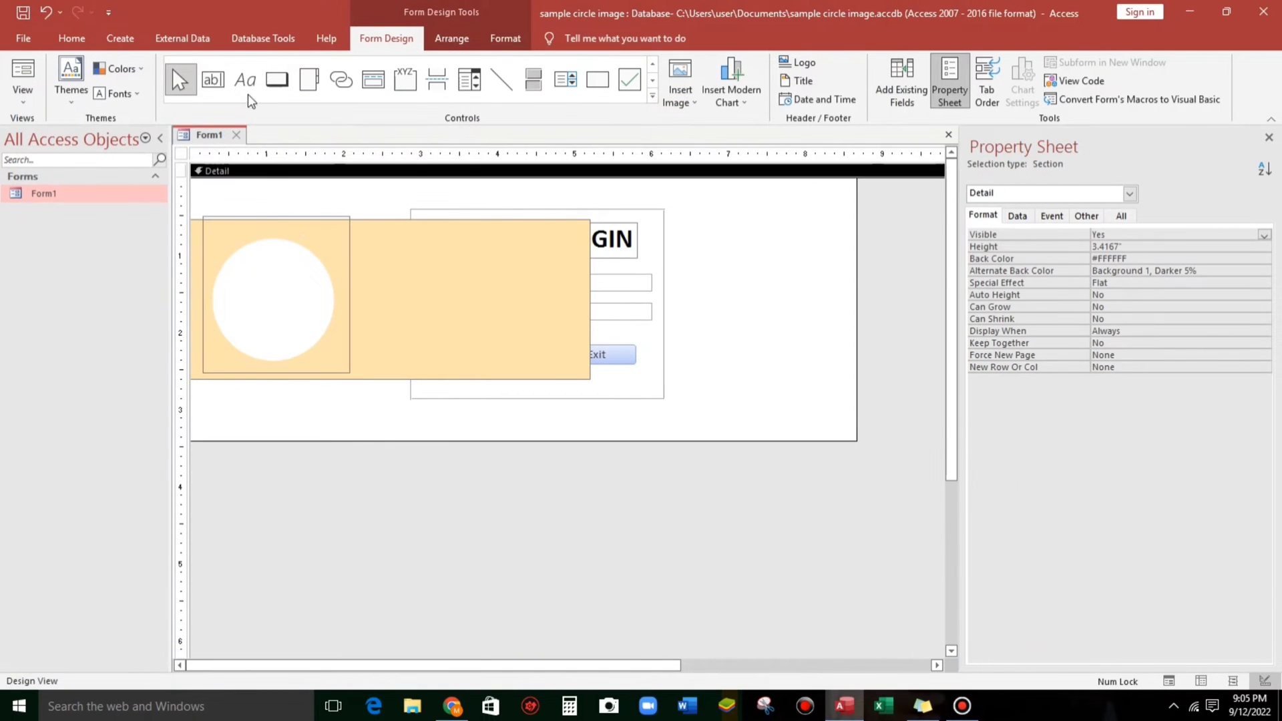
- Add a text box across the form's top with its label captioned PicturePath
click(214, 82)
mouse_move(253, 183)
mouse_down()
mouse_move(714, 167)
mouse_move(817, 215)
mouse_up()
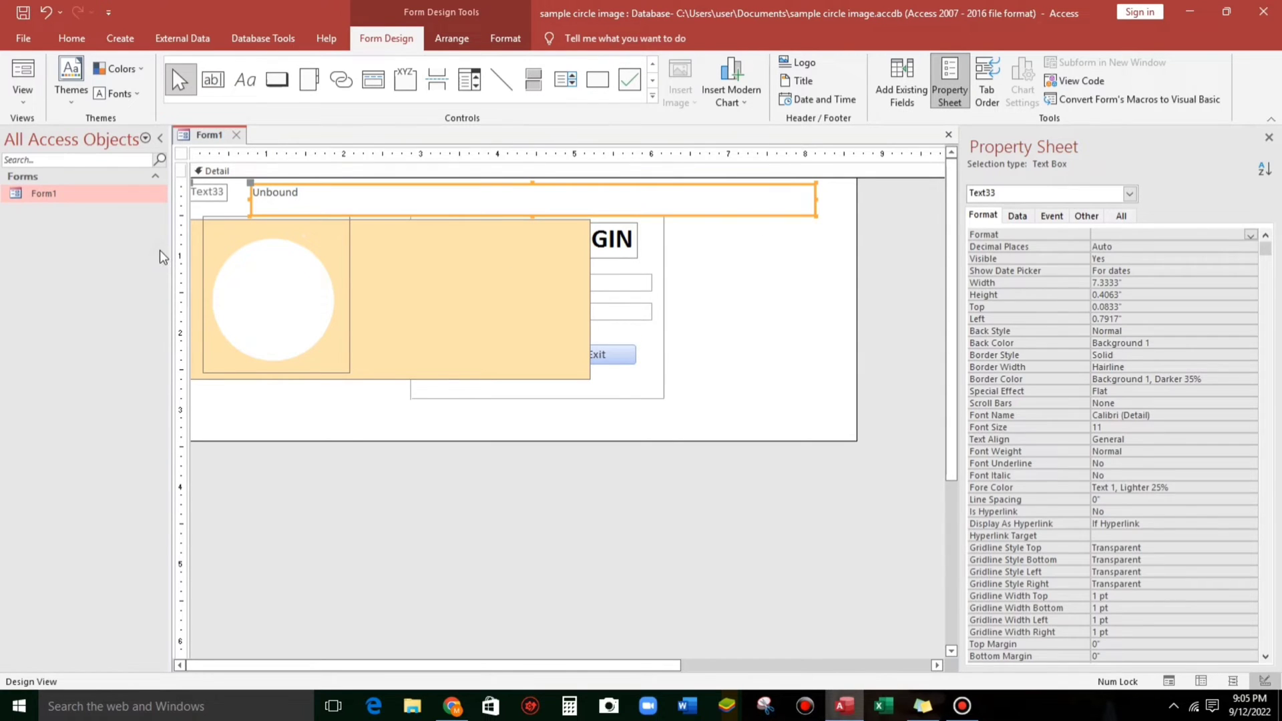
click(210, 194)
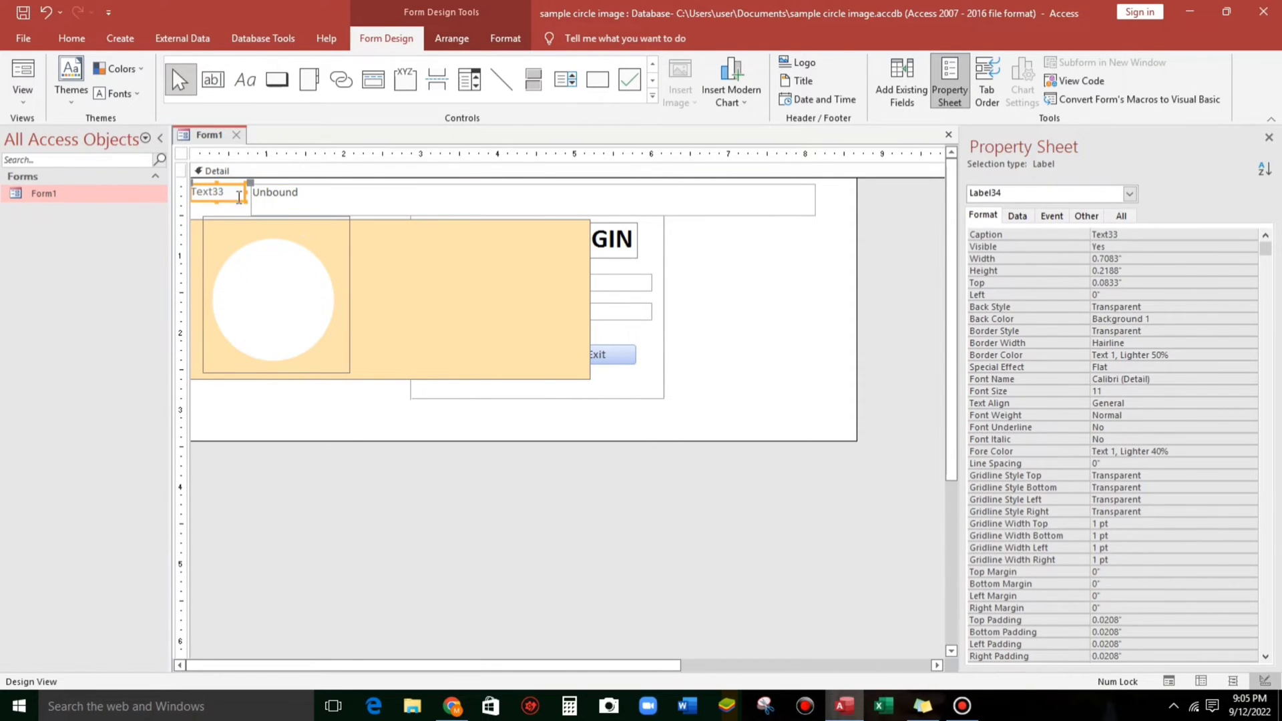
double_click(239, 196)
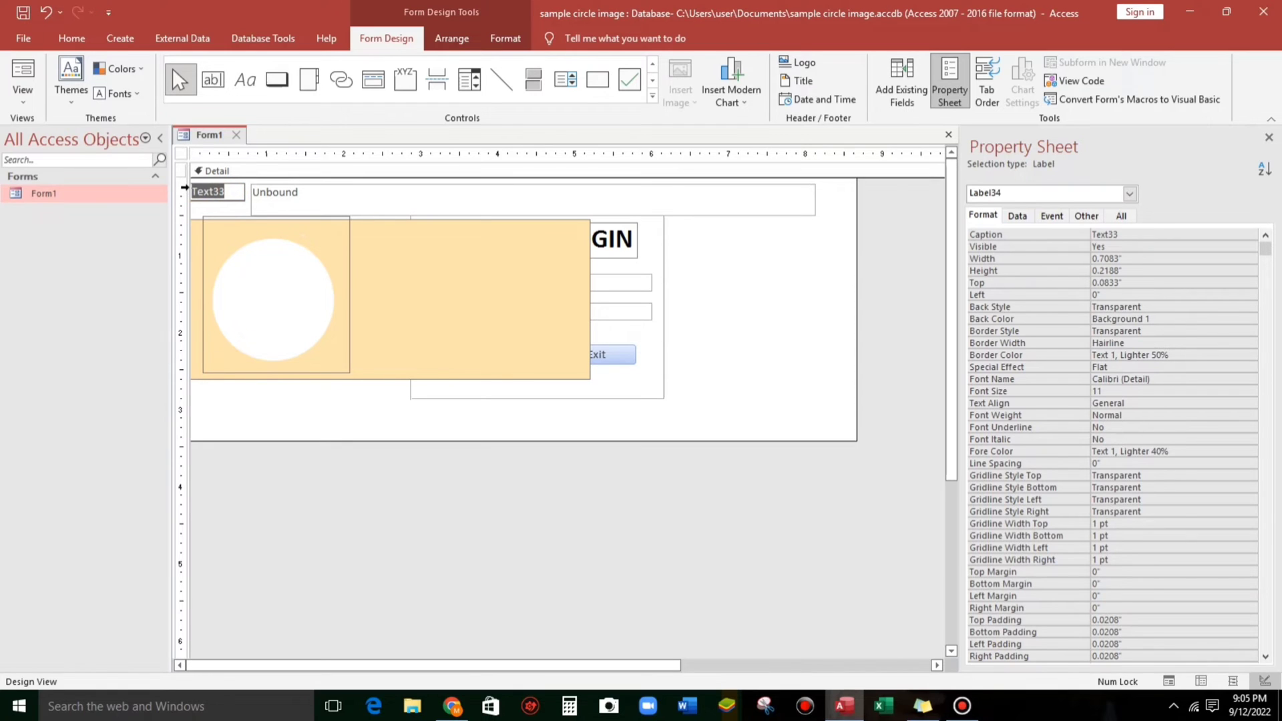
text(Picture)
text(Path)
click(421, 201)
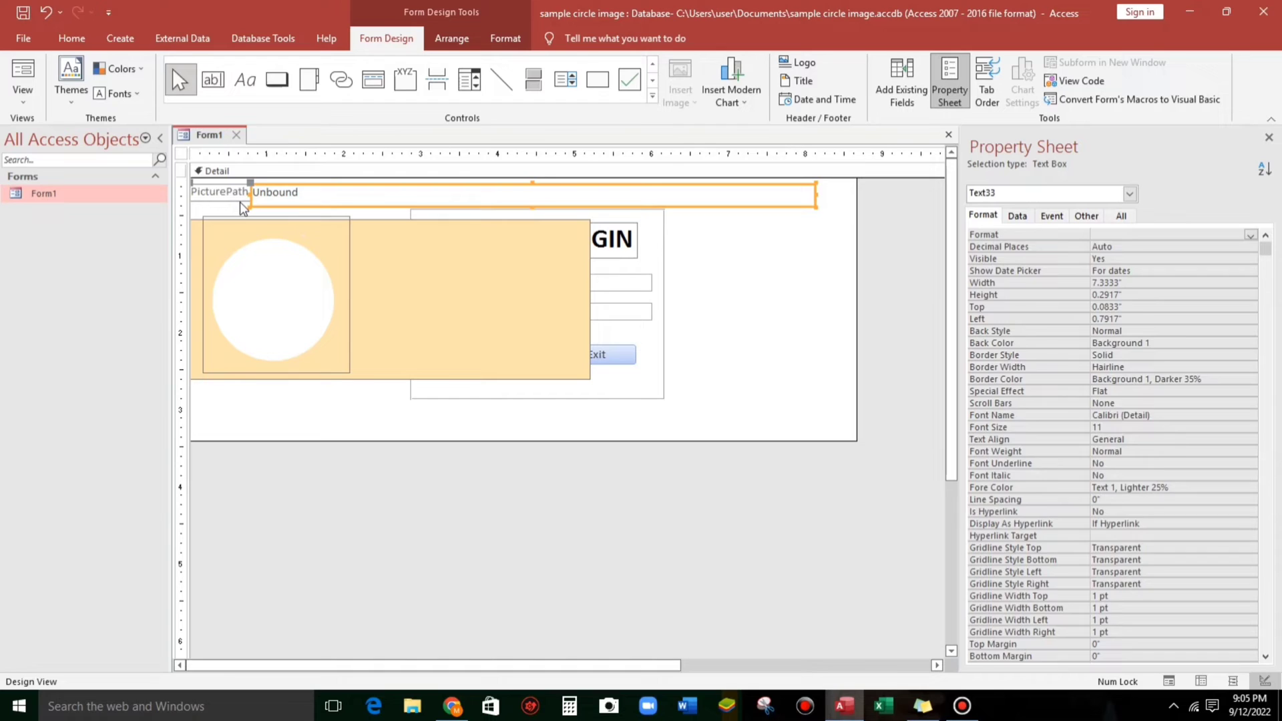
click(241, 206)
click(290, 201)
- Rename the text box control to PicturePath in its Other properties
click(1086, 216)
click(1083, 236)
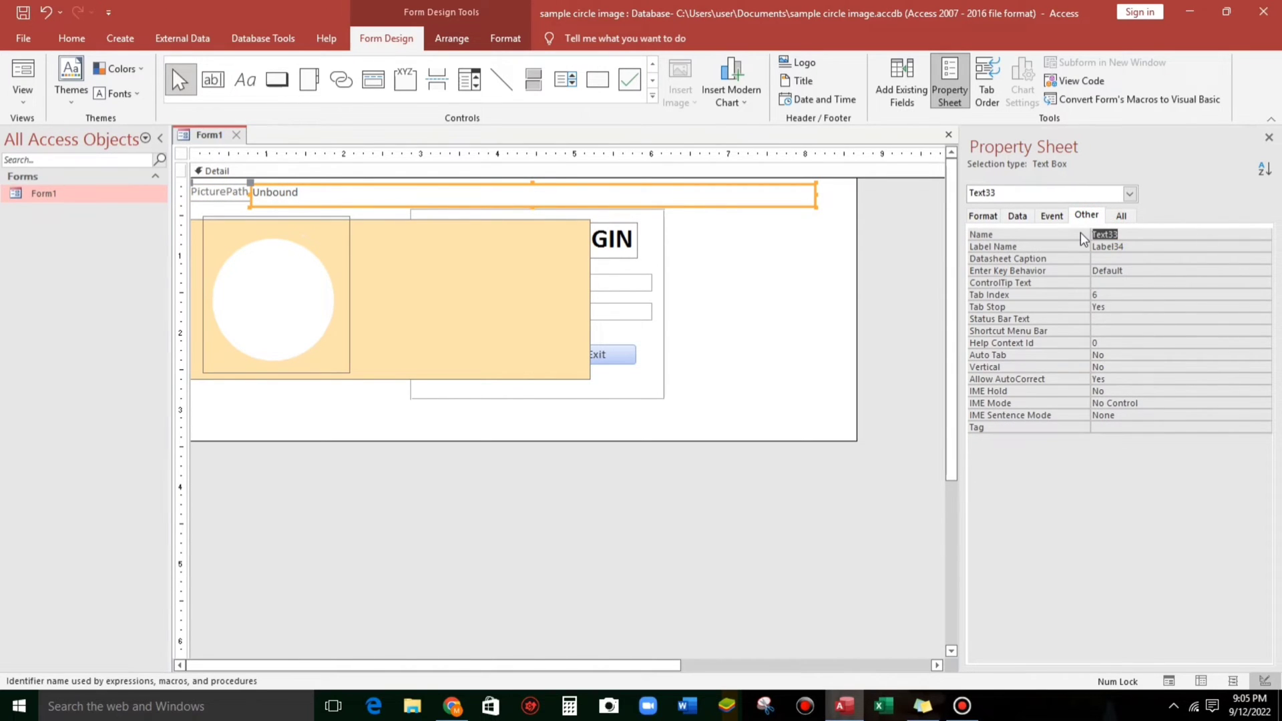
text(Pat)
text(h)
double_click(1139, 233)
click(1152, 259)
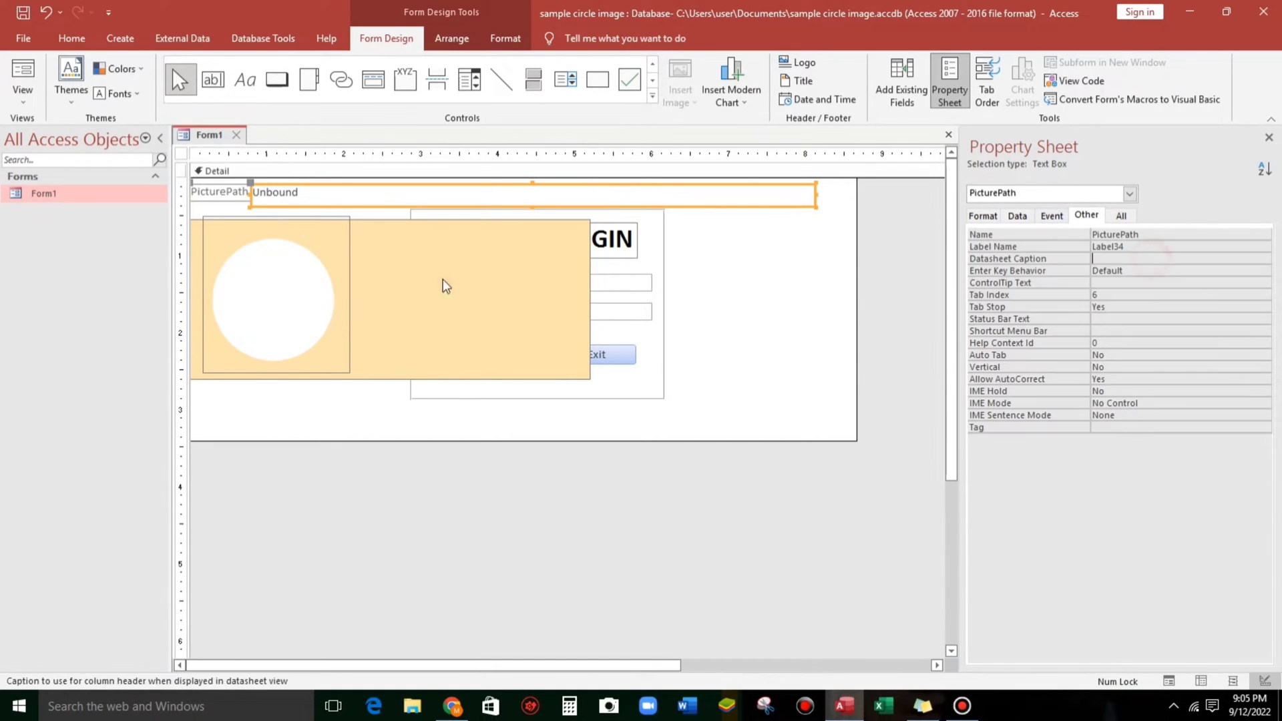
- Set a data source for the circle's image frame in its Data properties
click(331, 222)
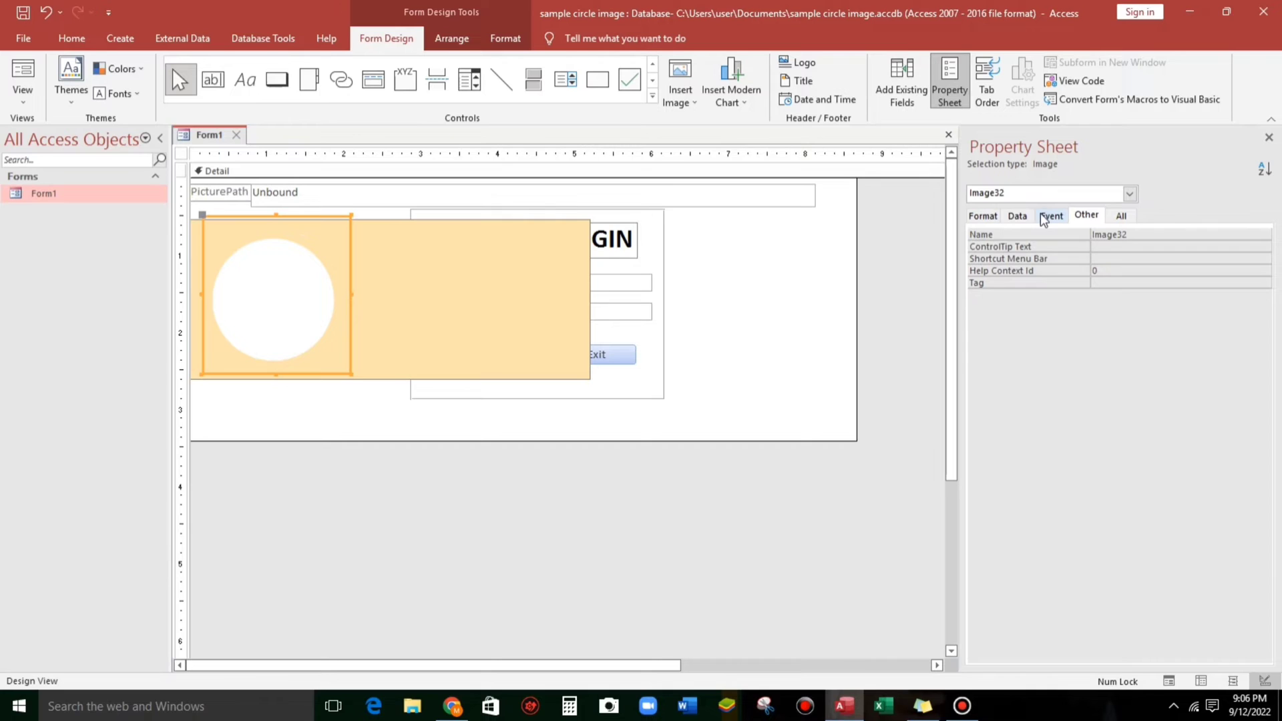
click(1018, 216)
click(1098, 236)
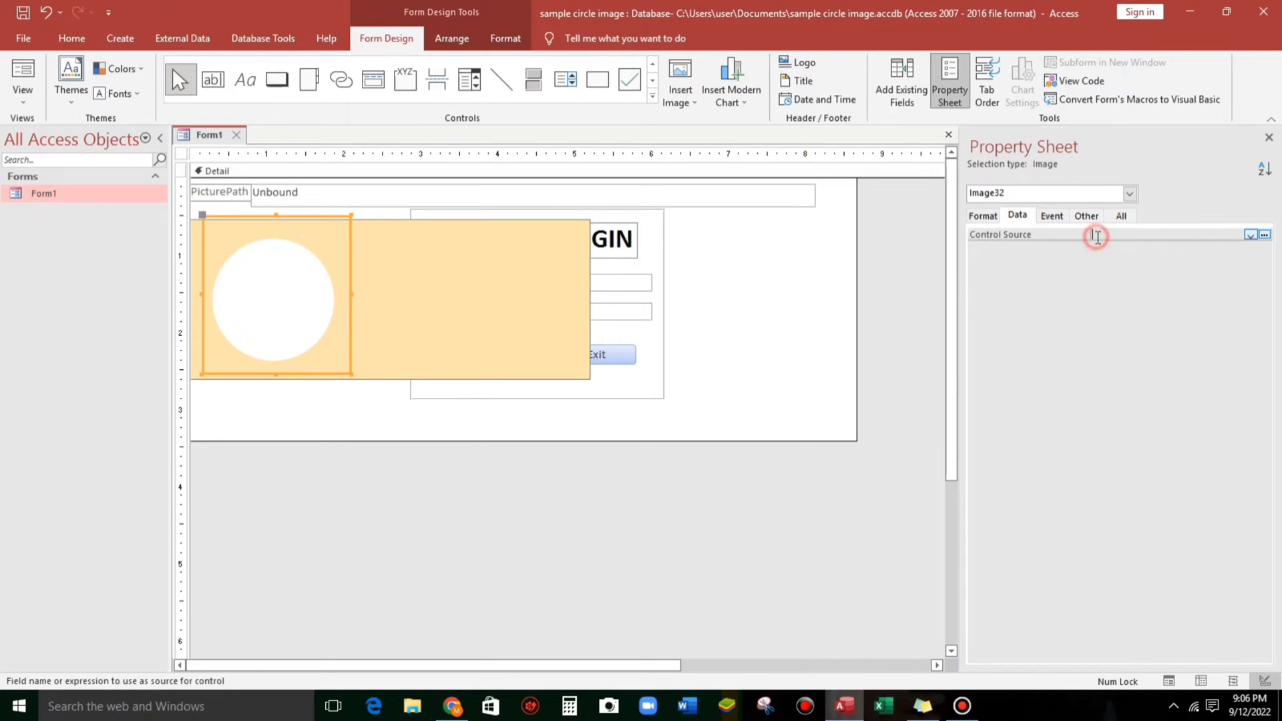
text(=[PicturePath])
click(1139, 252)
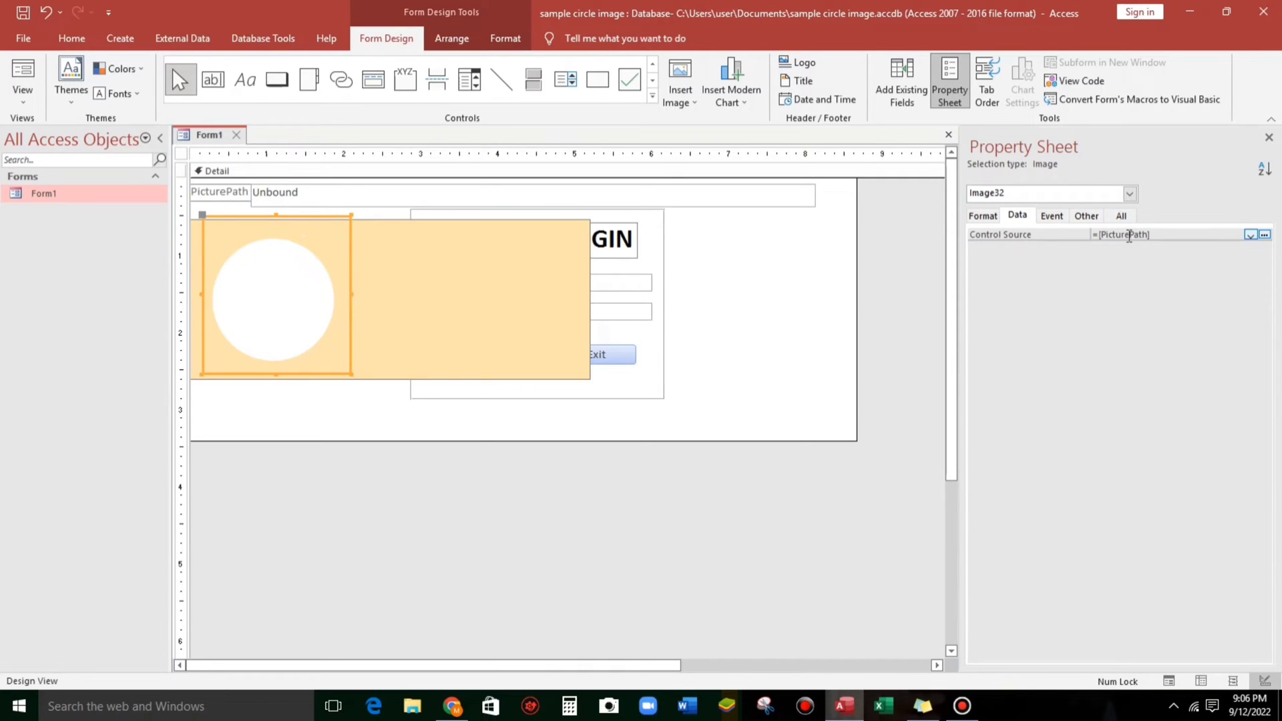
click(731, 283)
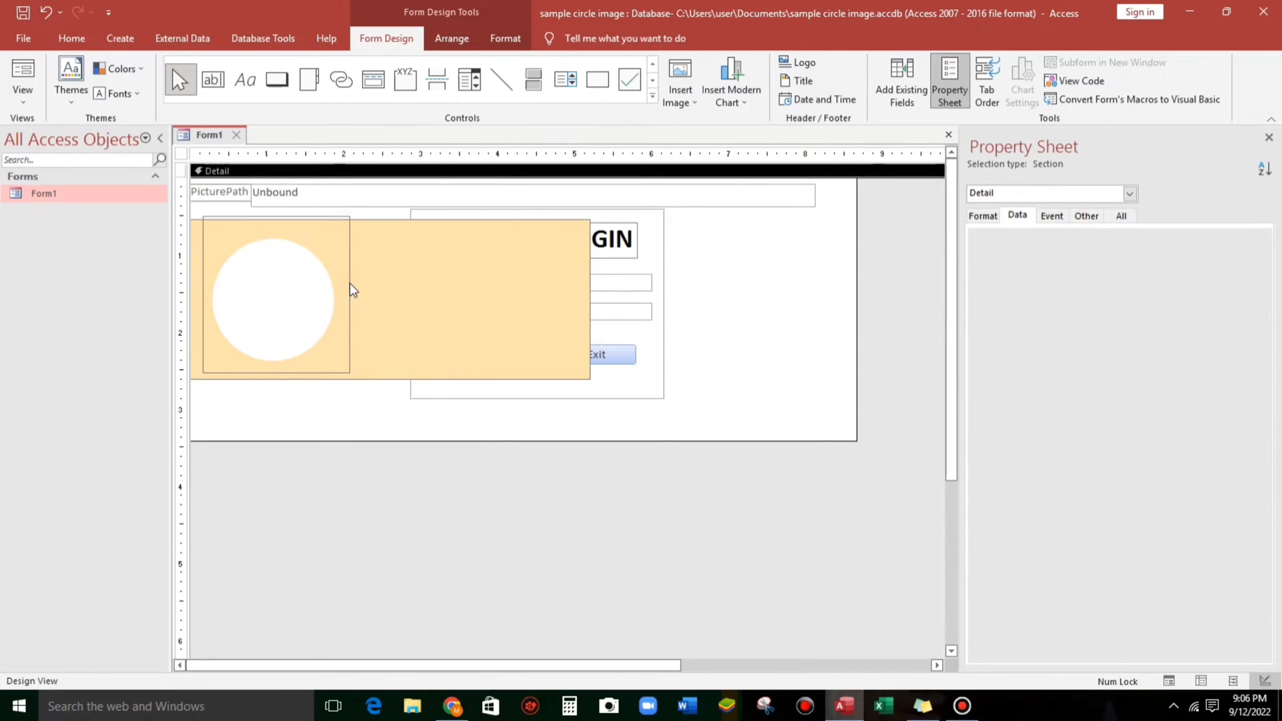
- Run the login form in Form View, move its window lower, and launch File Explorer
click(22, 75)
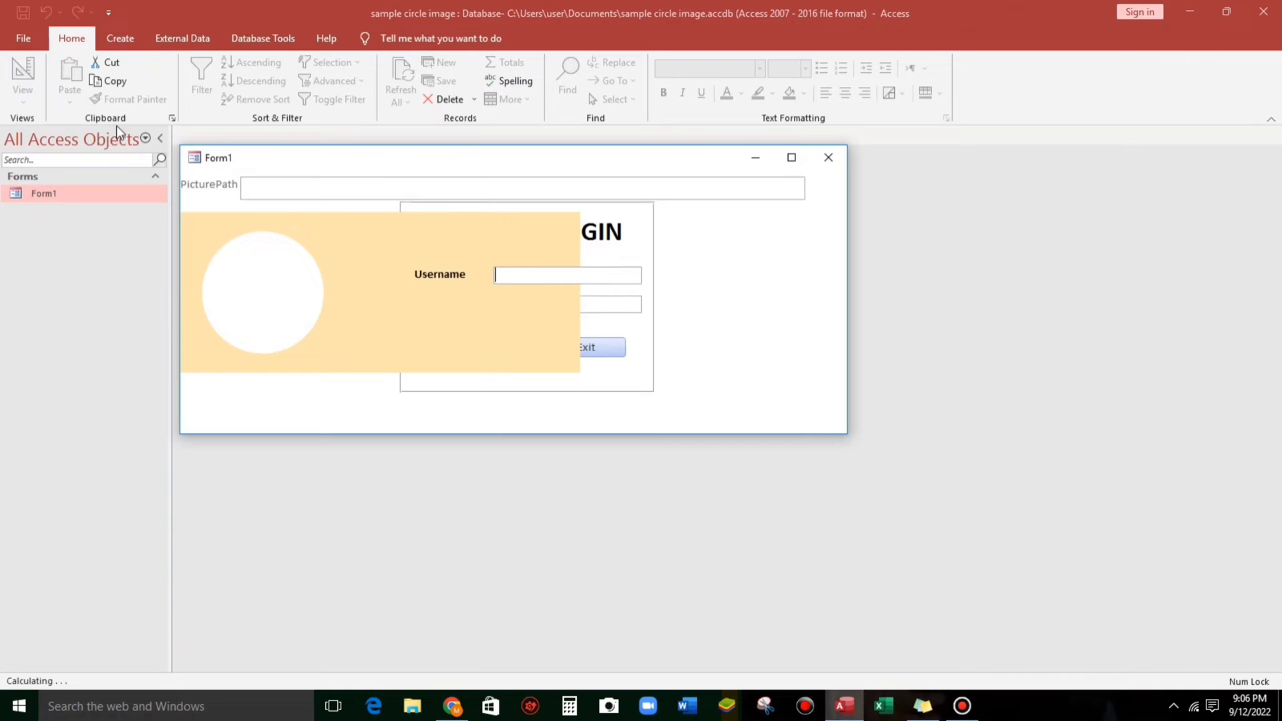
drag(276, 158, 344, 183)
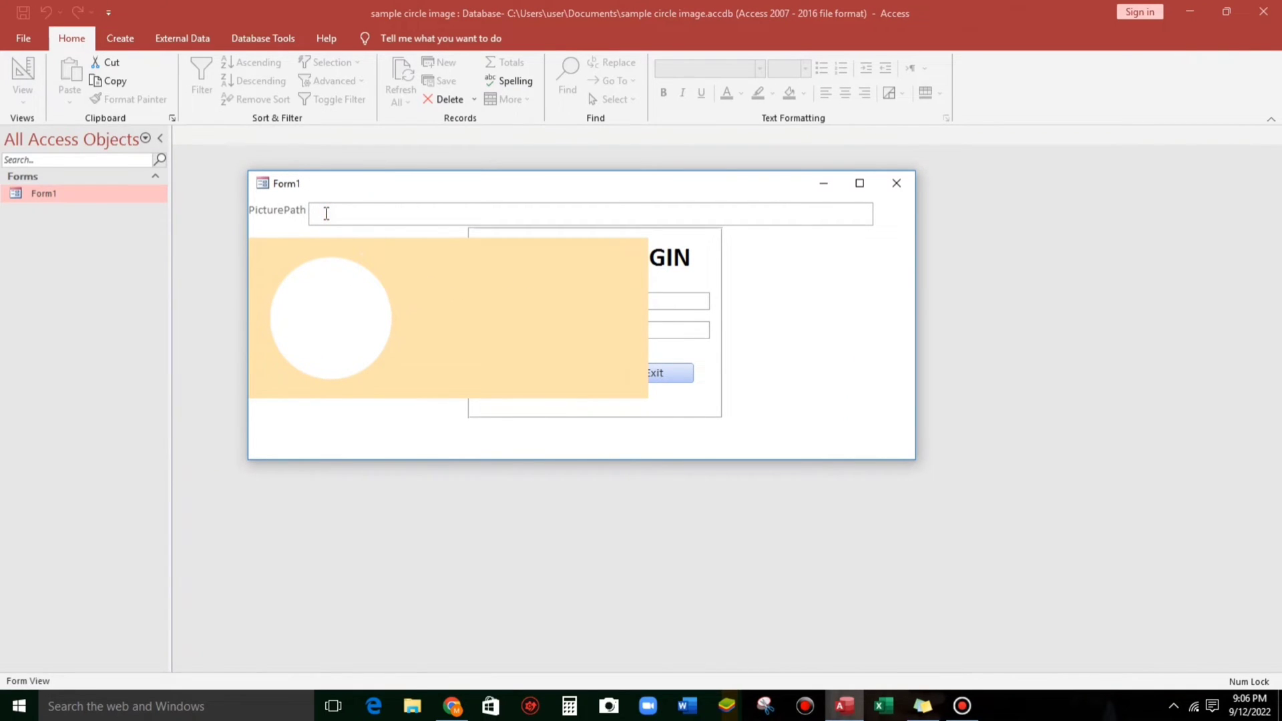
click(411, 706)
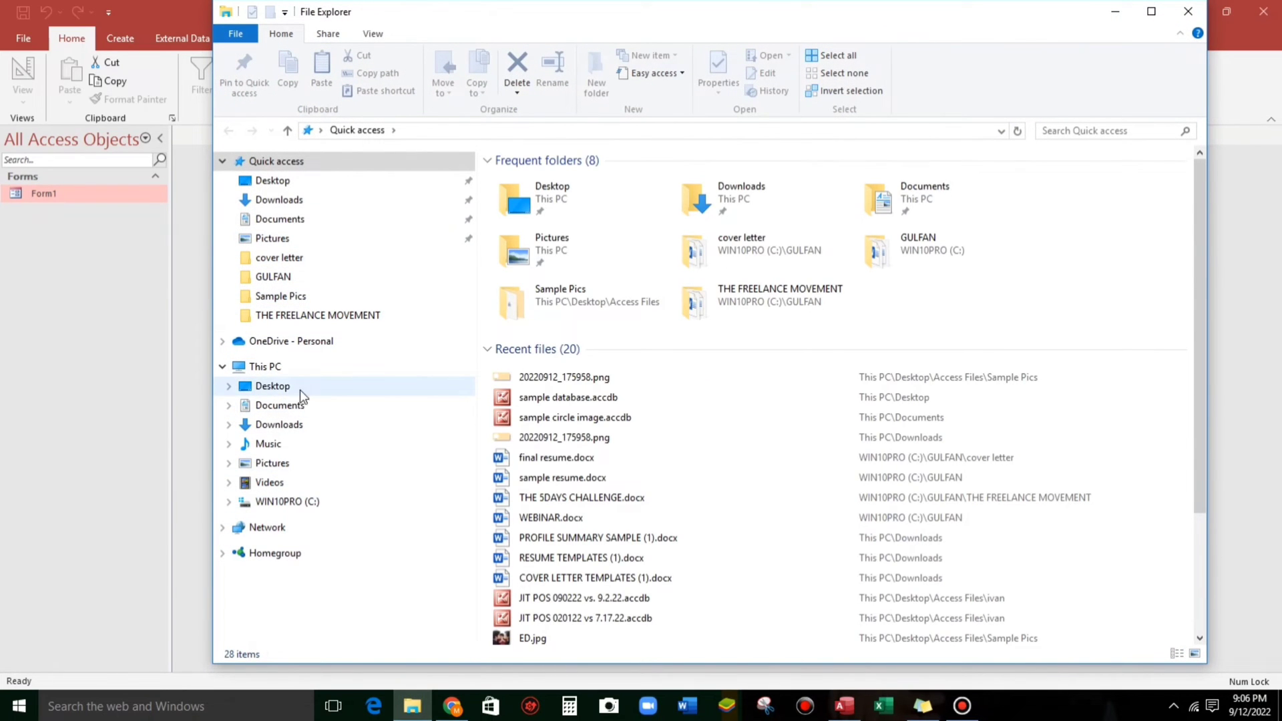
- Browse from Desktop into Access Files > Sample Pics
click(284, 394)
double_click(517, 200)
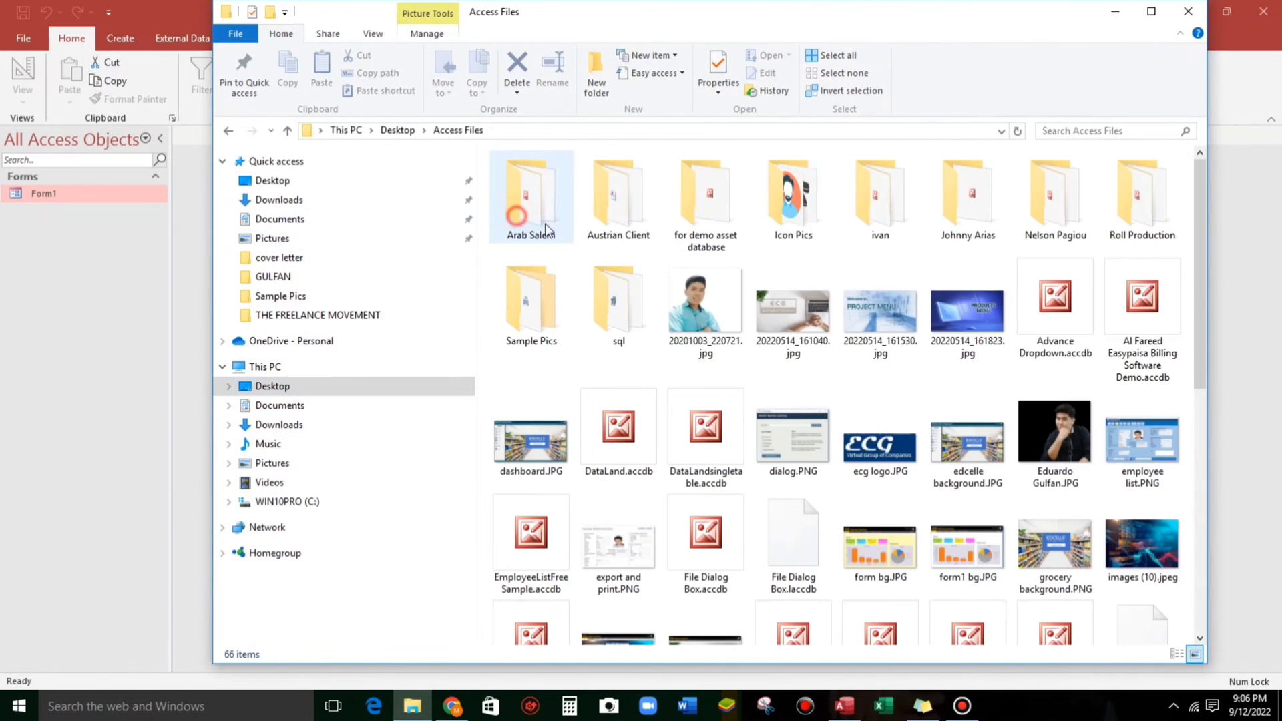
double_click(516, 301)
- Open ED.jpg's Properties and select its Location path
click(792, 195)
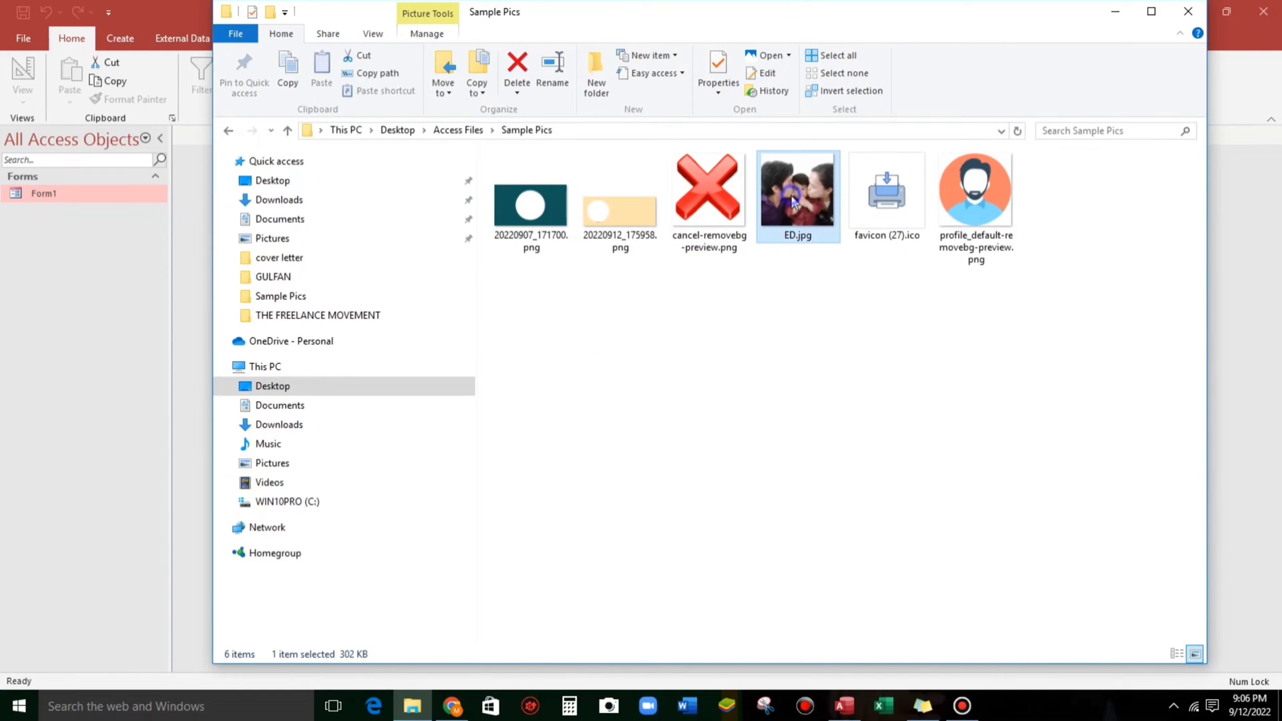
right_click(792, 195)
click(841, 654)
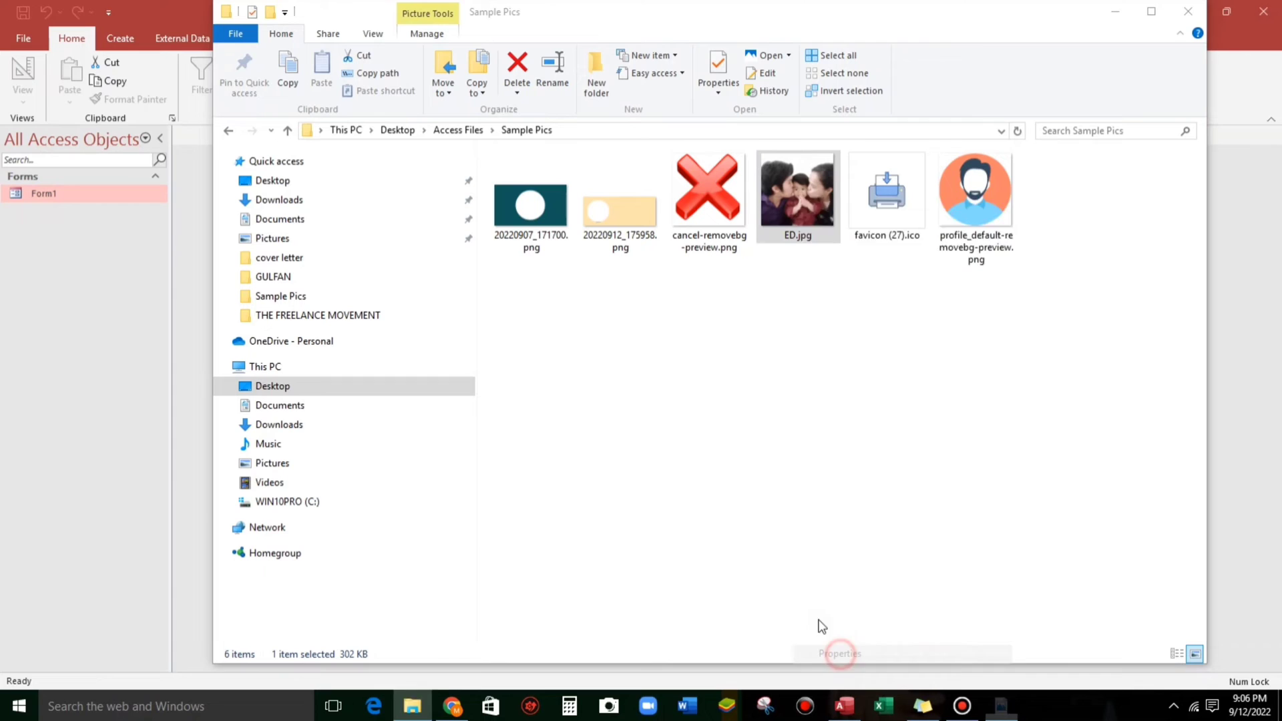
drag(874, 356, 1105, 354)
key(ctrl+c)
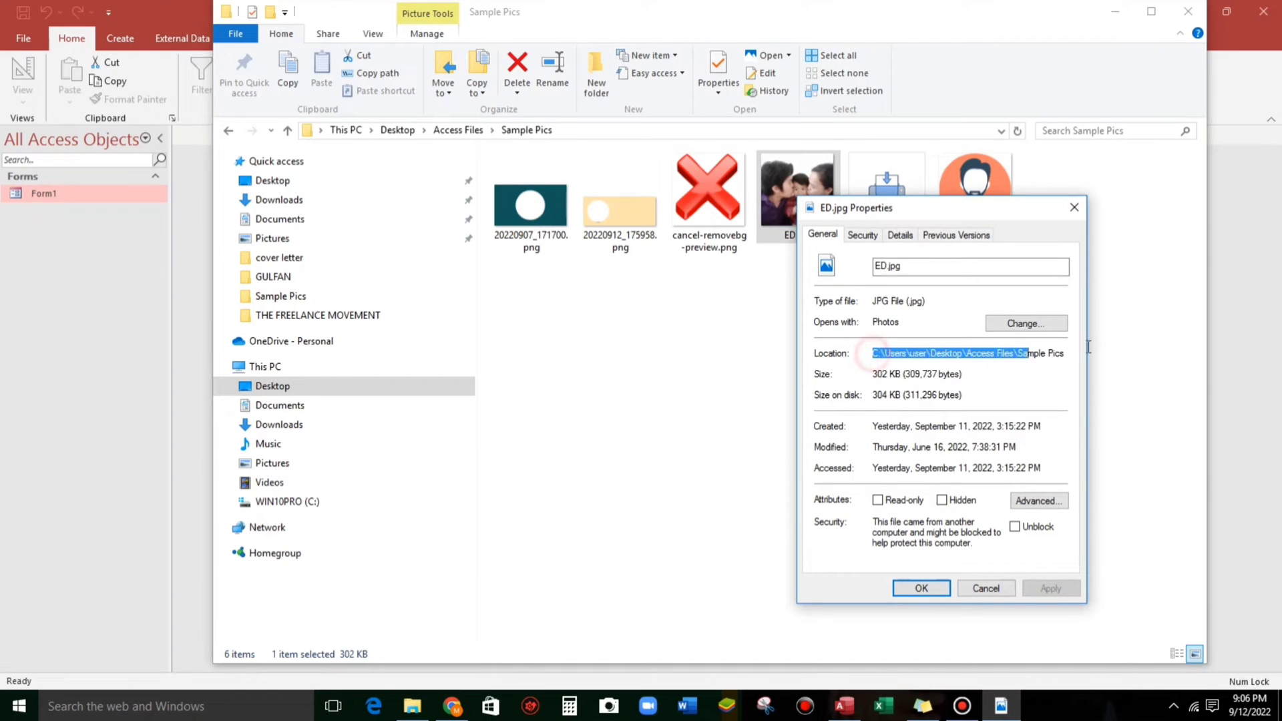
- Fill PicturePath with the Sample Pics folder path plus the file name ED.jpg
key(Return)
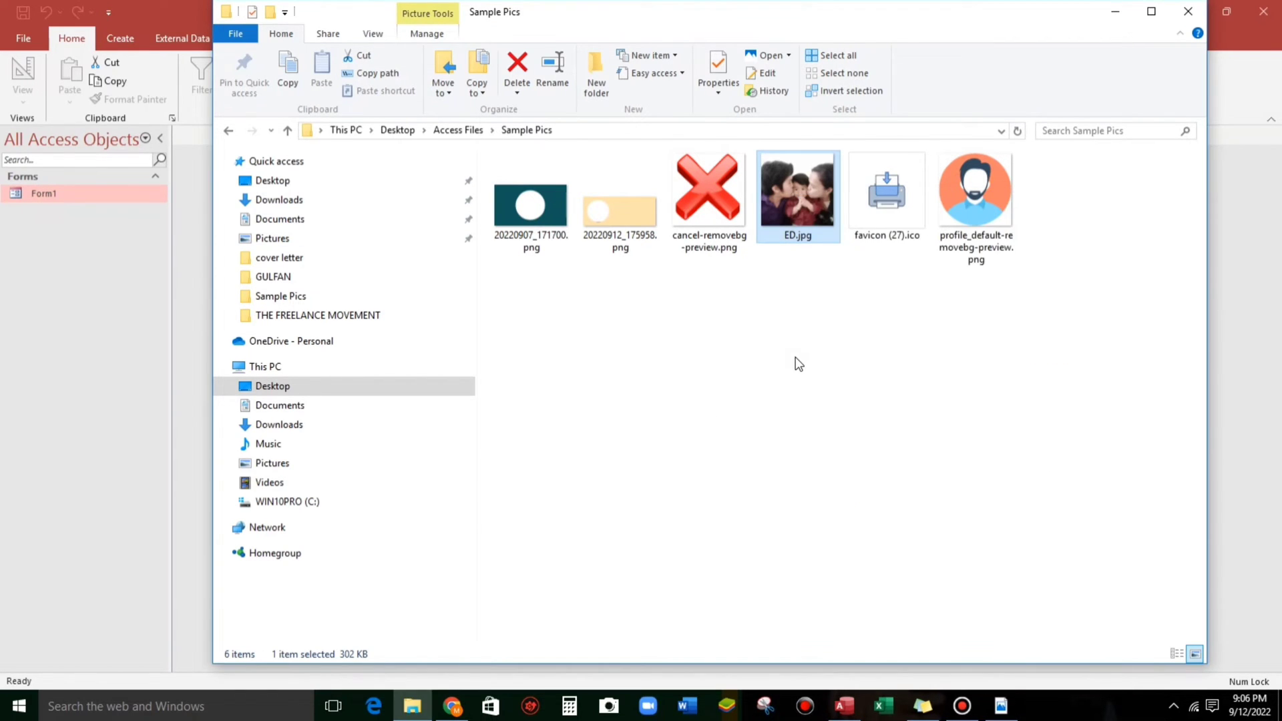
key(alt+Tab)
key(Tab)
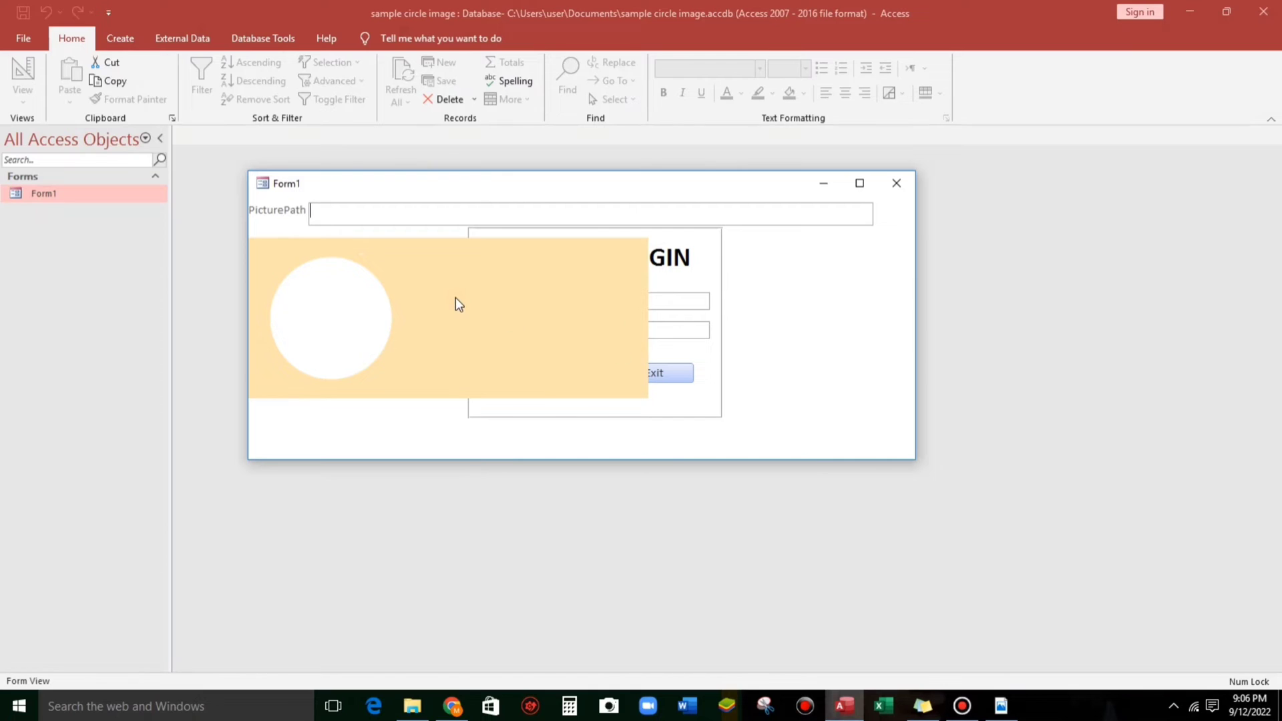
key(ctrl+v)
text(\)
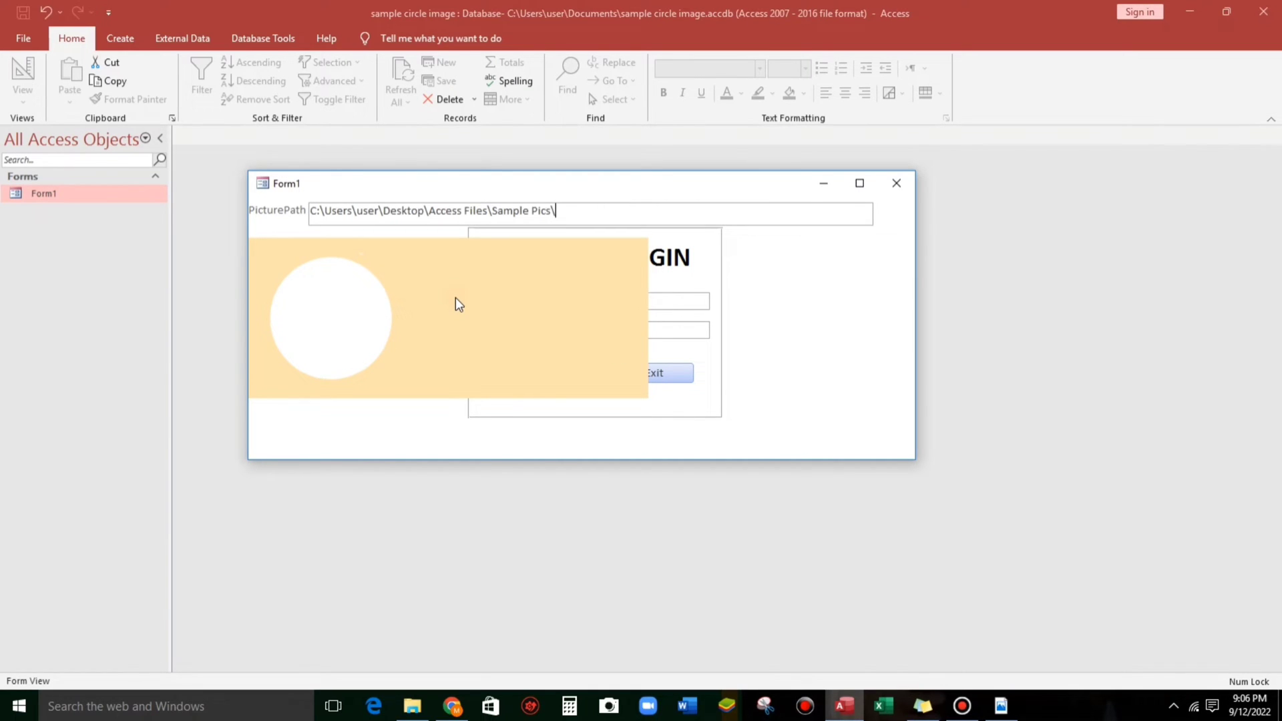
key(alt+Tab)
key(alt+Tab)
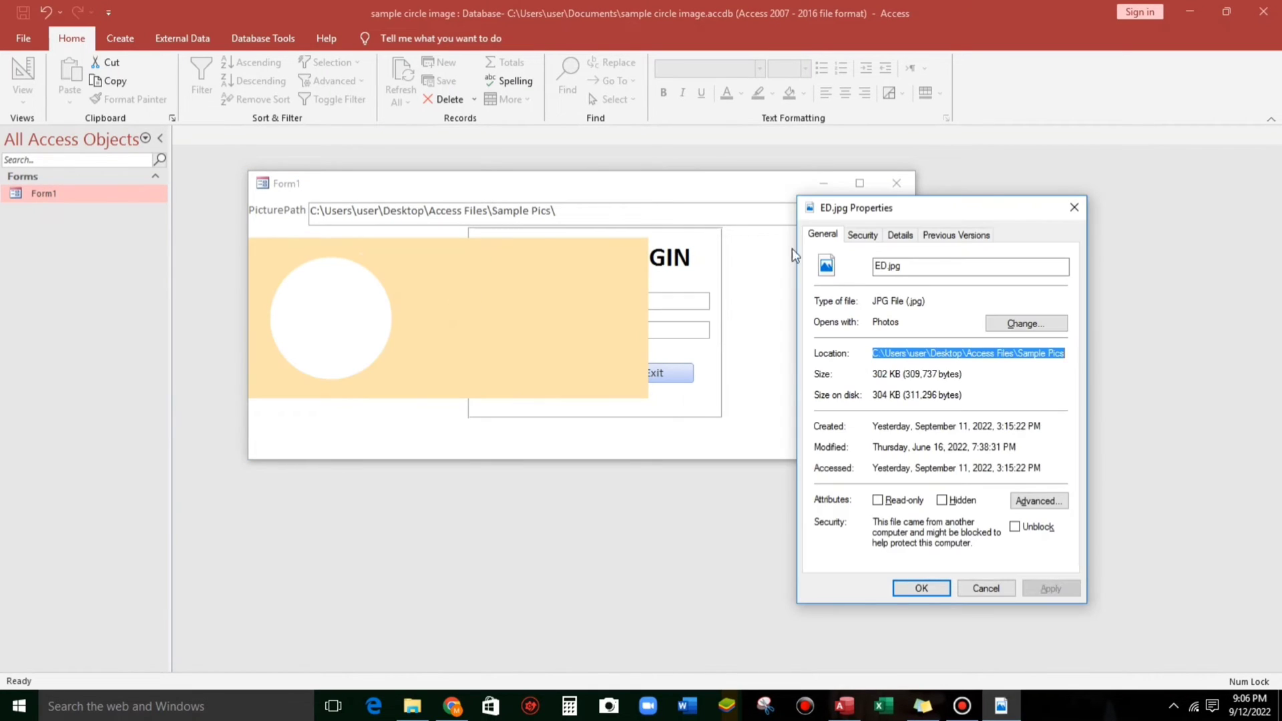
double_click(902, 266)
key(ctrl+c)
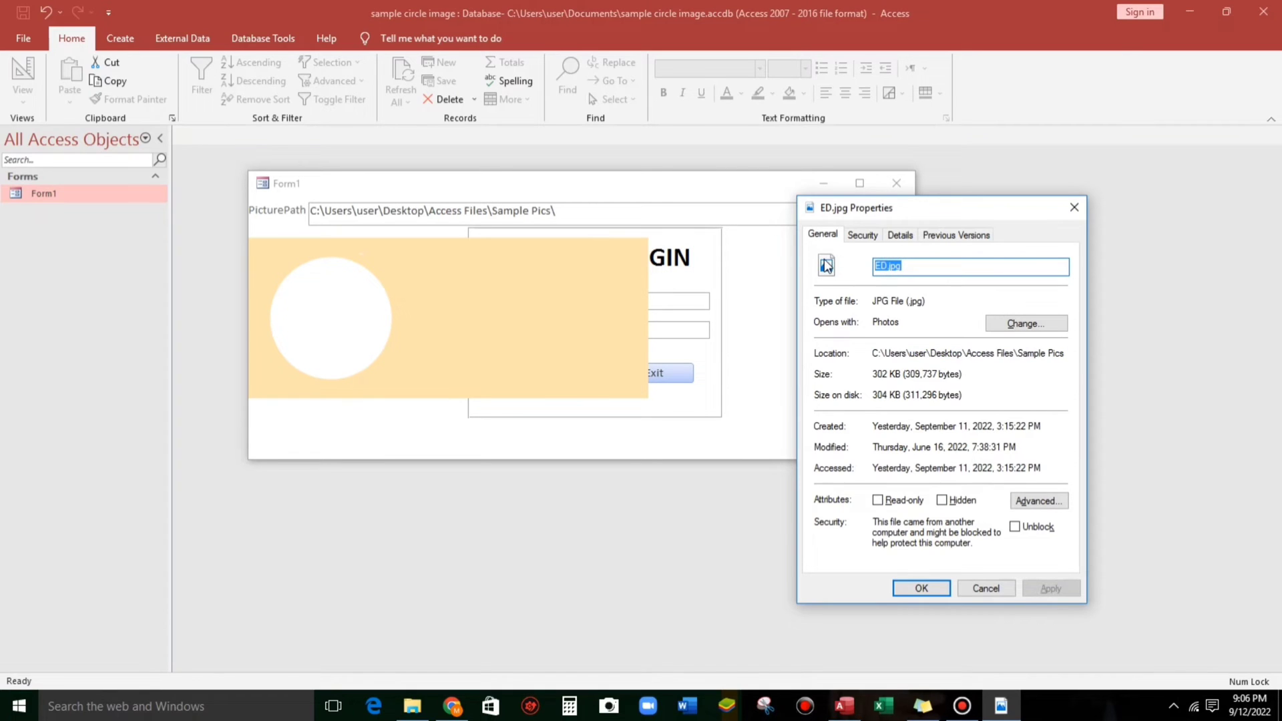
click(616, 210)
key(ctrl+v)
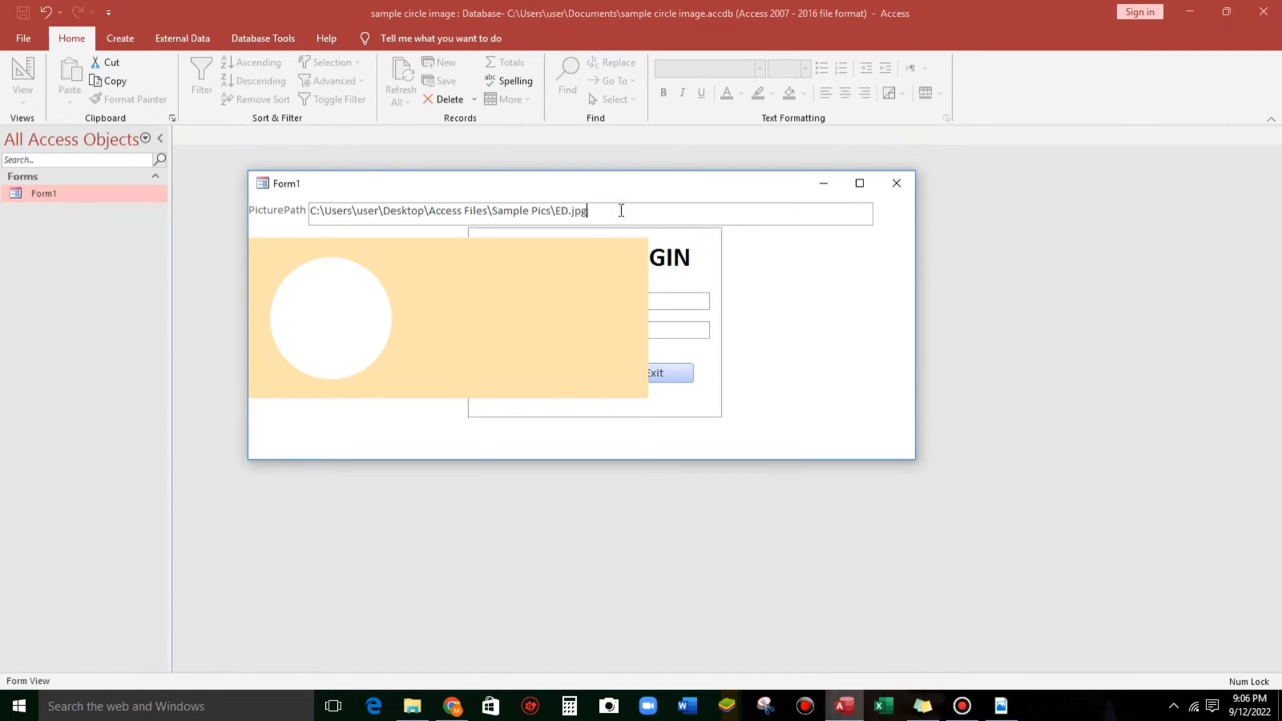
- Reload the form through Design View and Form View to display the ED photo
right_click(812, 271)
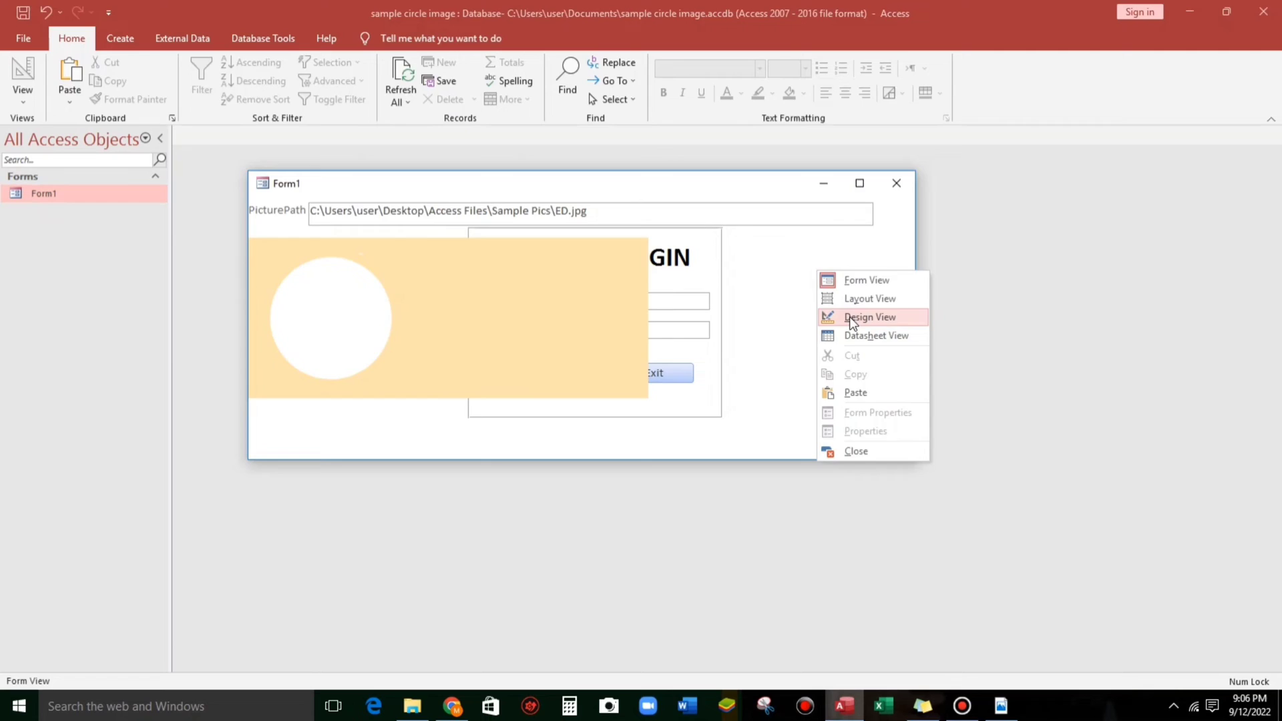
click(851, 317)
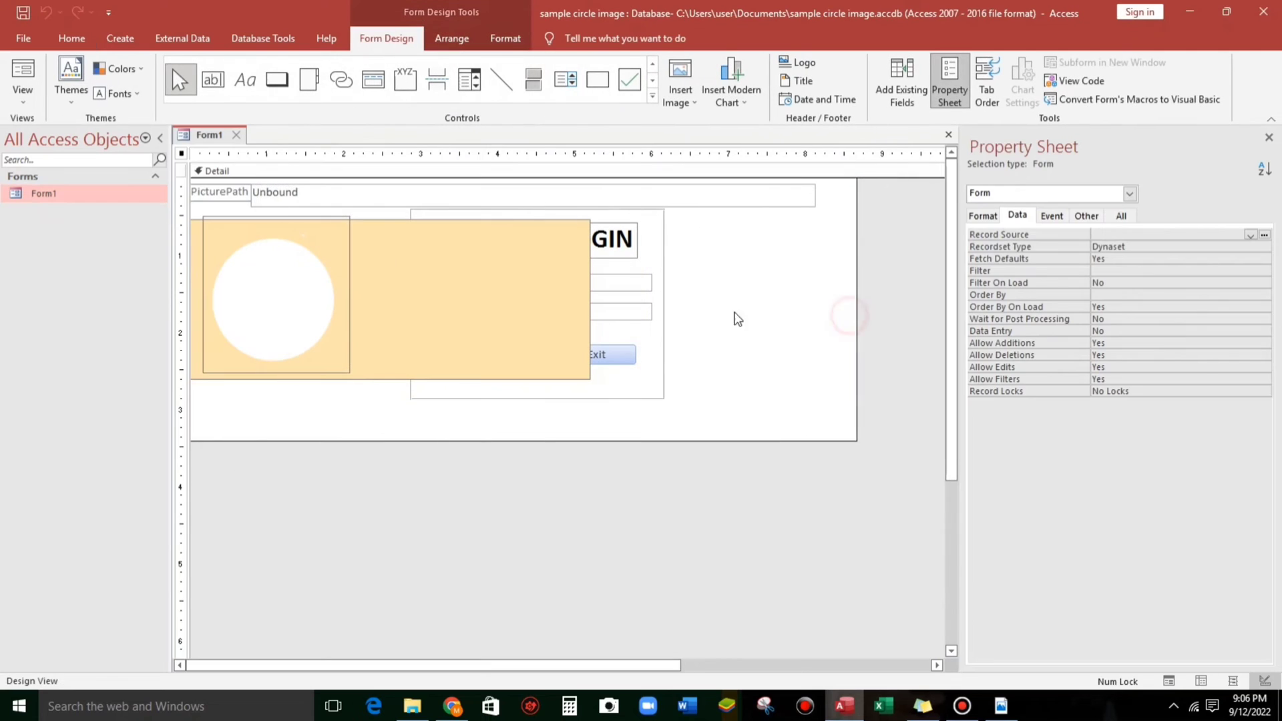
click(16, 69)
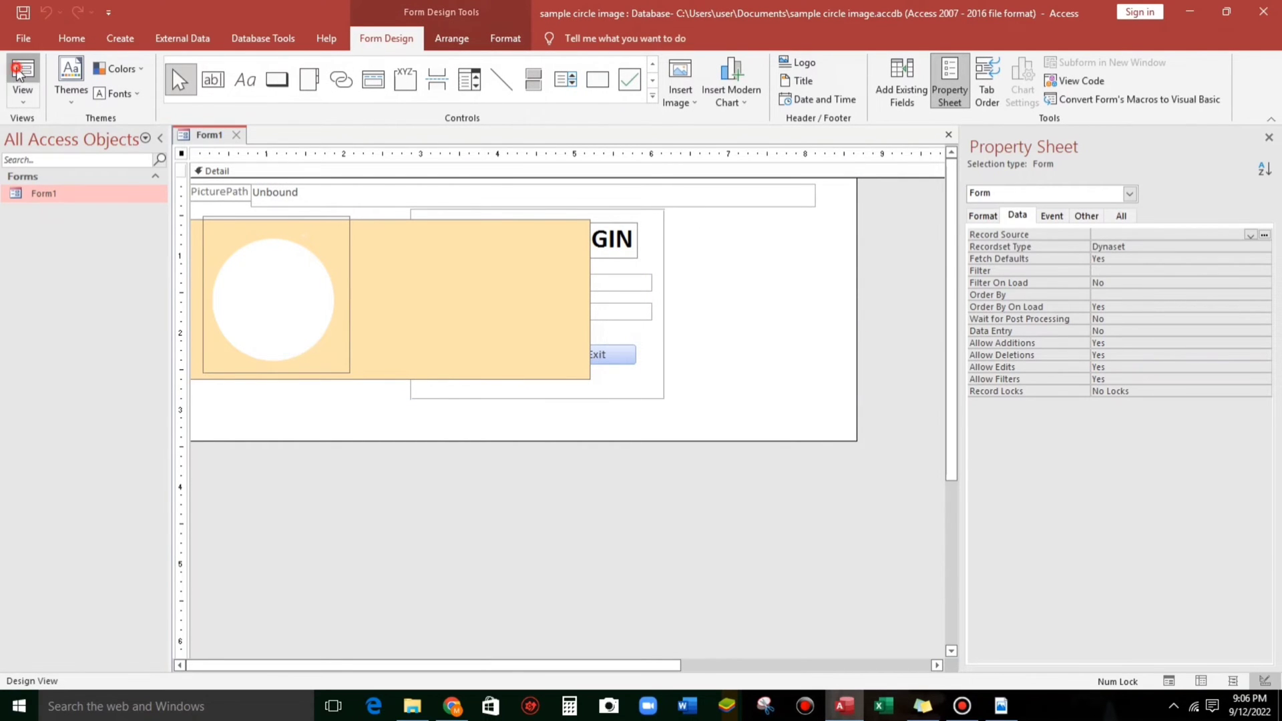
drag(335, 161, 470, 184)
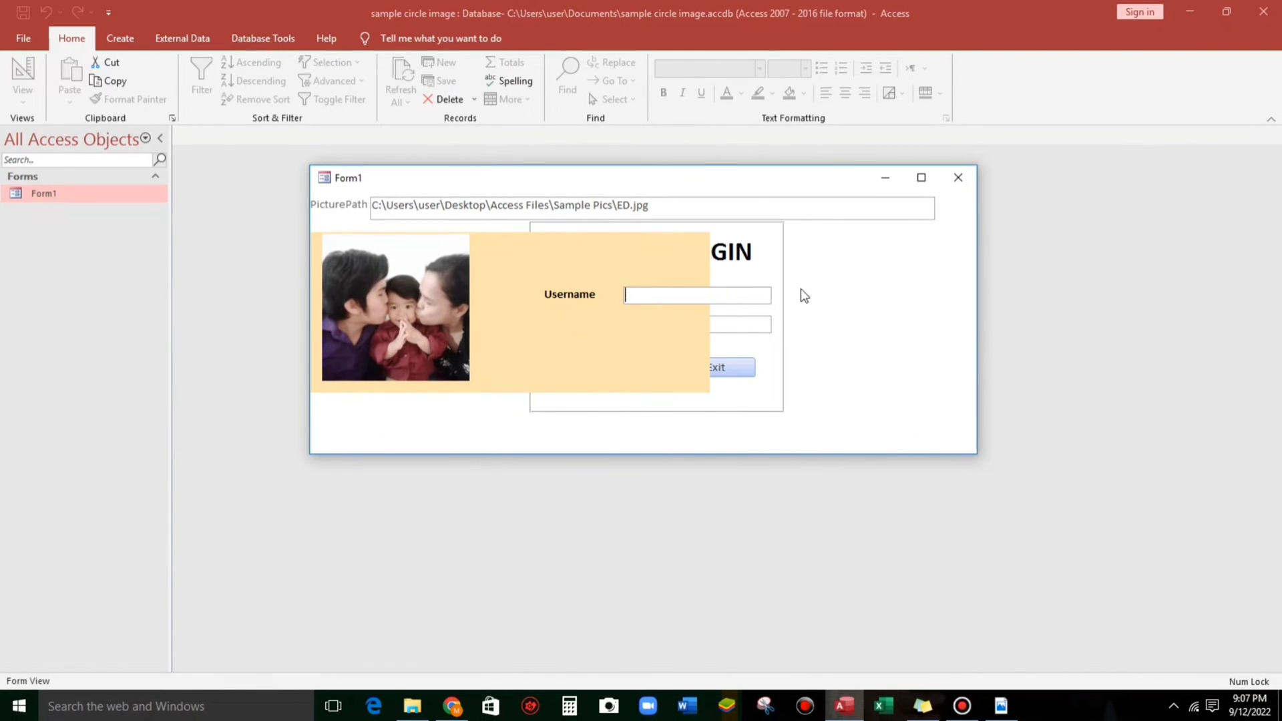
- Send the photo's image control to the back and check the round photo in Form View
right_click(533, 243)
right_click(887, 253)
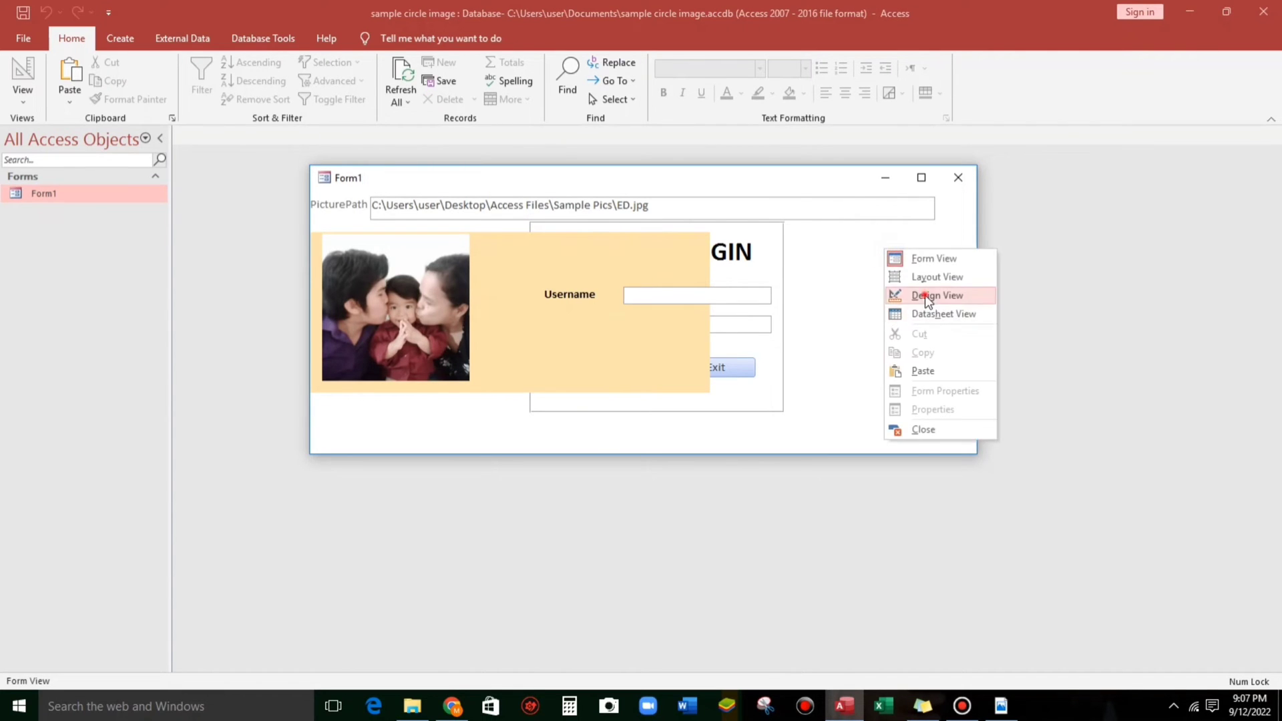
click(925, 294)
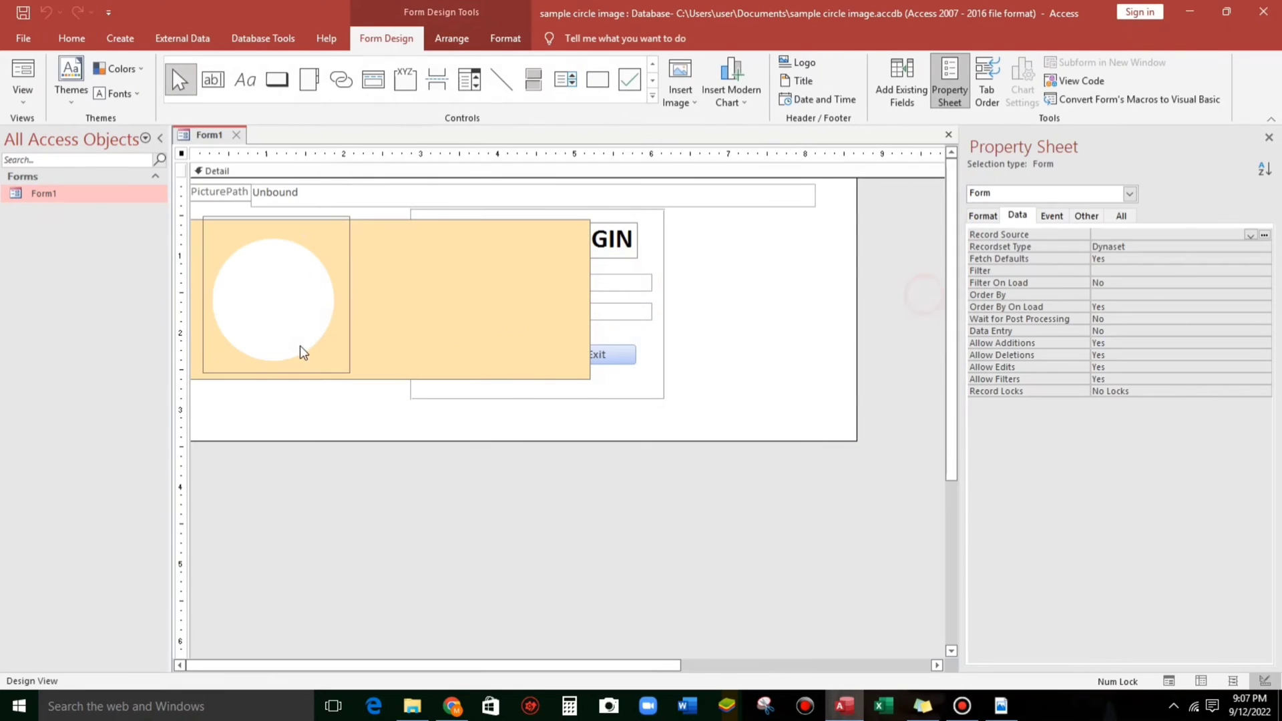
click(313, 223)
right_click(312, 202)
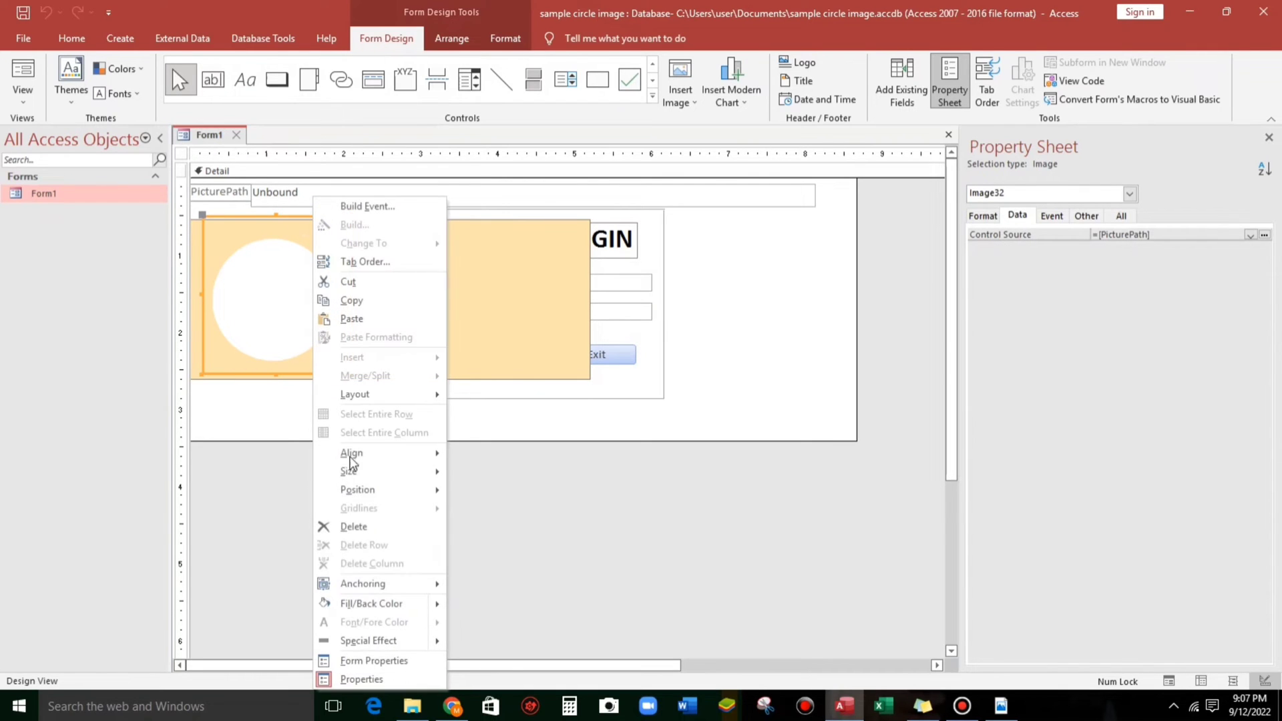
mouse_move(358, 490)
click(488, 511)
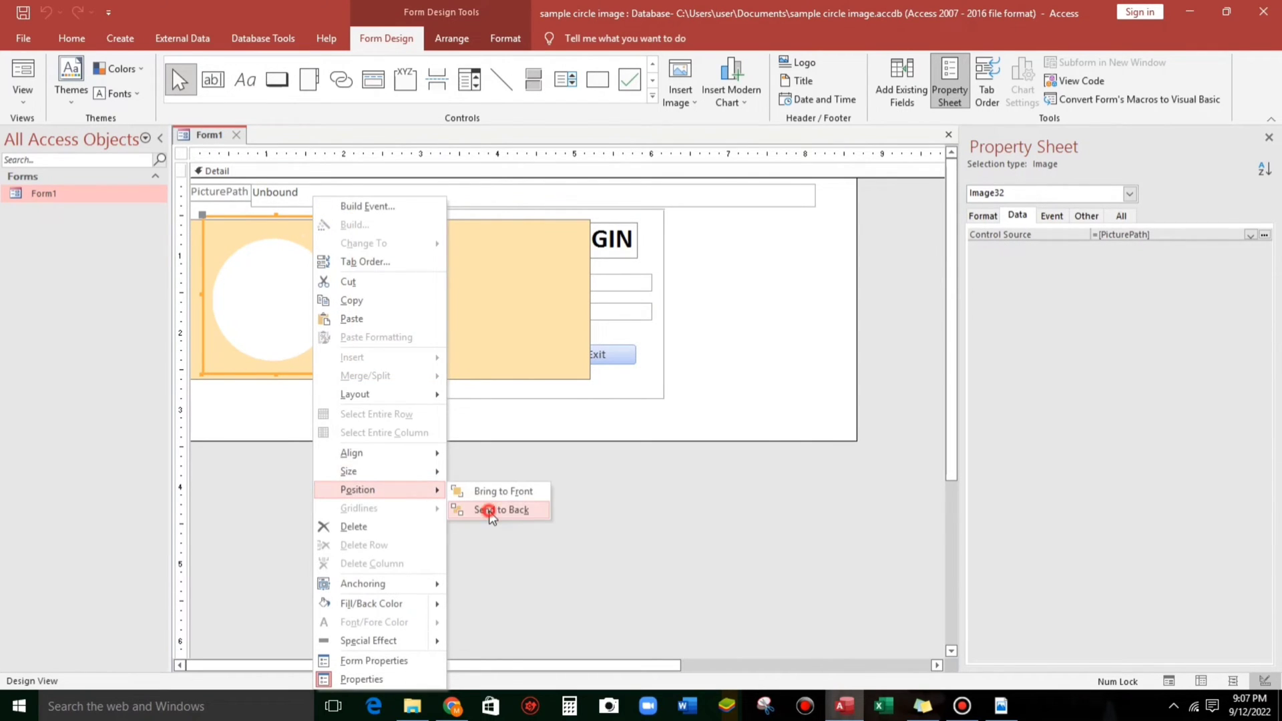
click(732, 313)
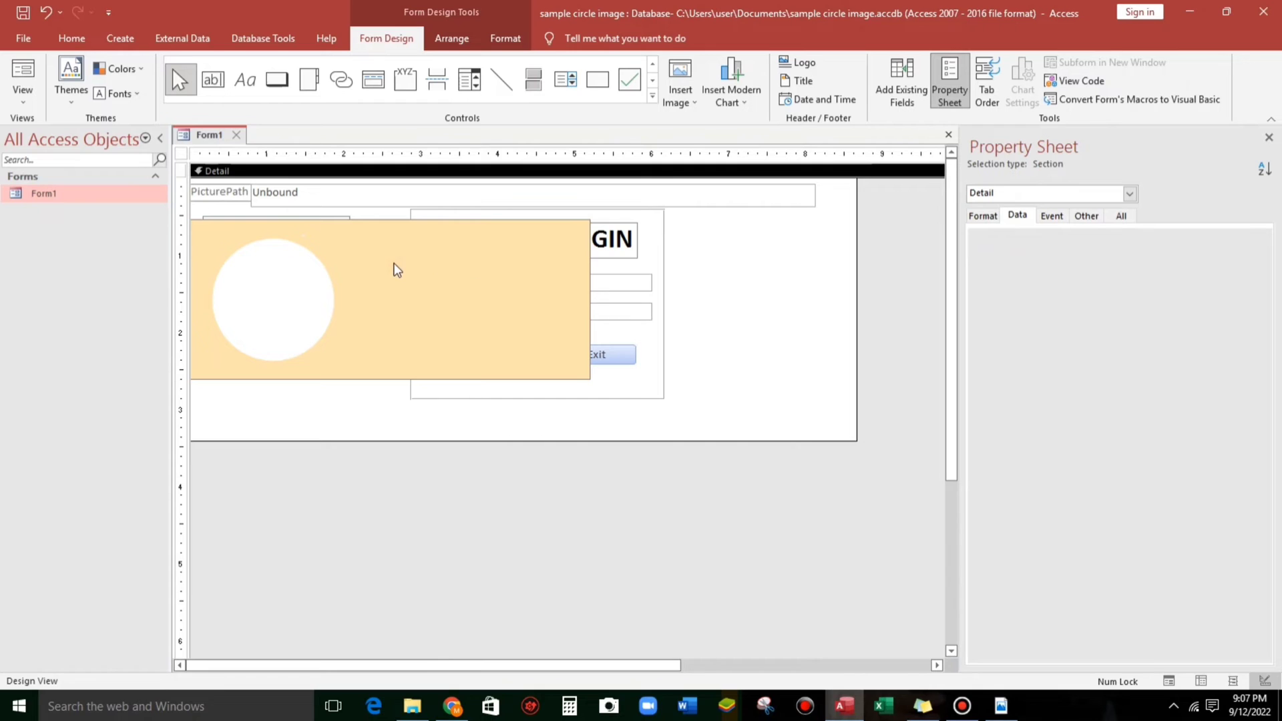
click(18, 71)
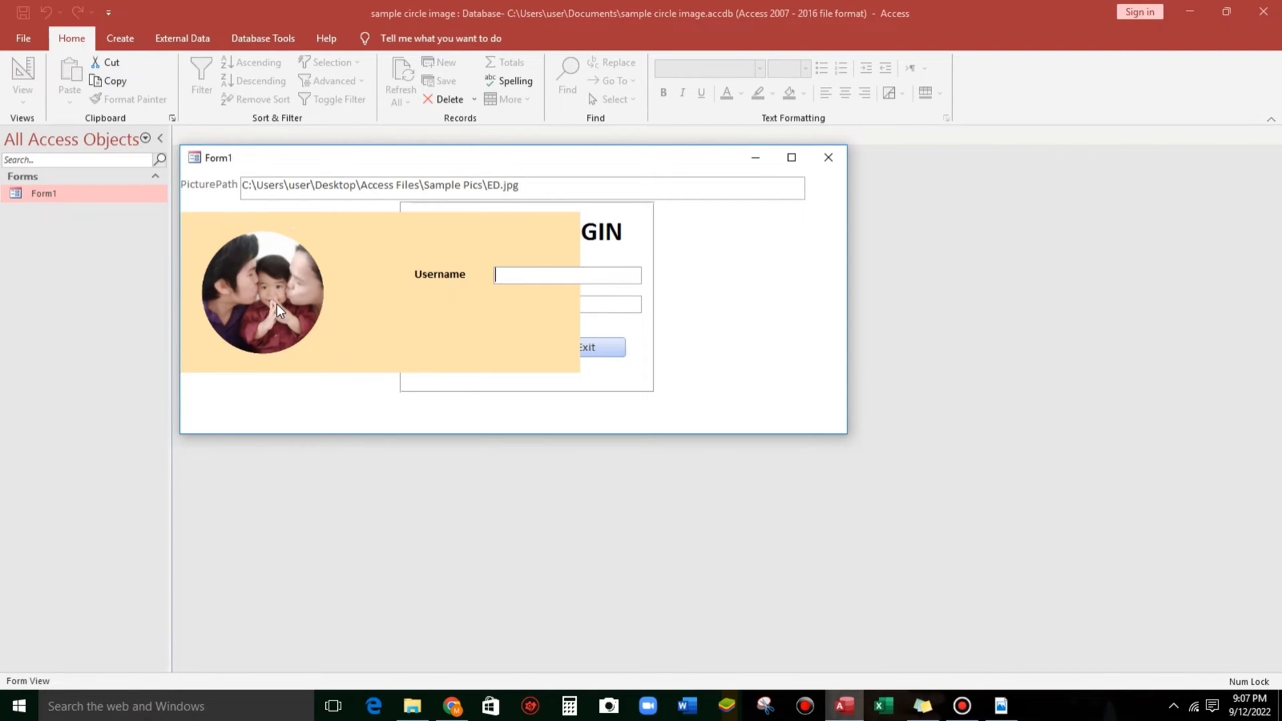
- Select the file name profile_default-removebg-preview.png in that PNG's Properties
click(412, 706)
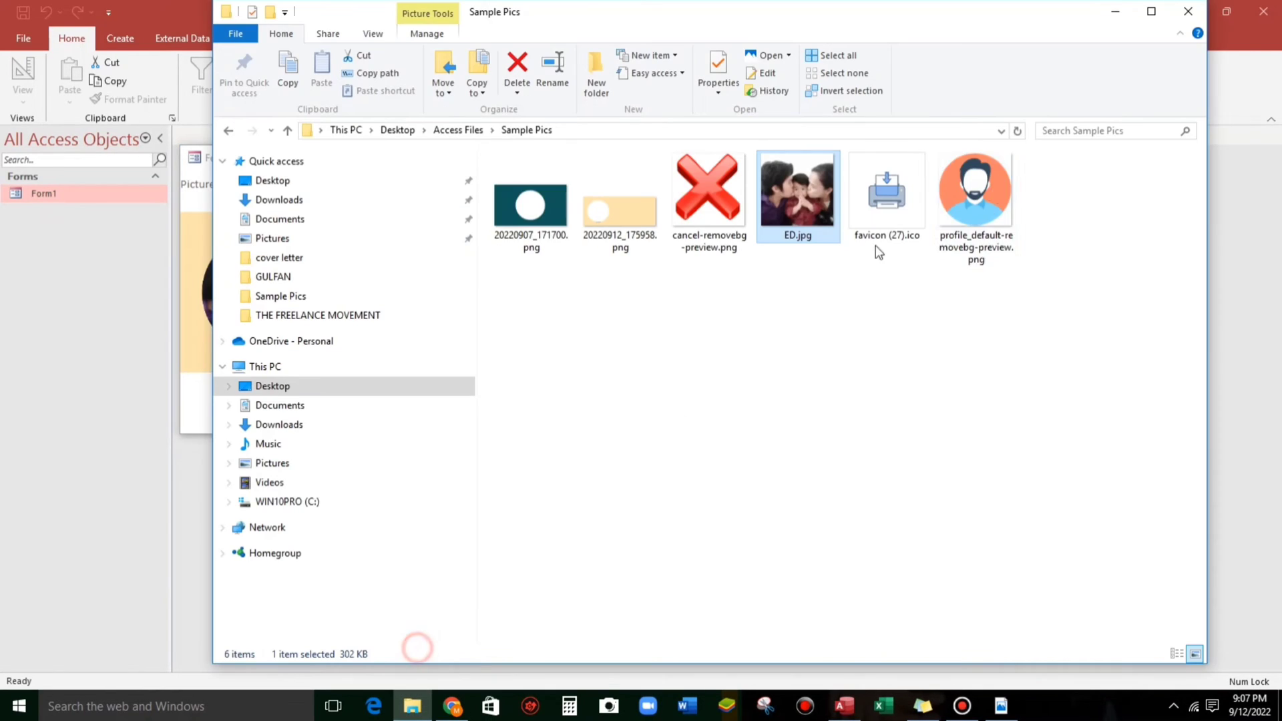
right_click(976, 200)
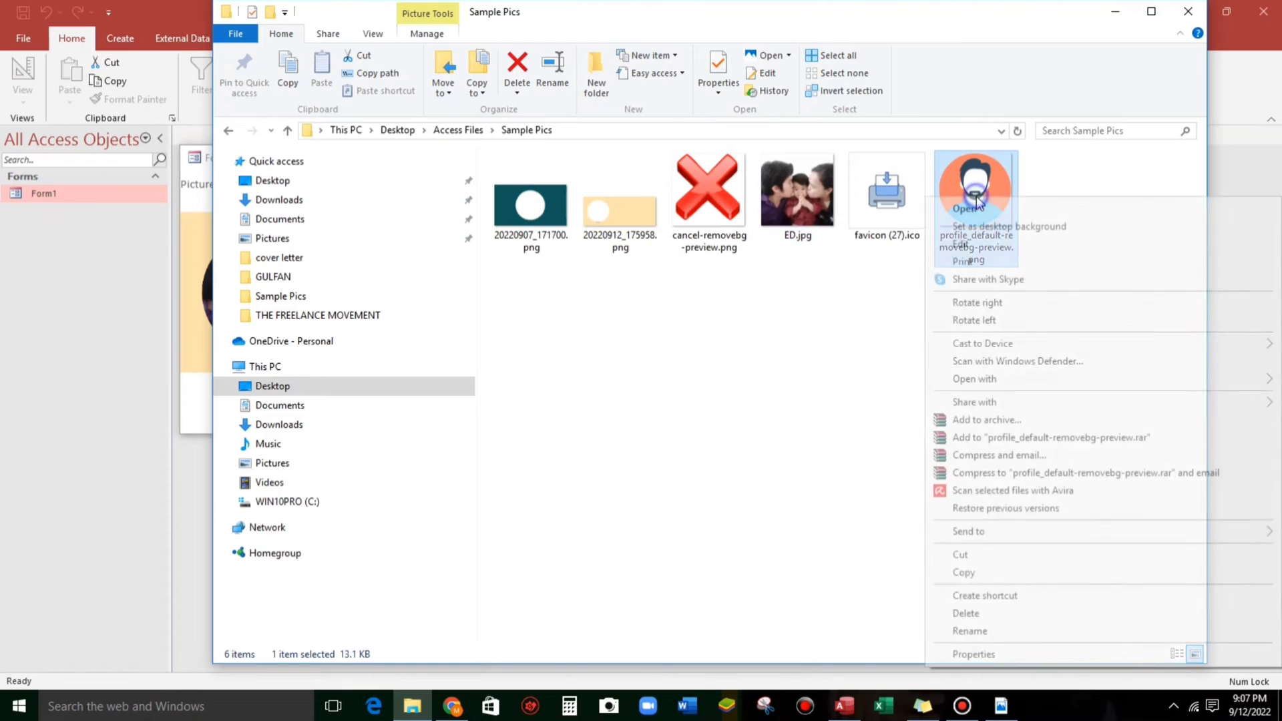
click(980, 656)
click(1223, 271)
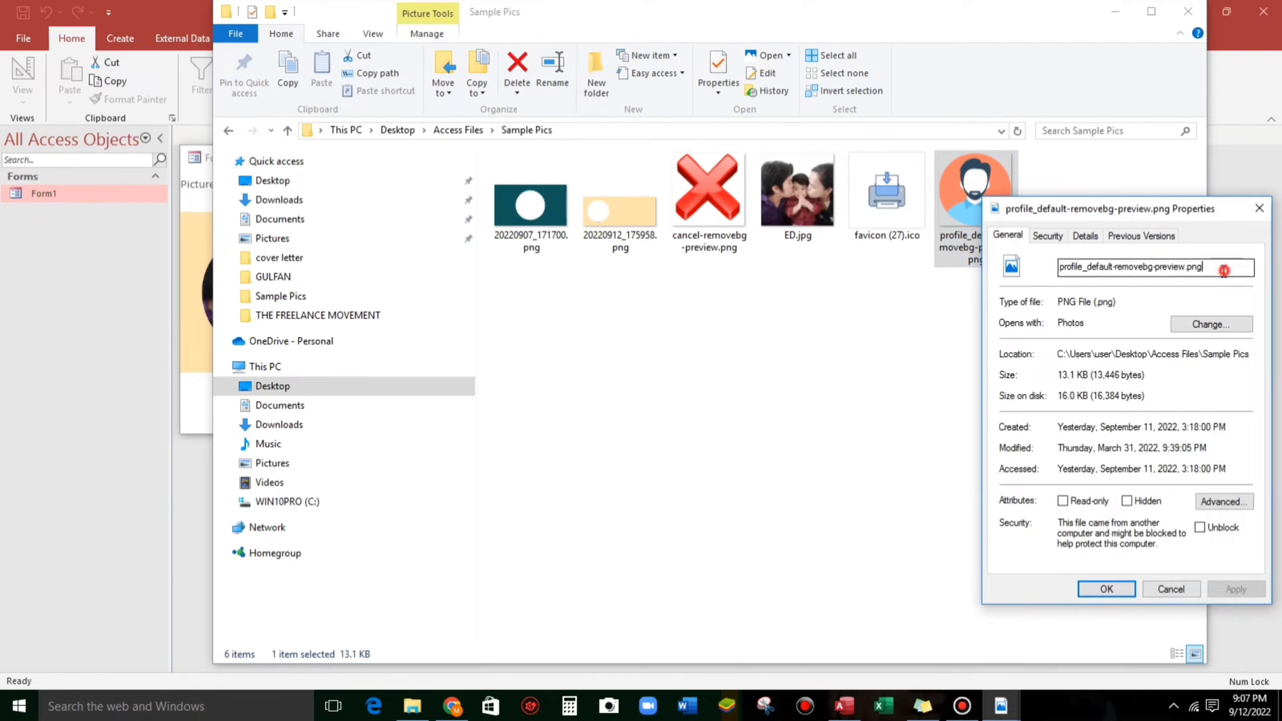
drag(1223, 270, 1018, 269)
key(ctrl+c)
- Replace ED.jpg in PicturePath with profile_default-removebg-preview.png and rerun the form
key(alt+Tab)
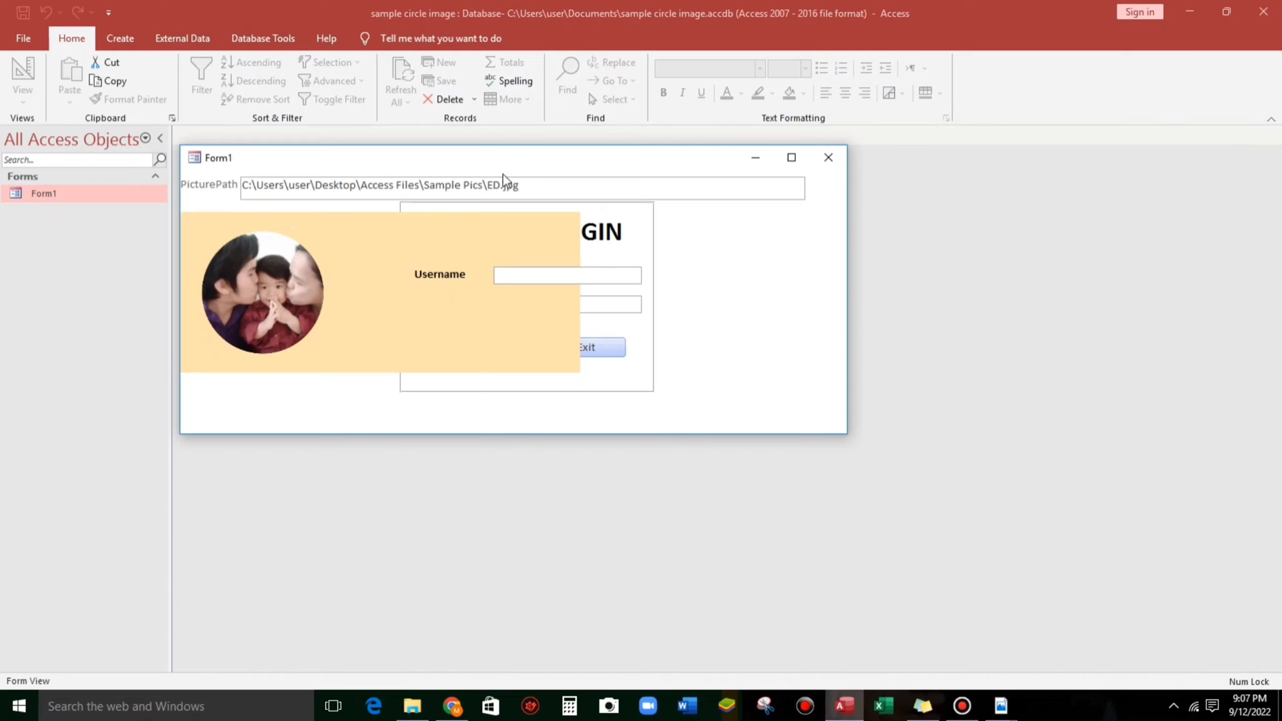
double_click(488, 185)
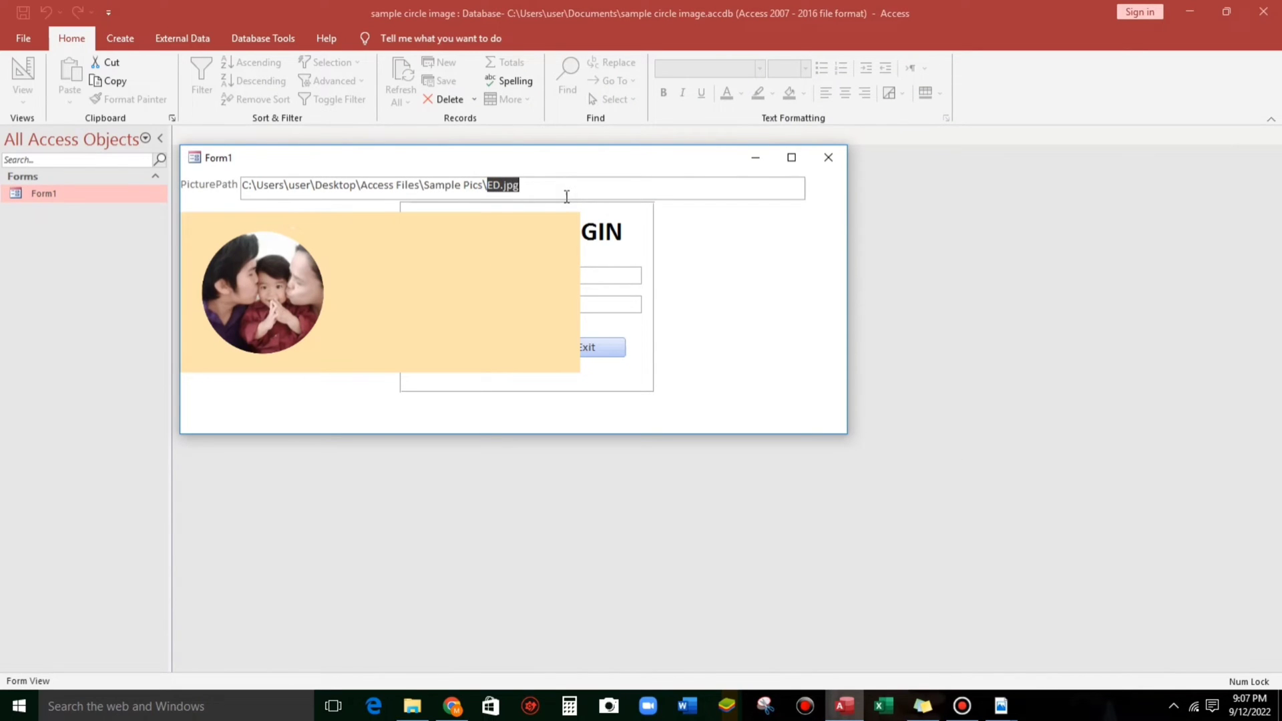
key(ctrl+v)
right_click(734, 248)
click(751, 291)
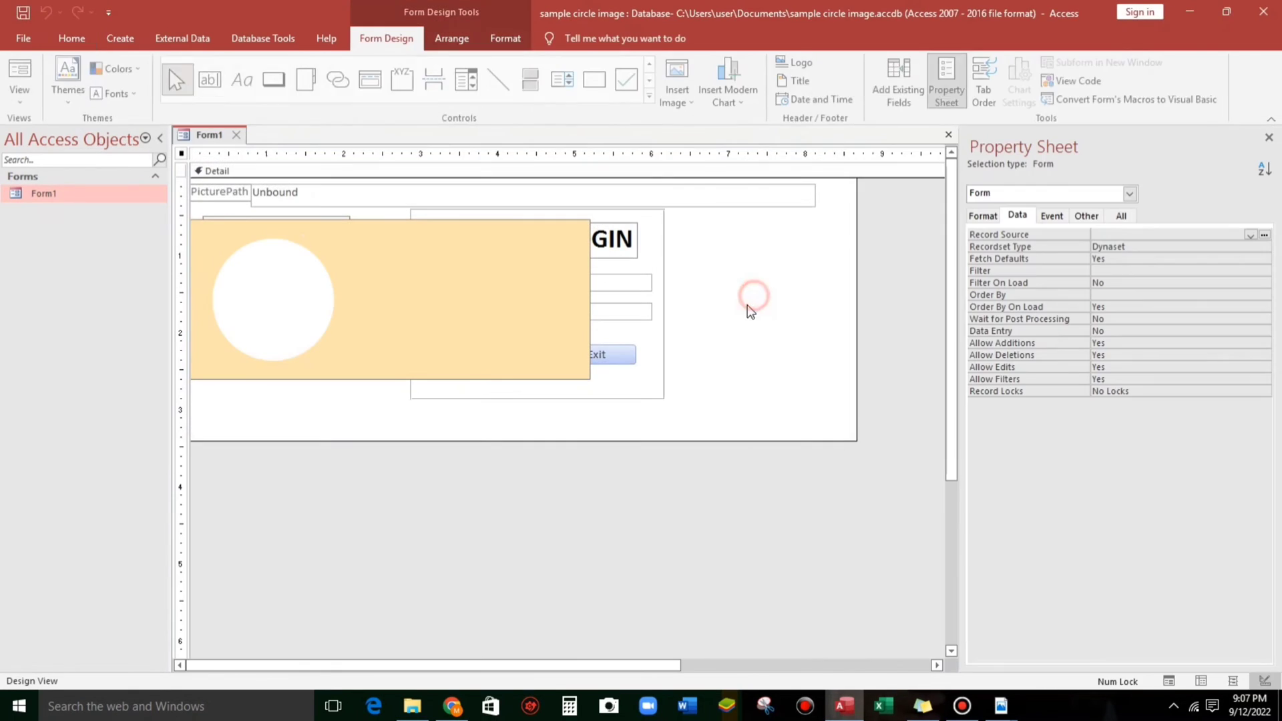
click(22, 75)
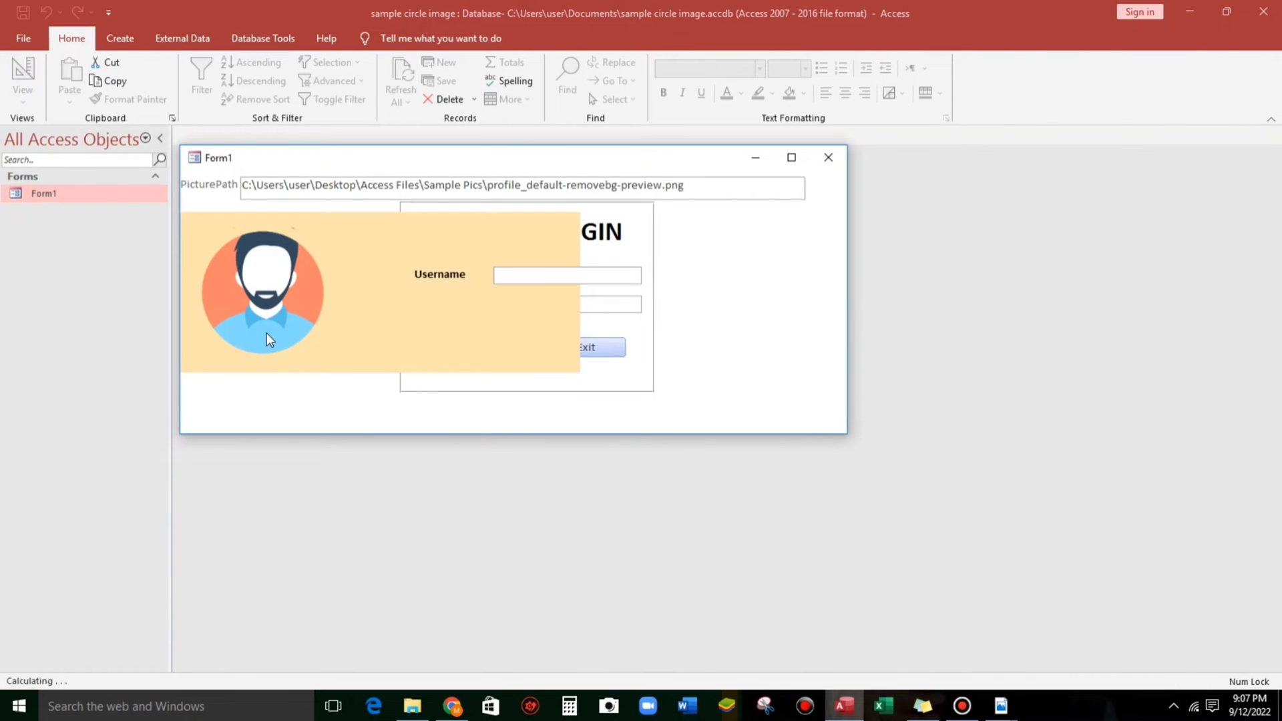
- Send the photo frame and peach background behind the login controls
right_click(704, 245)
click(738, 290)
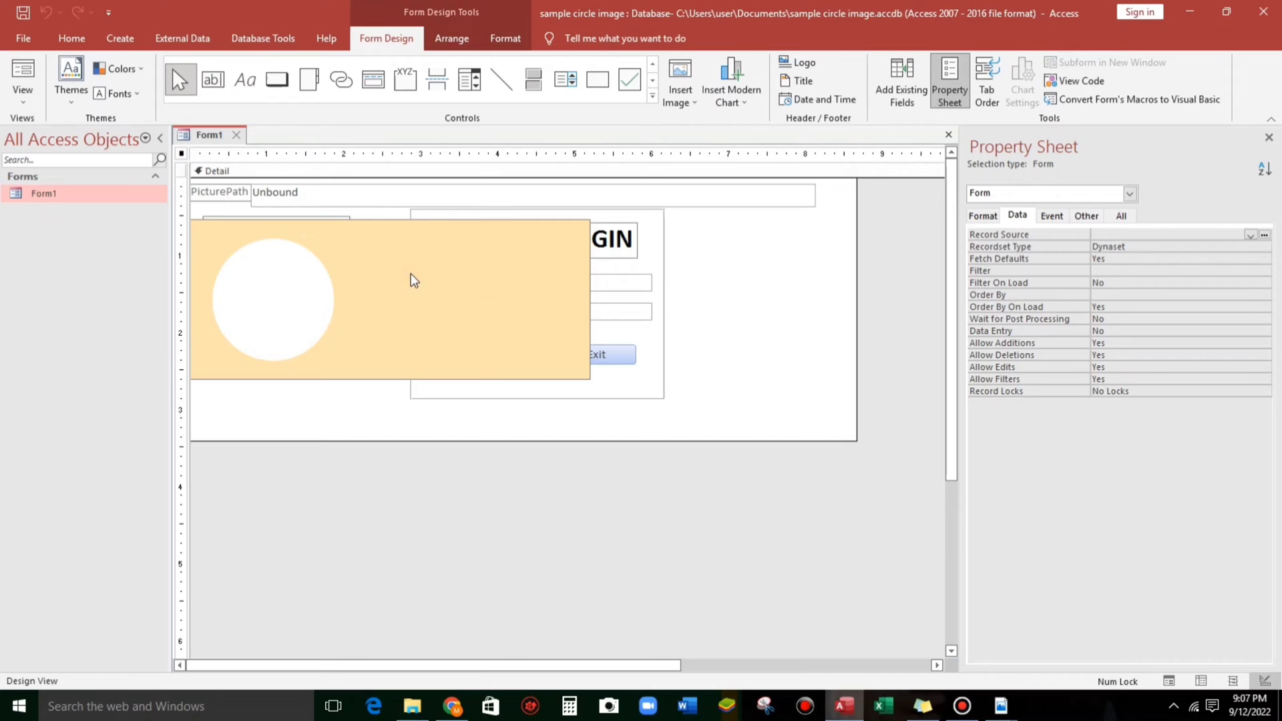
click(357, 214)
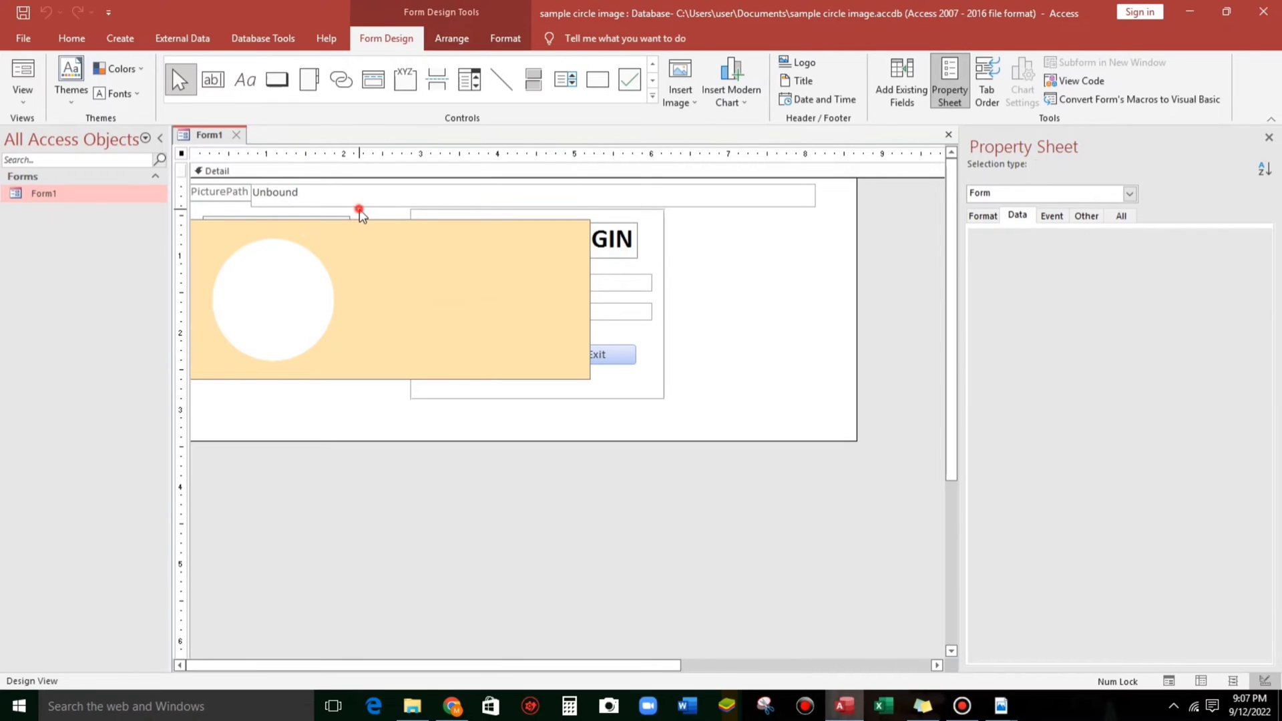
drag(339, 229, 341, 231)
right_click(342, 232)
mouse_move(388, 490)
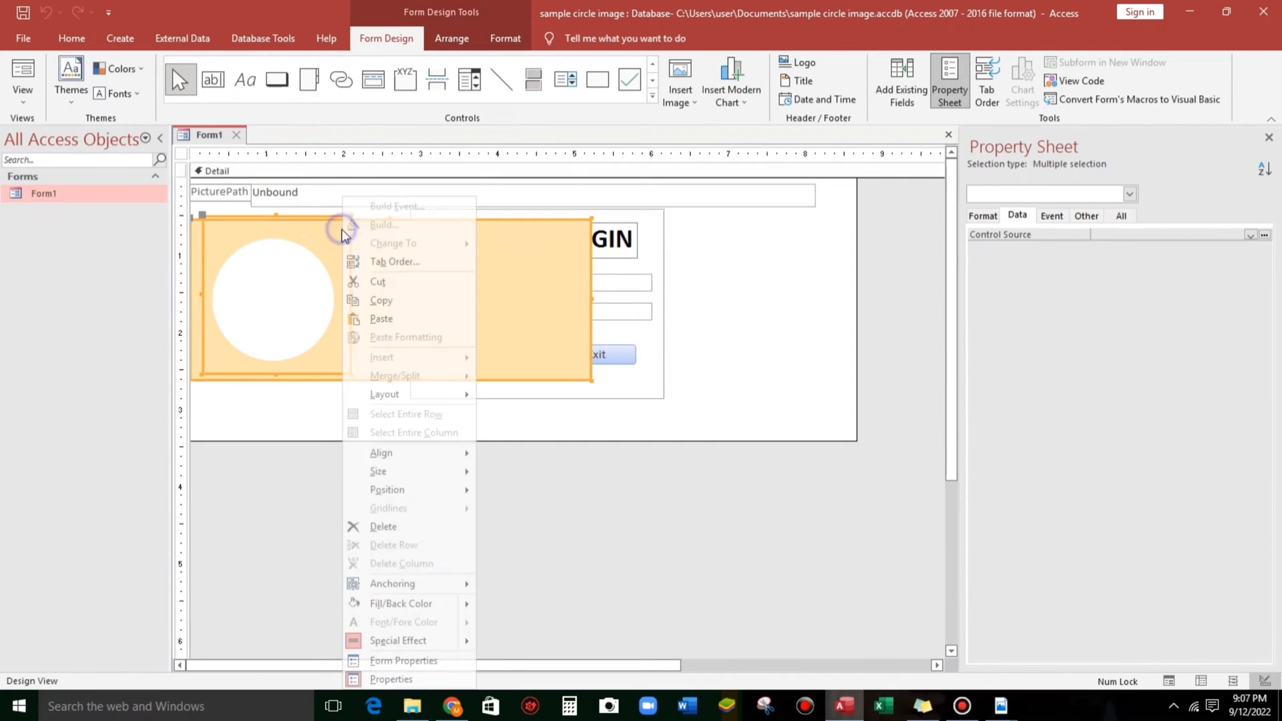
click(517, 511)
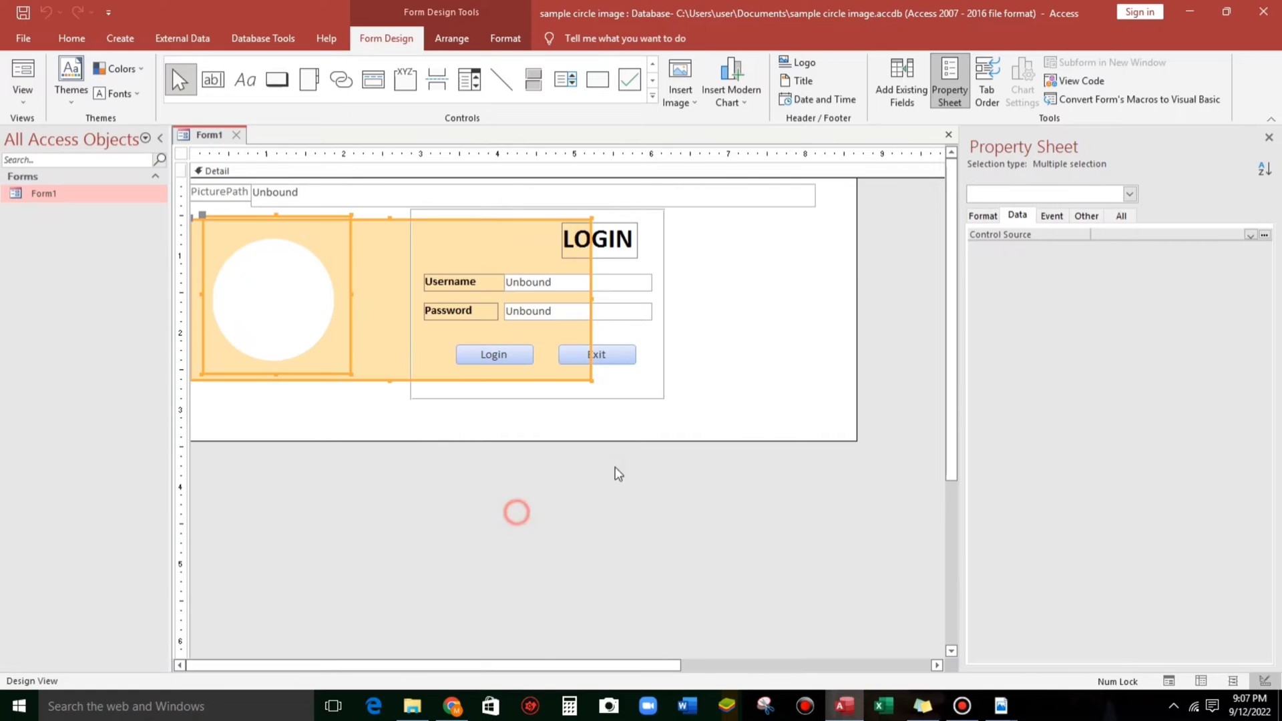
click(753, 351)
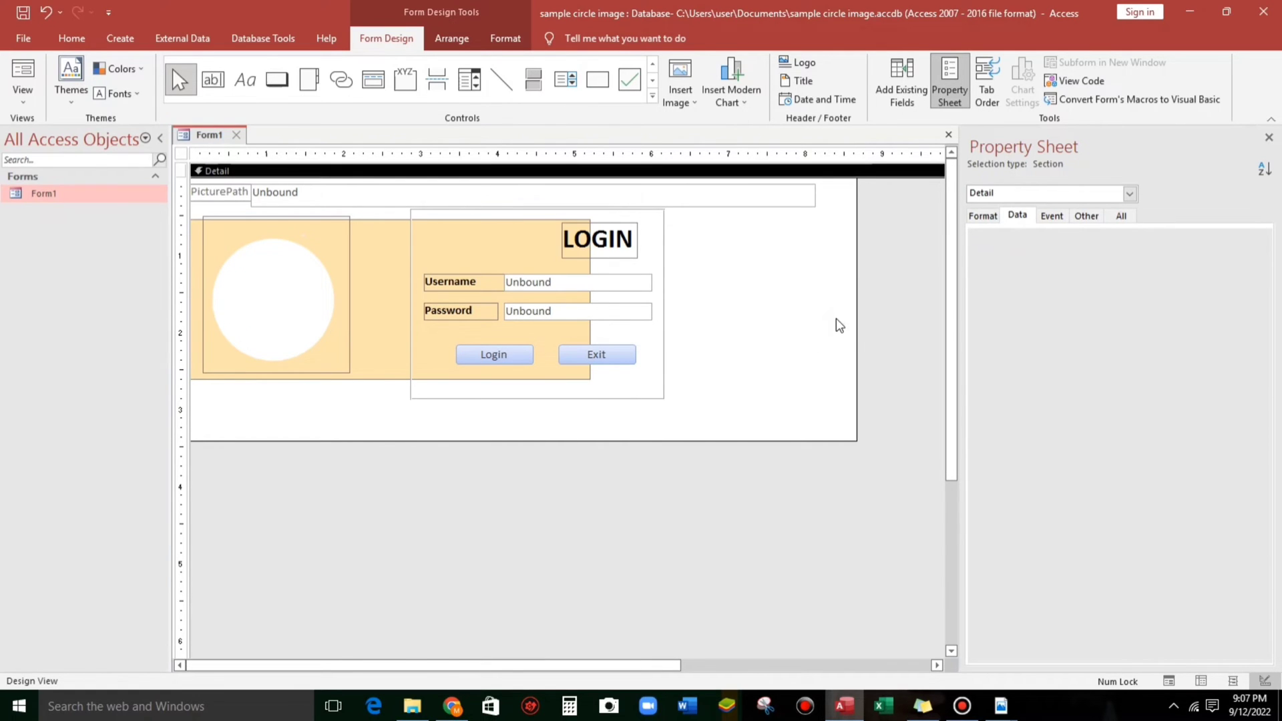
- Narrow the PicturePath text box, preview the form, and return to Design View
click(752, 202)
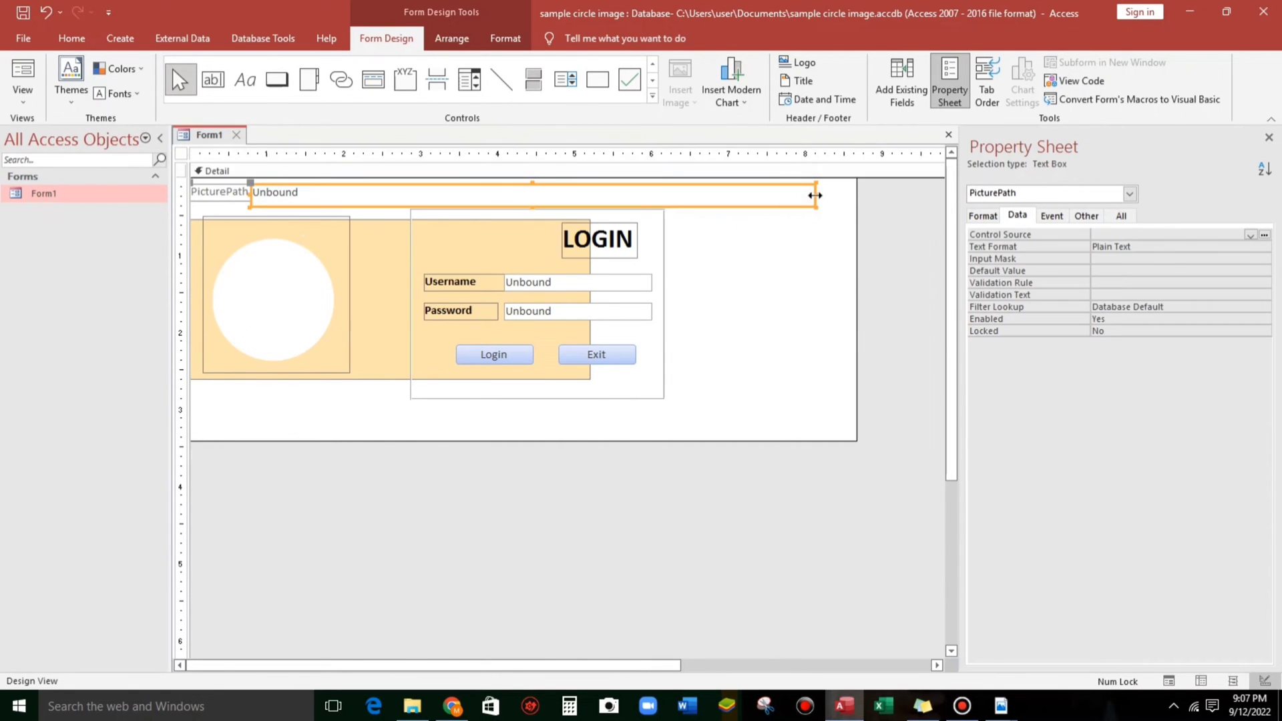
drag(814, 196, 654, 198)
click(739, 274)
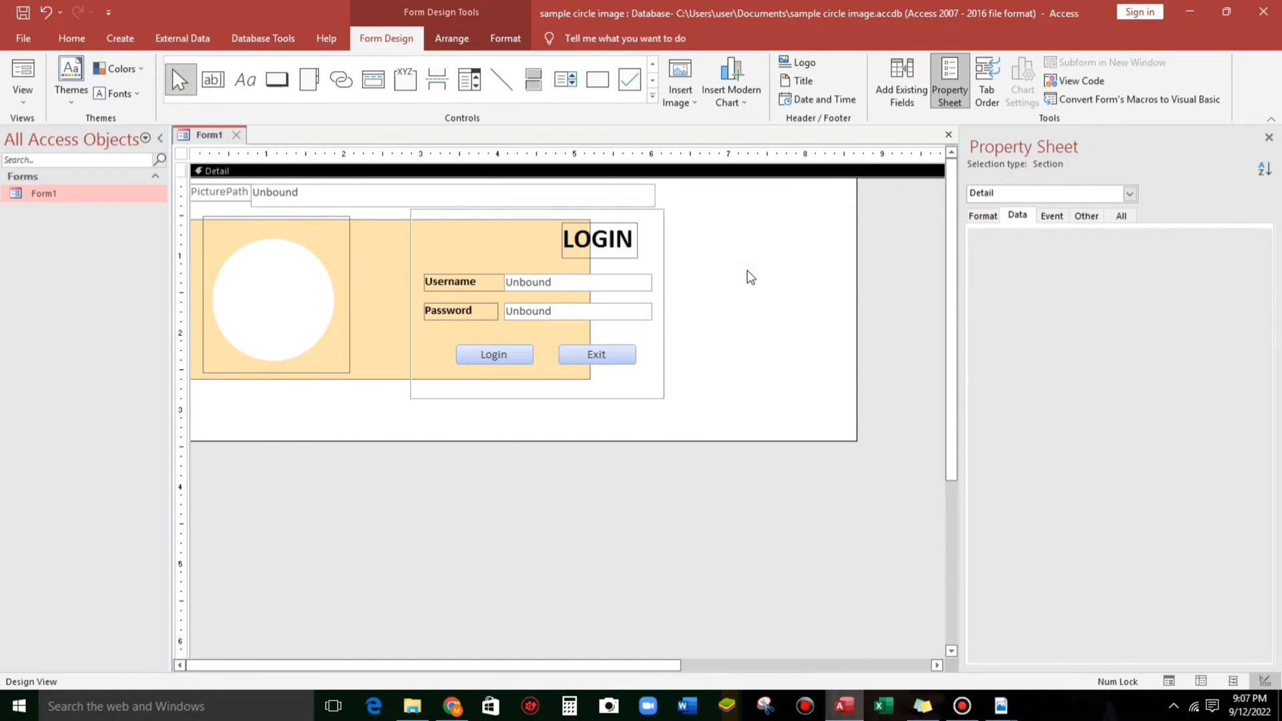
click(24, 70)
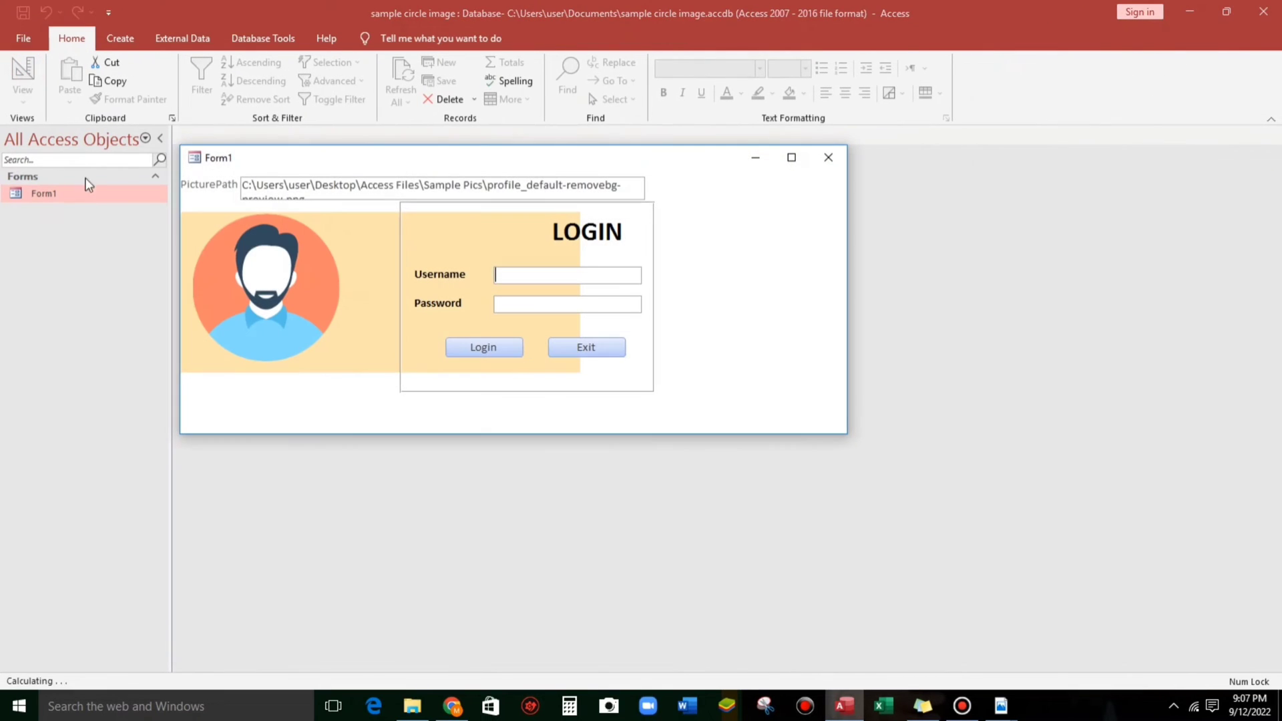
right_click(717, 263)
click(756, 303)
click(371, 283)
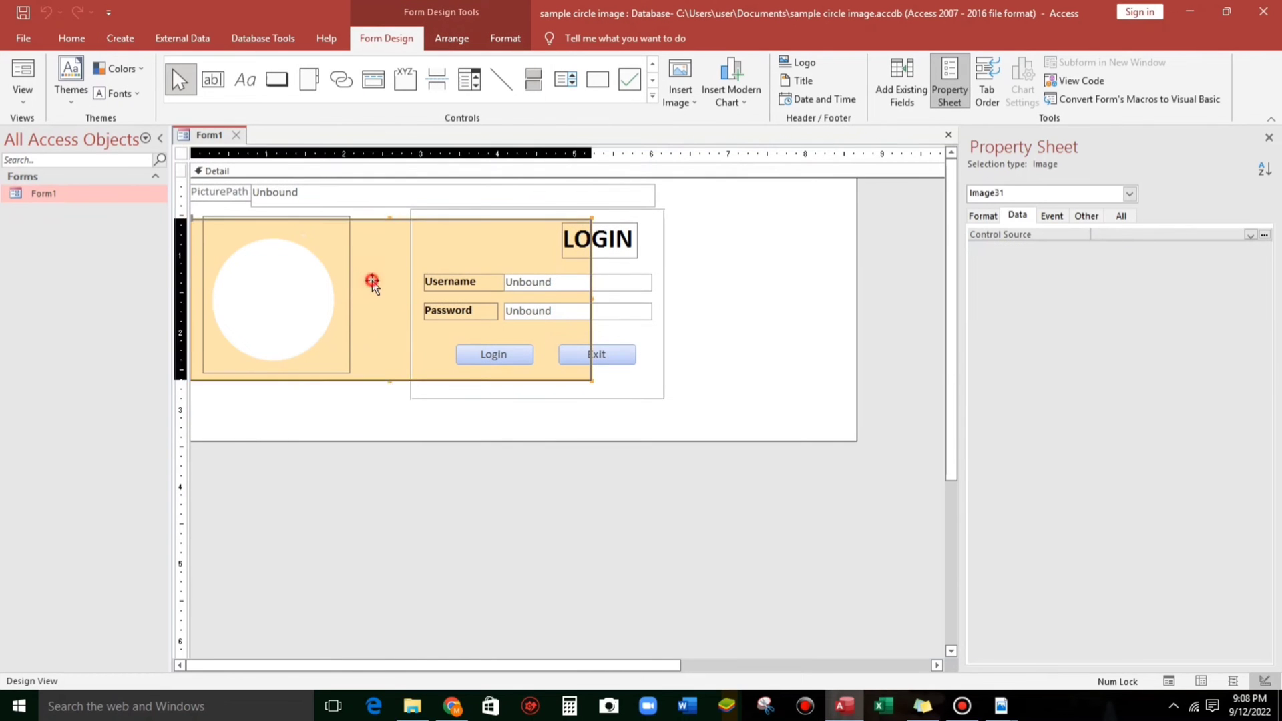
- Search 'color picker' in Chrome and open the imagecolorpicker.com site
click(453, 706)
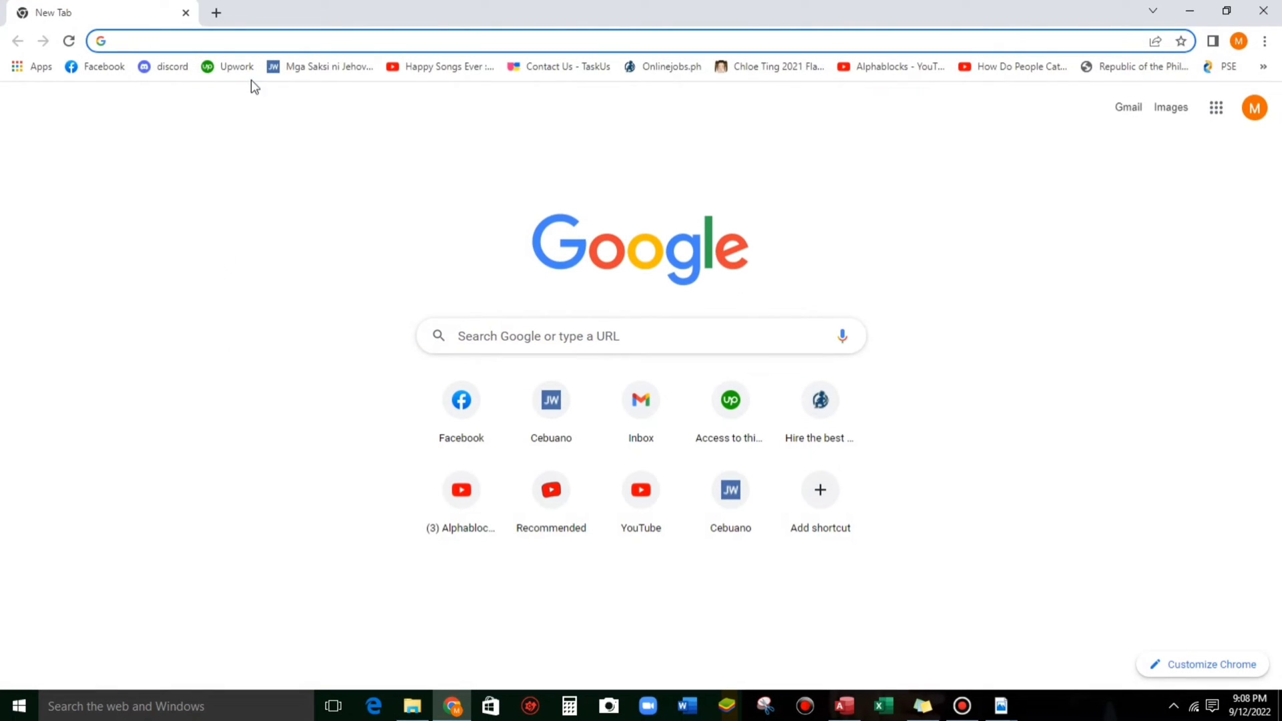
click(191, 41)
text(c)
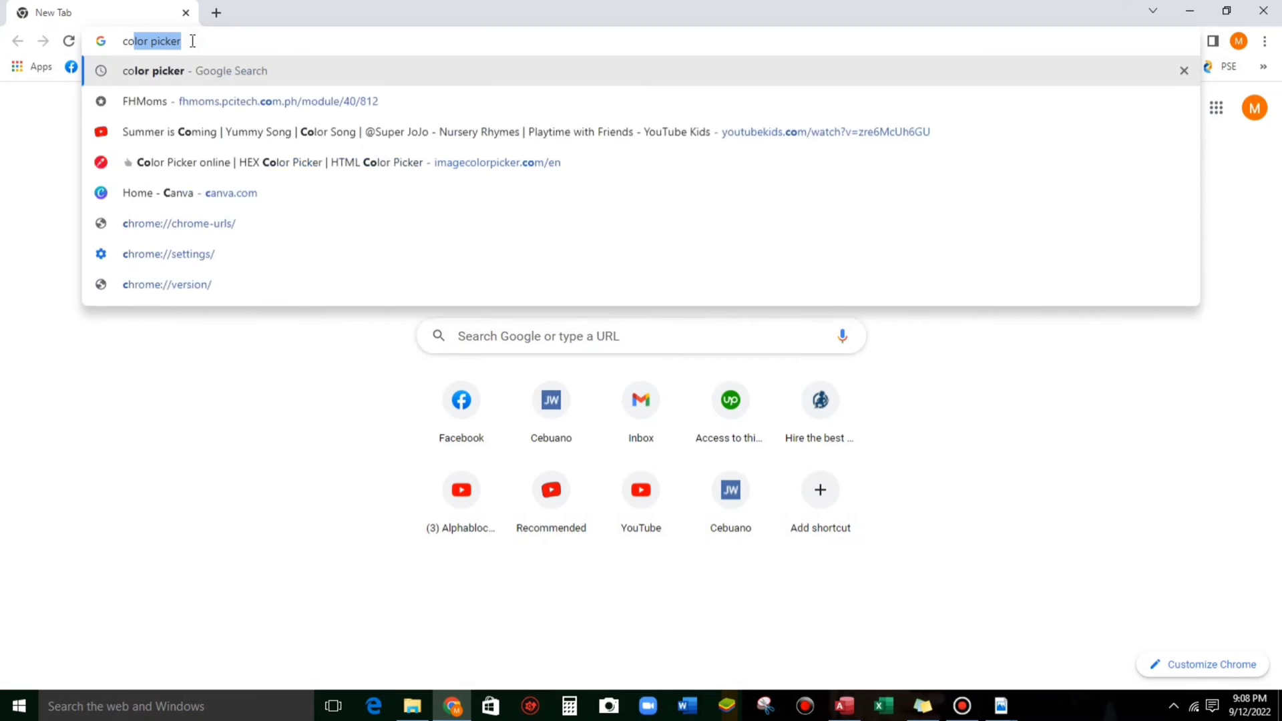
text(olo)
key(Return)
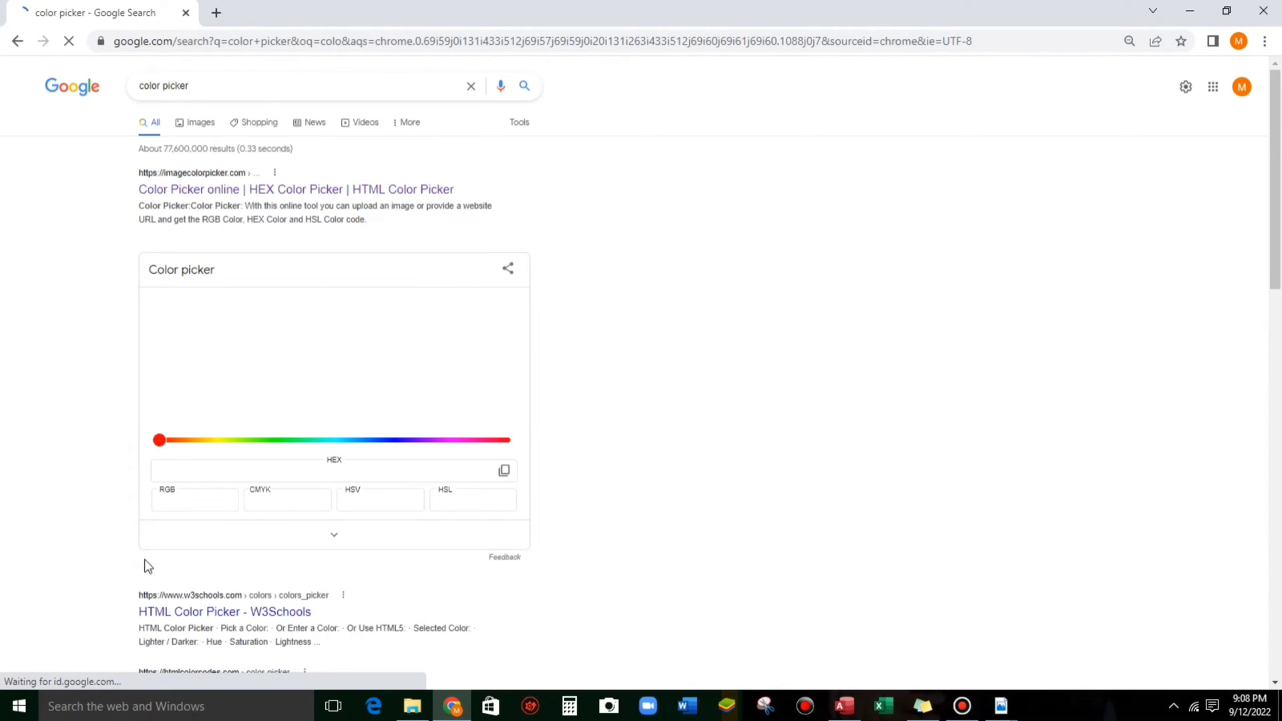
click(195, 190)
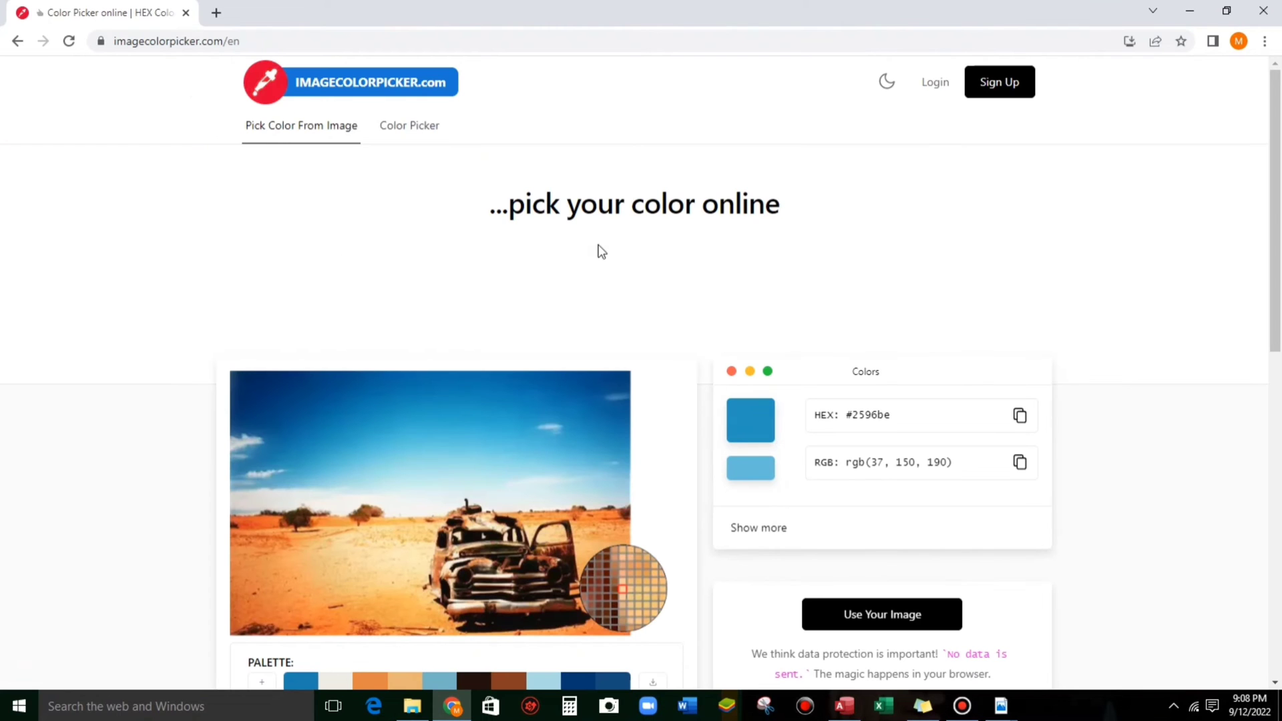
- Upload the form screenshot, sample the peach background, and copy hex #ffe3ad
click(860, 617)
click(608, 381)
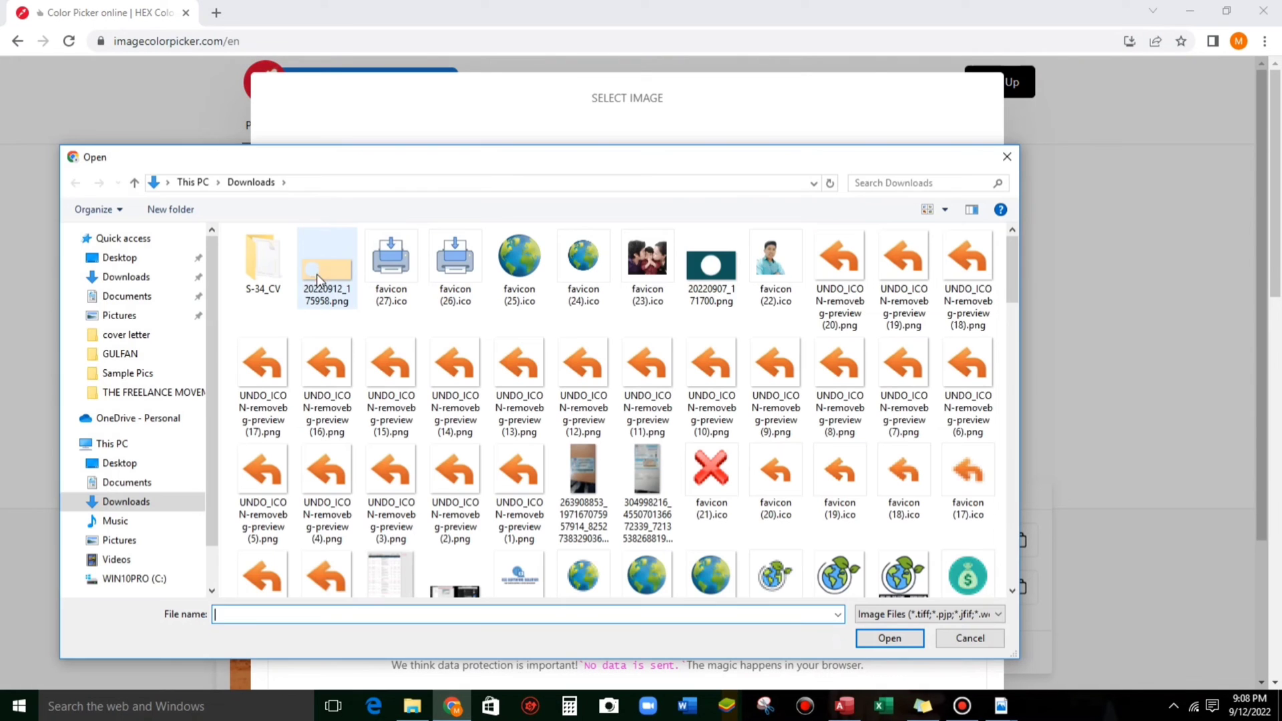
click(324, 272)
double_click(324, 271)
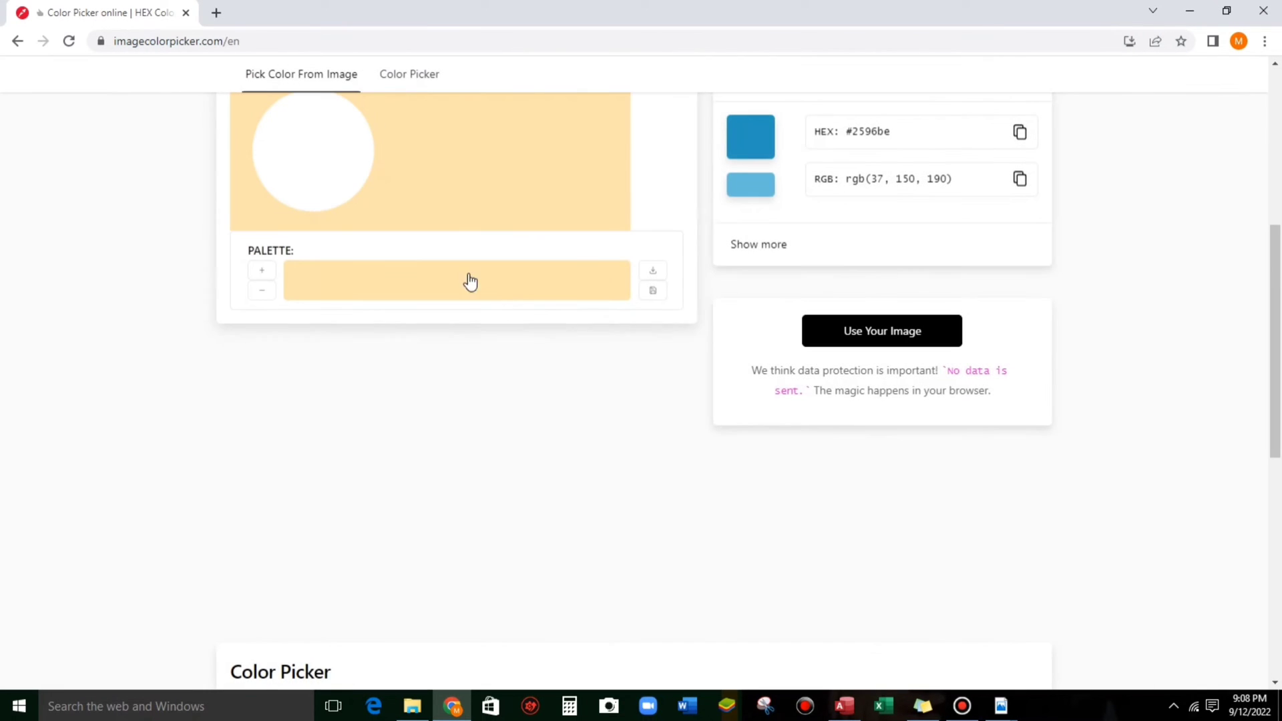
scroll(673, 322, up, 3)
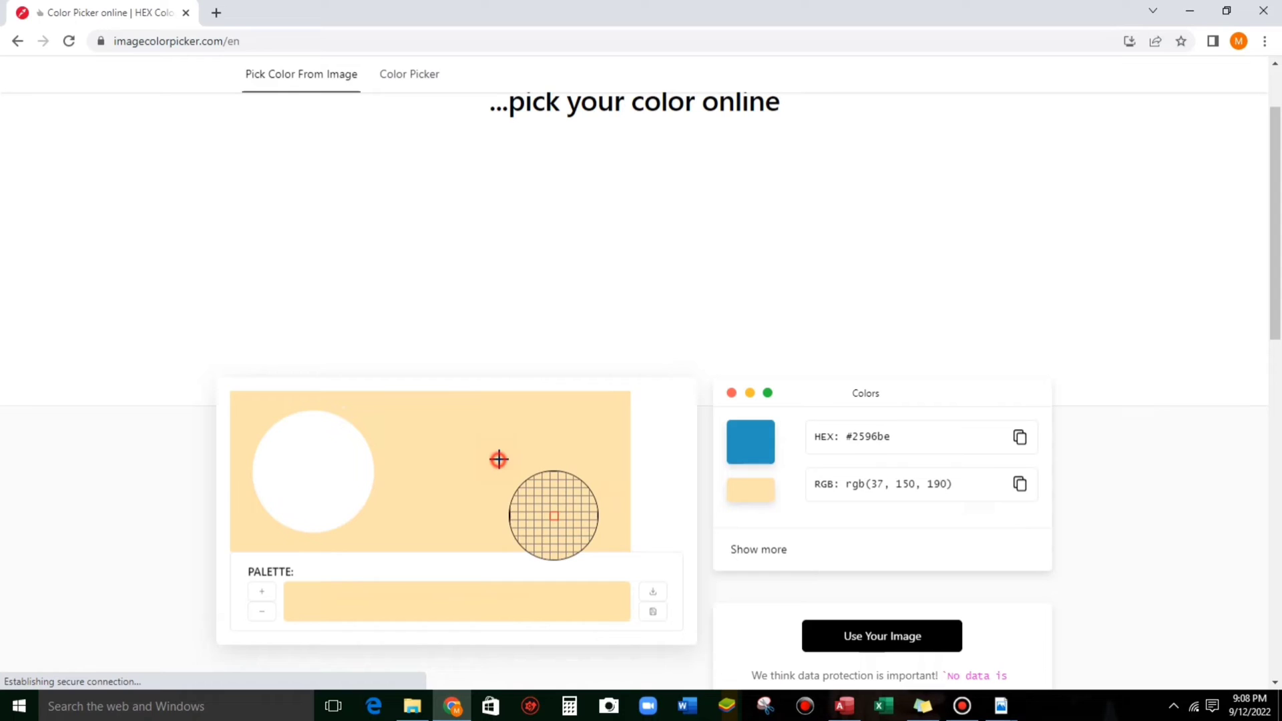
click(521, 463)
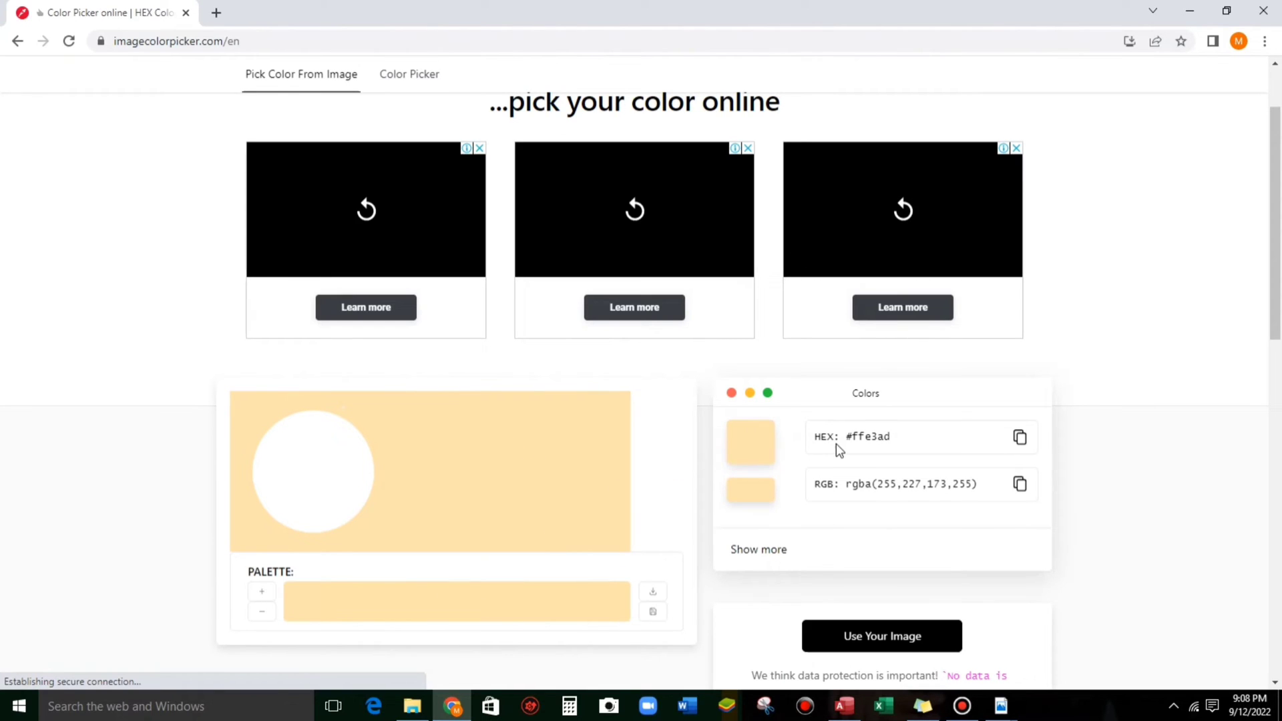
click(1020, 439)
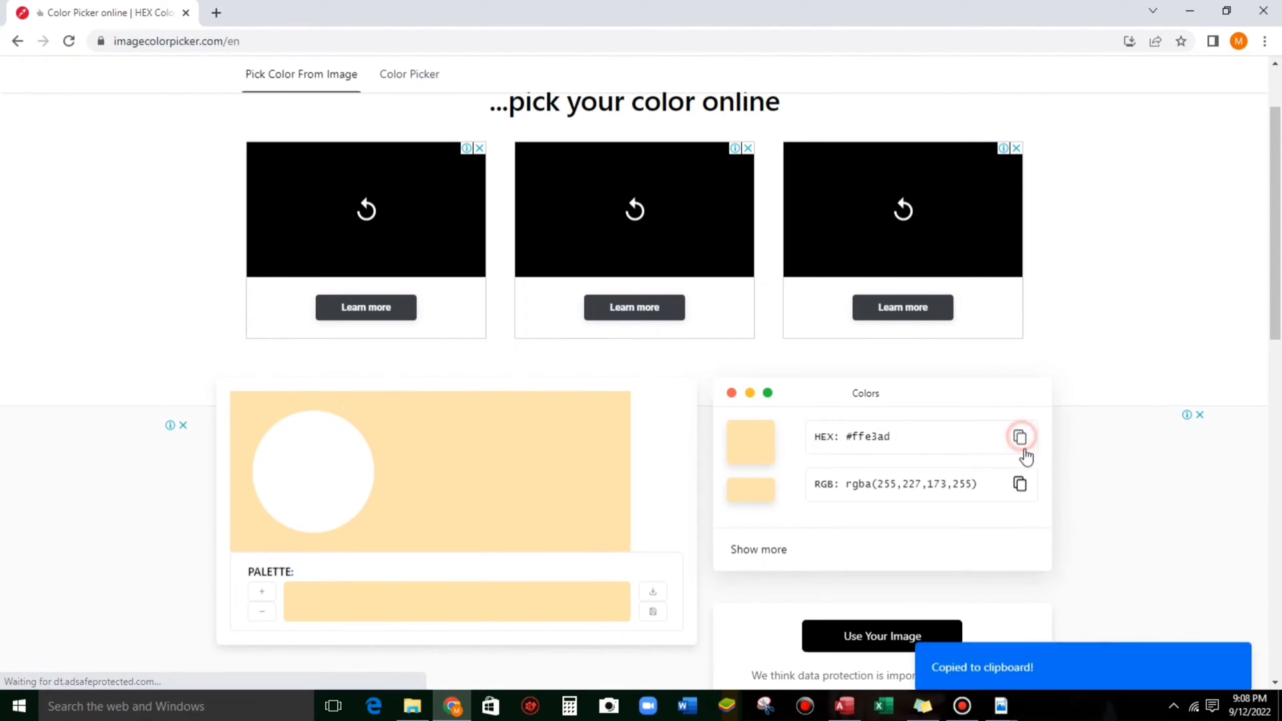
key(alt+Tab)
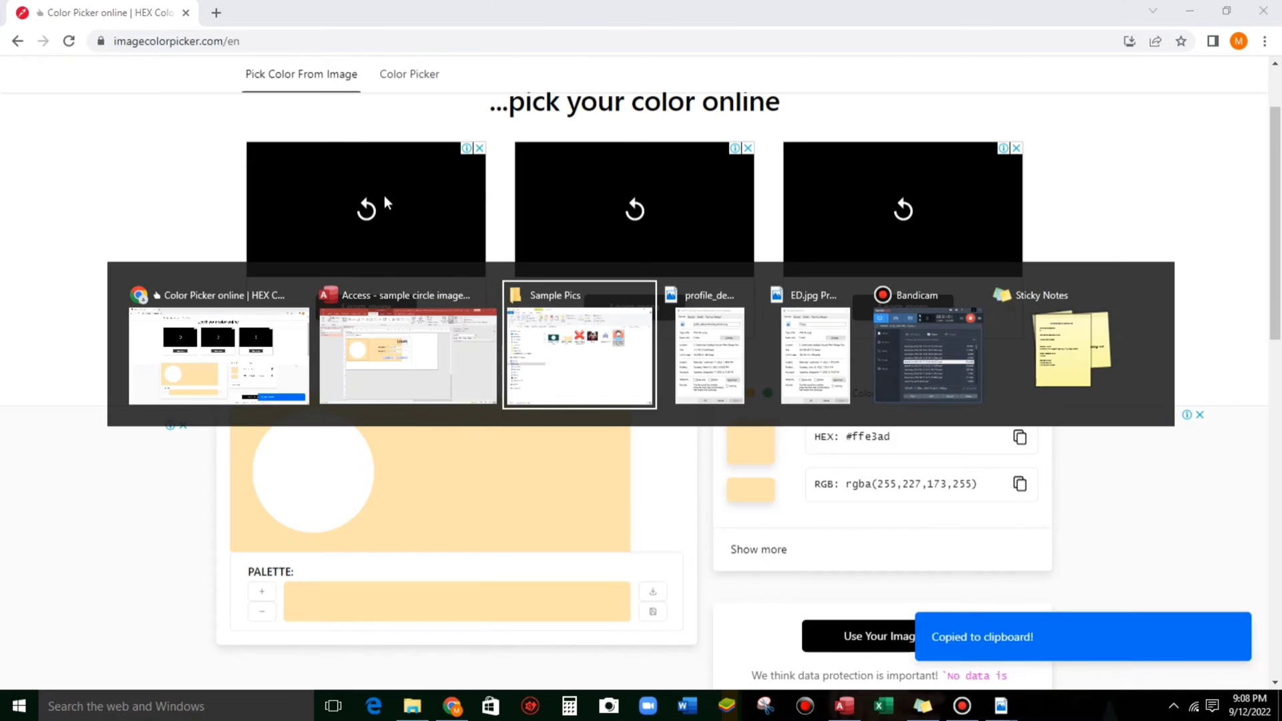
- Give the Detail section the peach back colour #FFE3AD and narrow the form
click(447, 368)
click(722, 255)
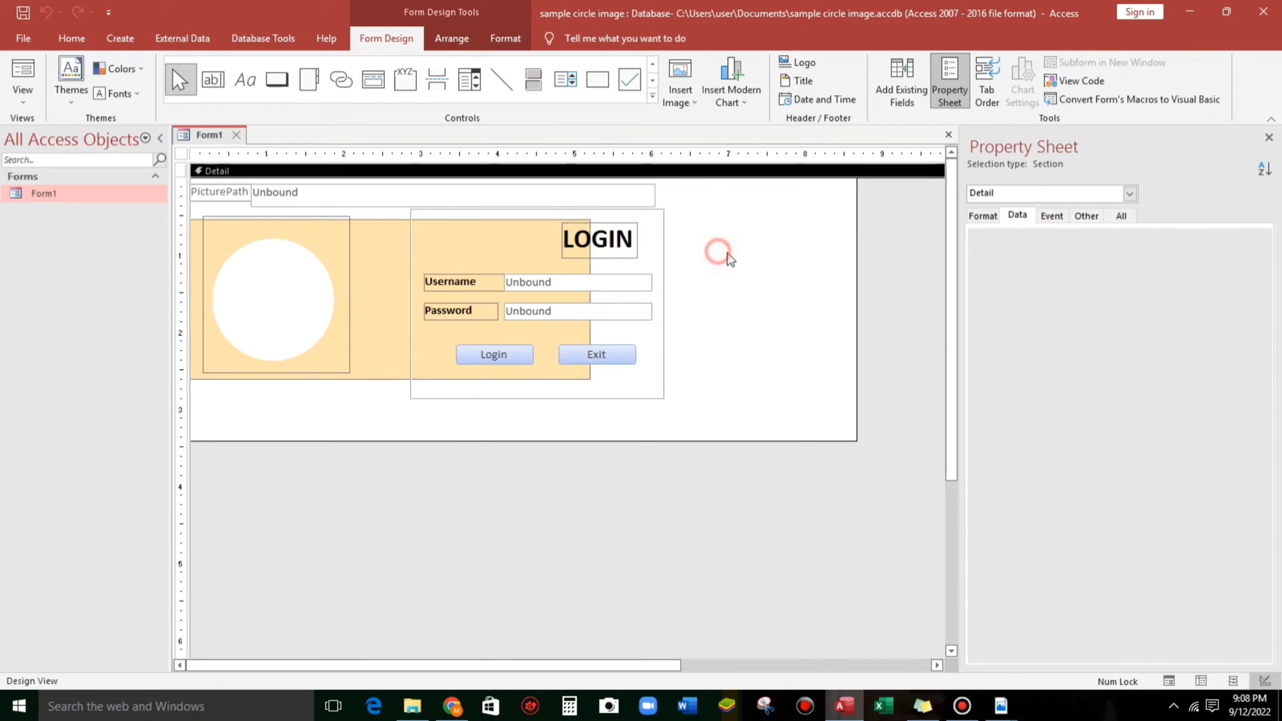
click(979, 218)
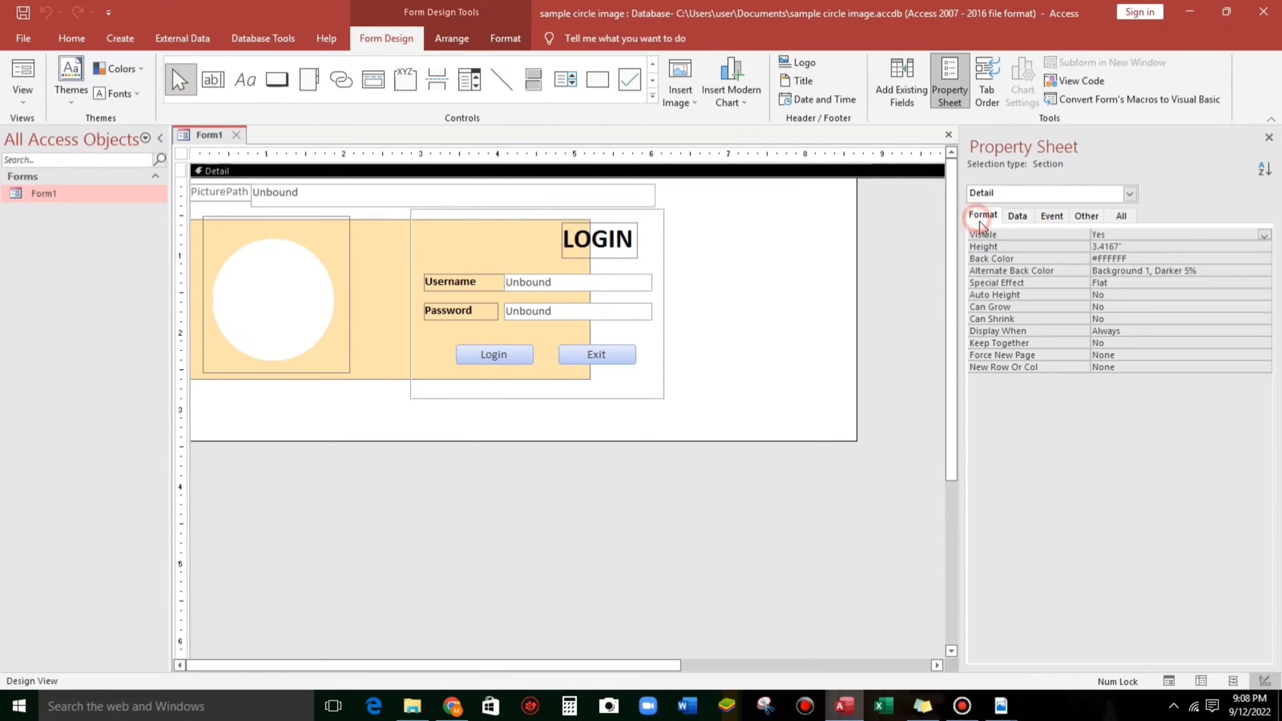
click(1133, 258)
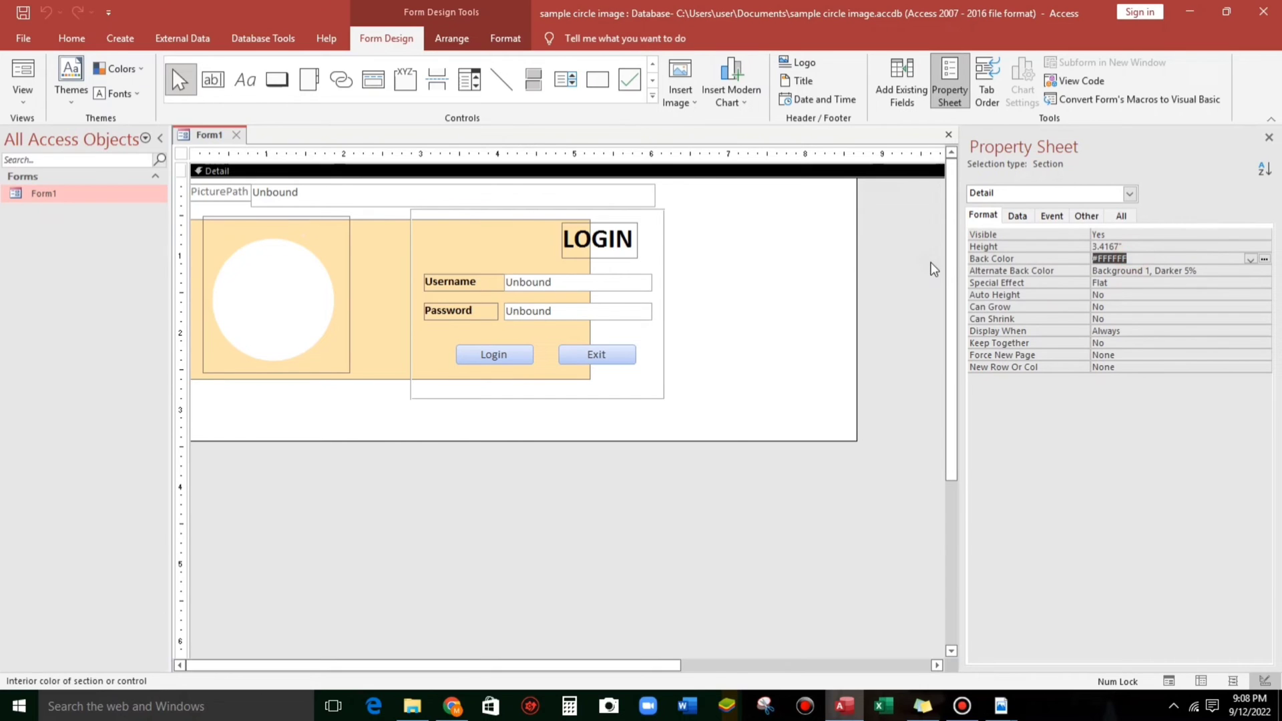
key(ctrl+v)
drag(856, 272, 688, 272)
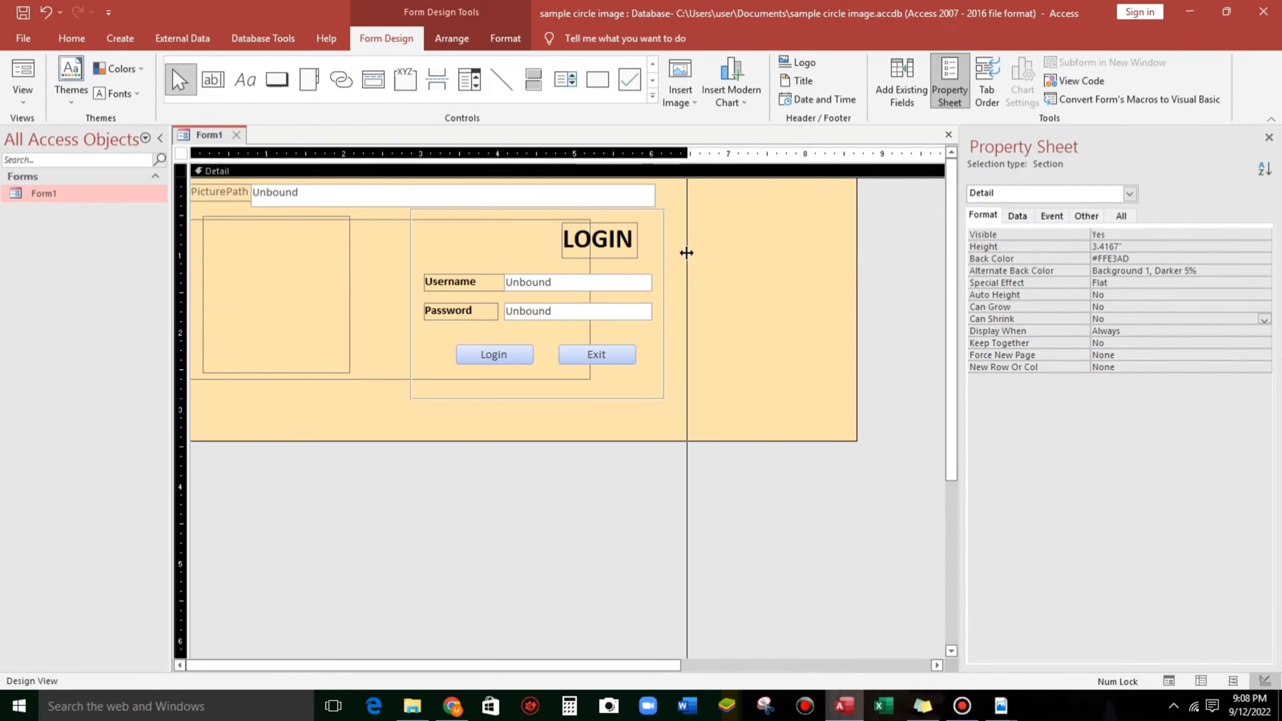
- Set the PicturePath text box's Visible property to No
click(398, 199)
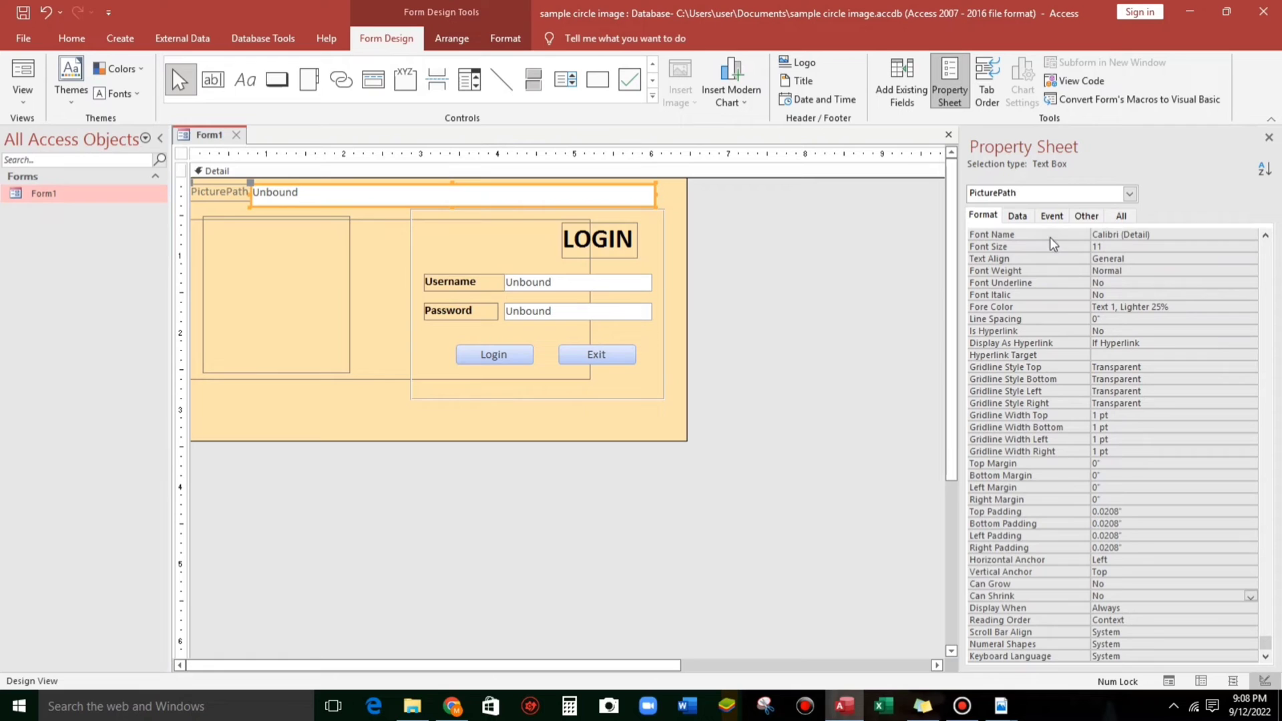
scroll(1120, 273, up, 5)
click(1103, 258)
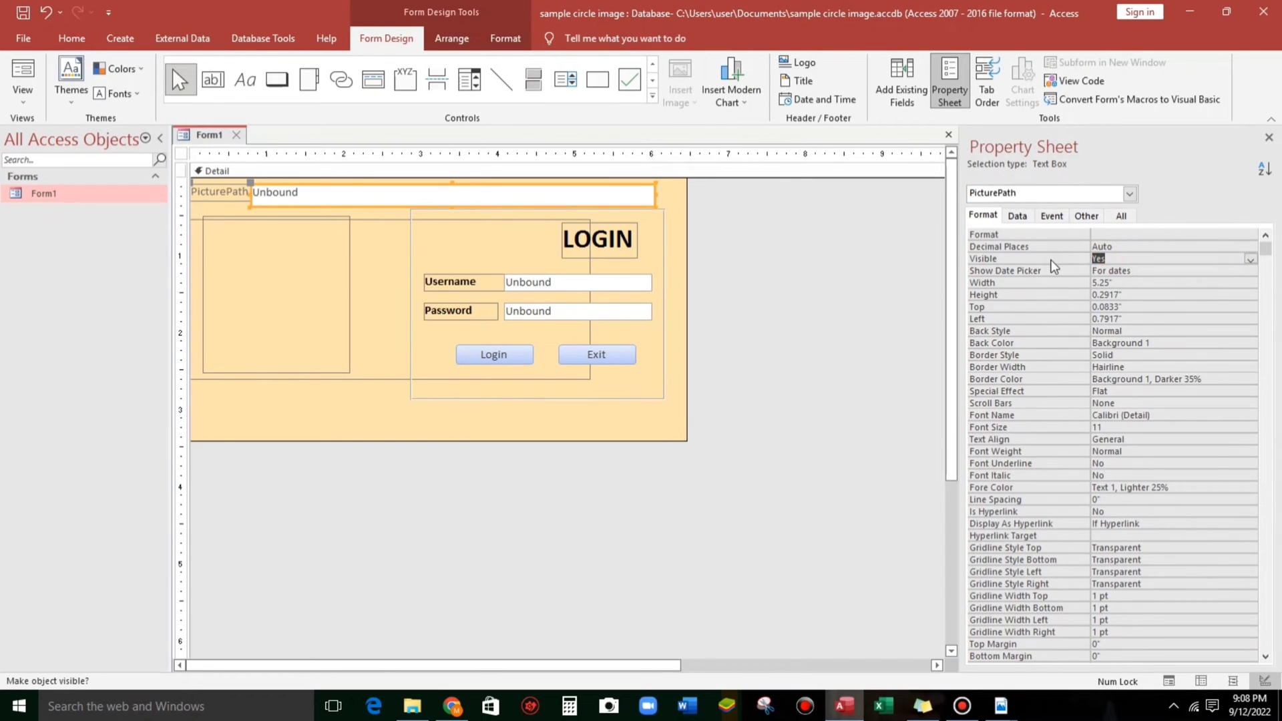
text(no)
click(1173, 329)
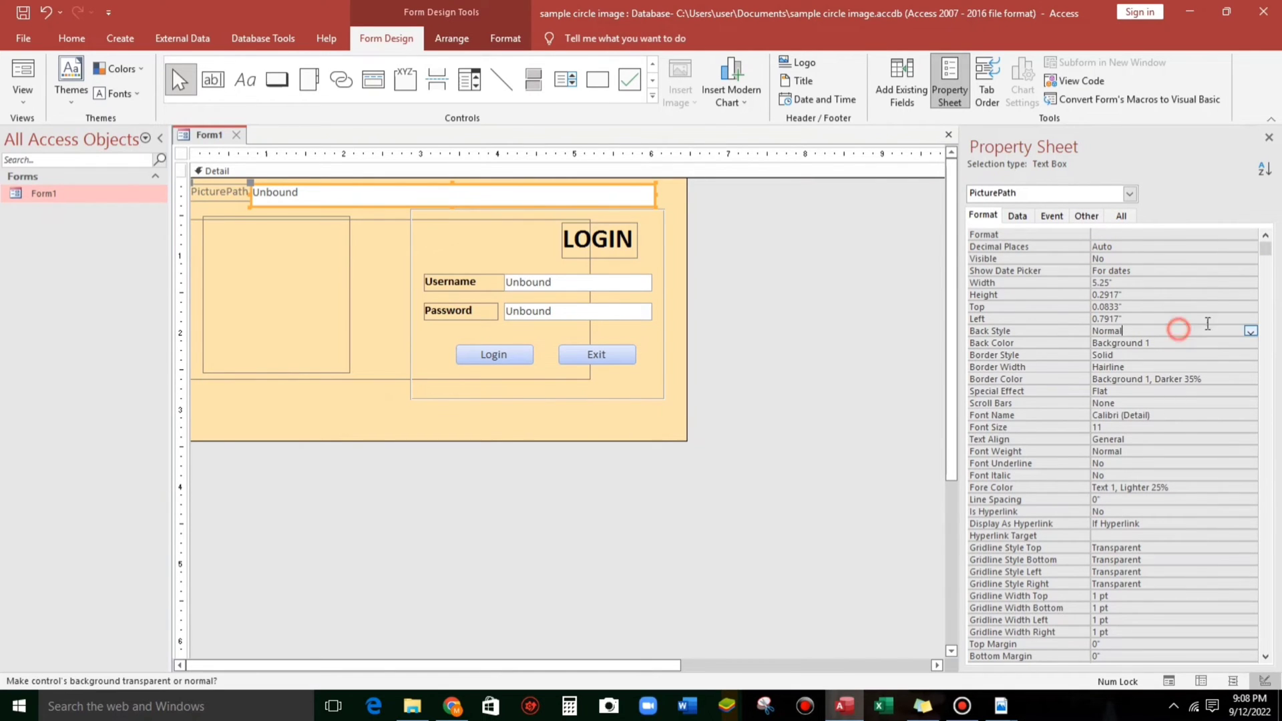
- Preview the login form in Form View, then return to Design View
click(22, 76)
drag(356, 161, 496, 200)
right_click(466, 235)
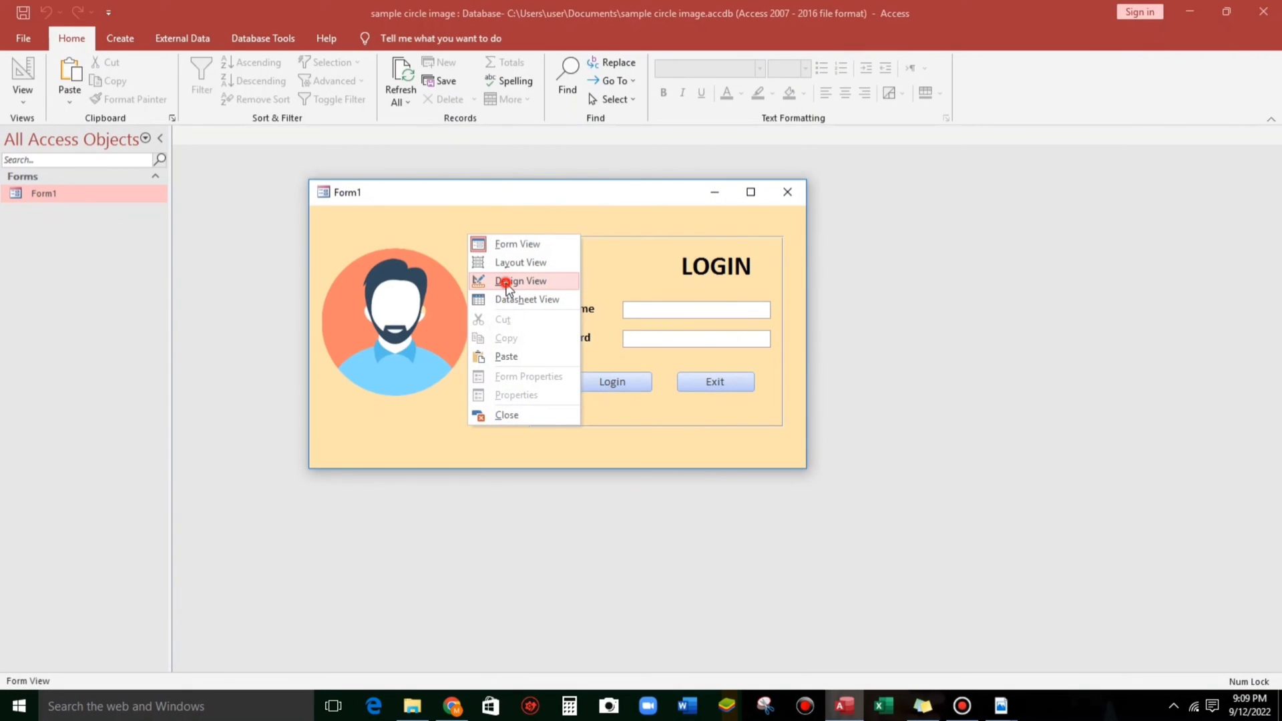
click(508, 291)
- Enlarge the Detail section and draw a command button, cancelling its wizard
click(364, 405)
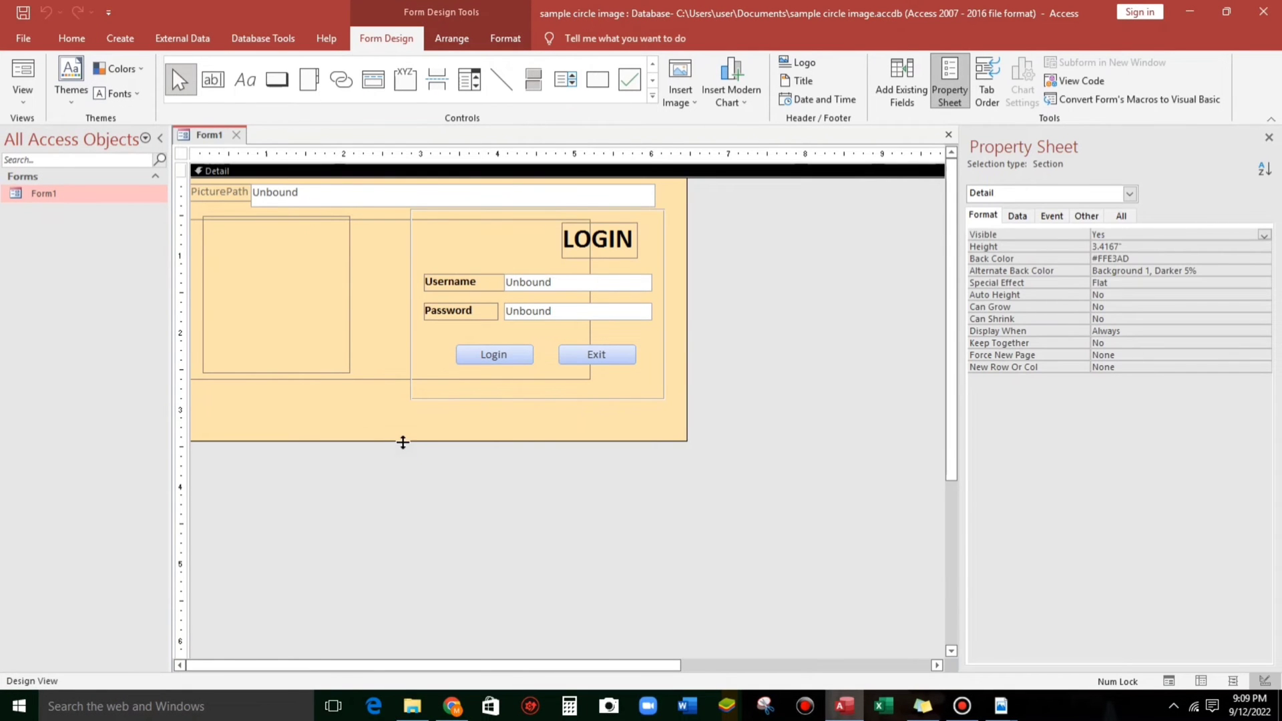
drag(404, 442, 450, 601)
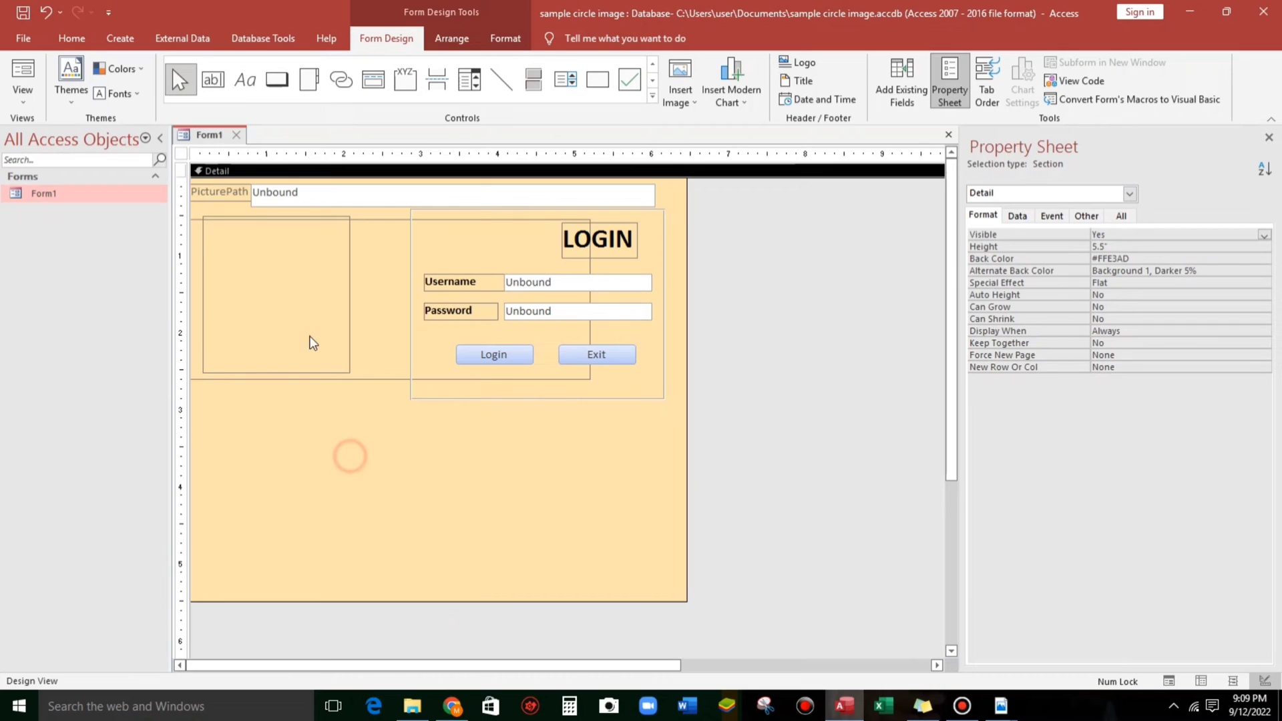
click(283, 80)
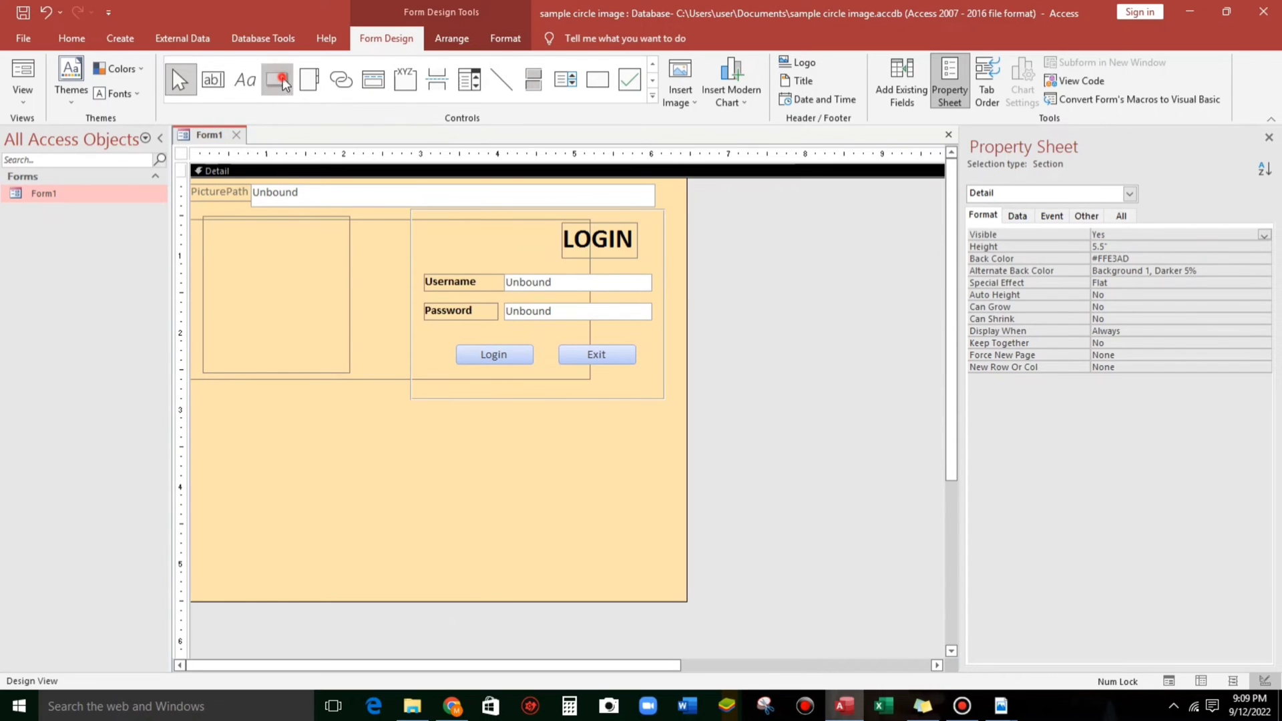
mouse_move(238, 430)
mouse_down()
mouse_move(391, 558)
mouse_move(386, 573)
mouse_up()
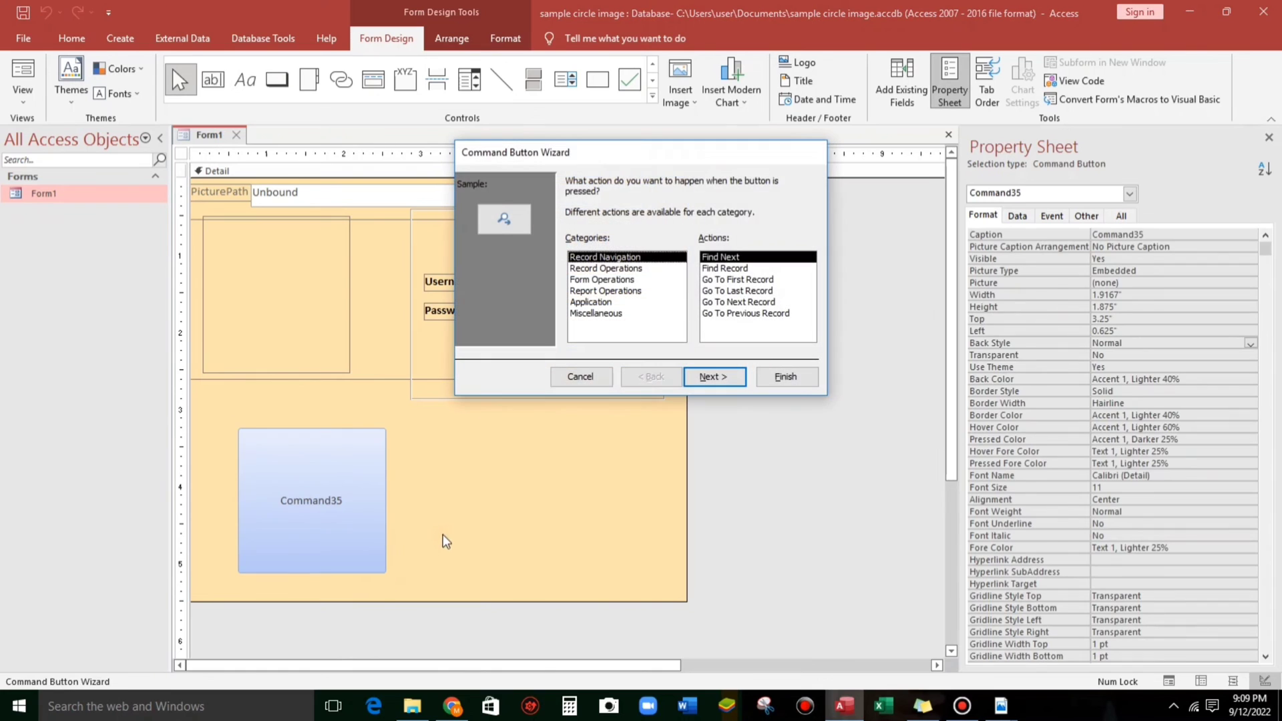
key(Escape)
click(404, 496)
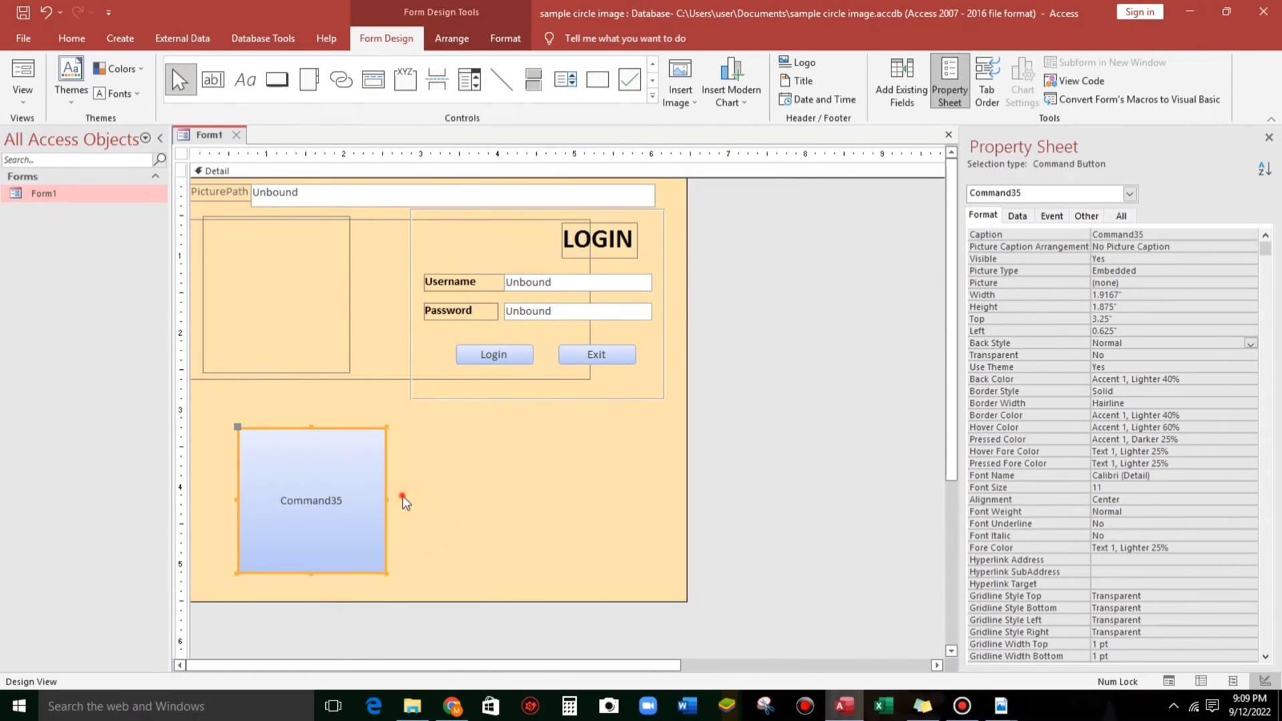
- Delete the button's Command35 caption so it is blank, then reselect it
click(263, 500)
drag(276, 501, 408, 499)
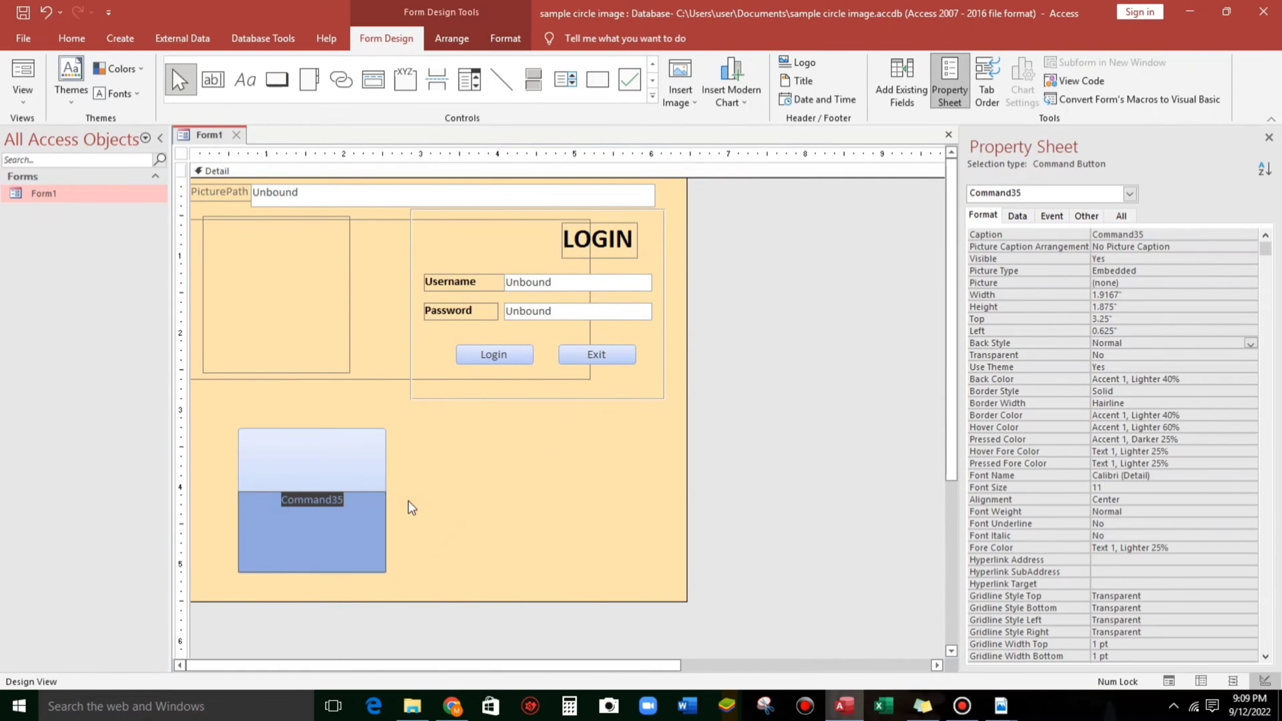
key(Delete)
click(452, 497)
click(354, 503)
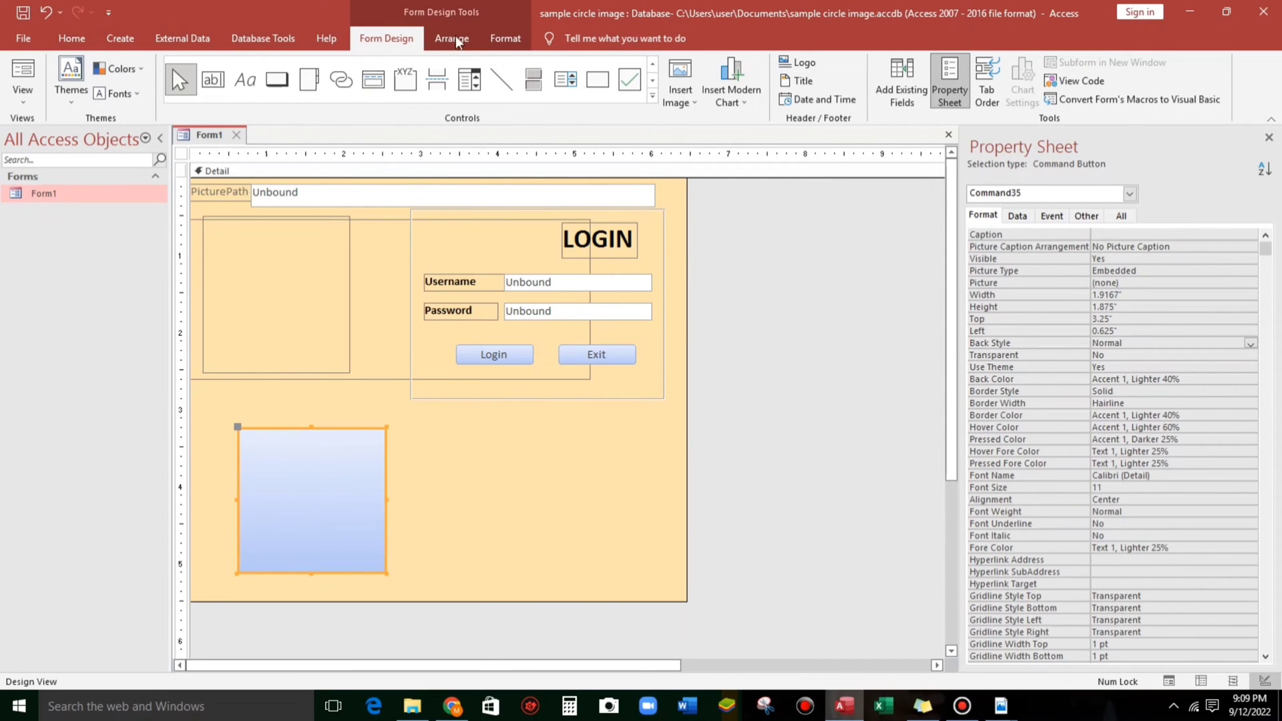
- Change the command button's shape to an oval
click(505, 39)
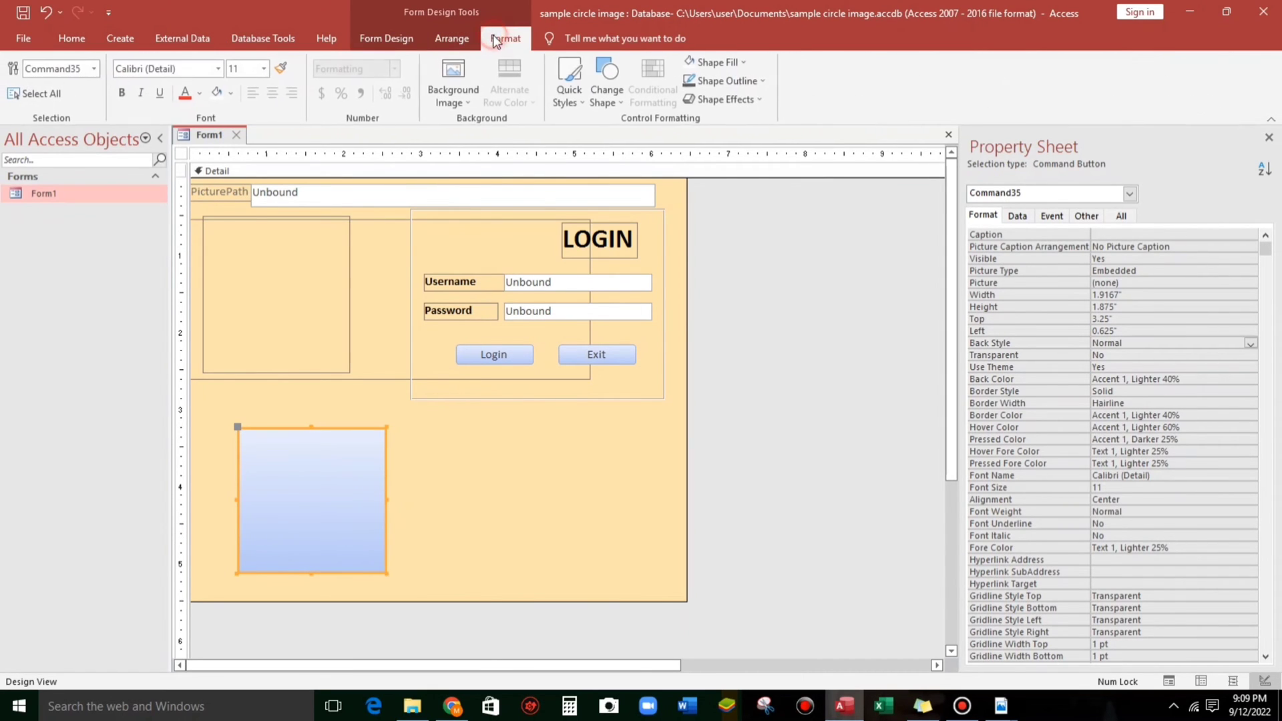
click(610, 101)
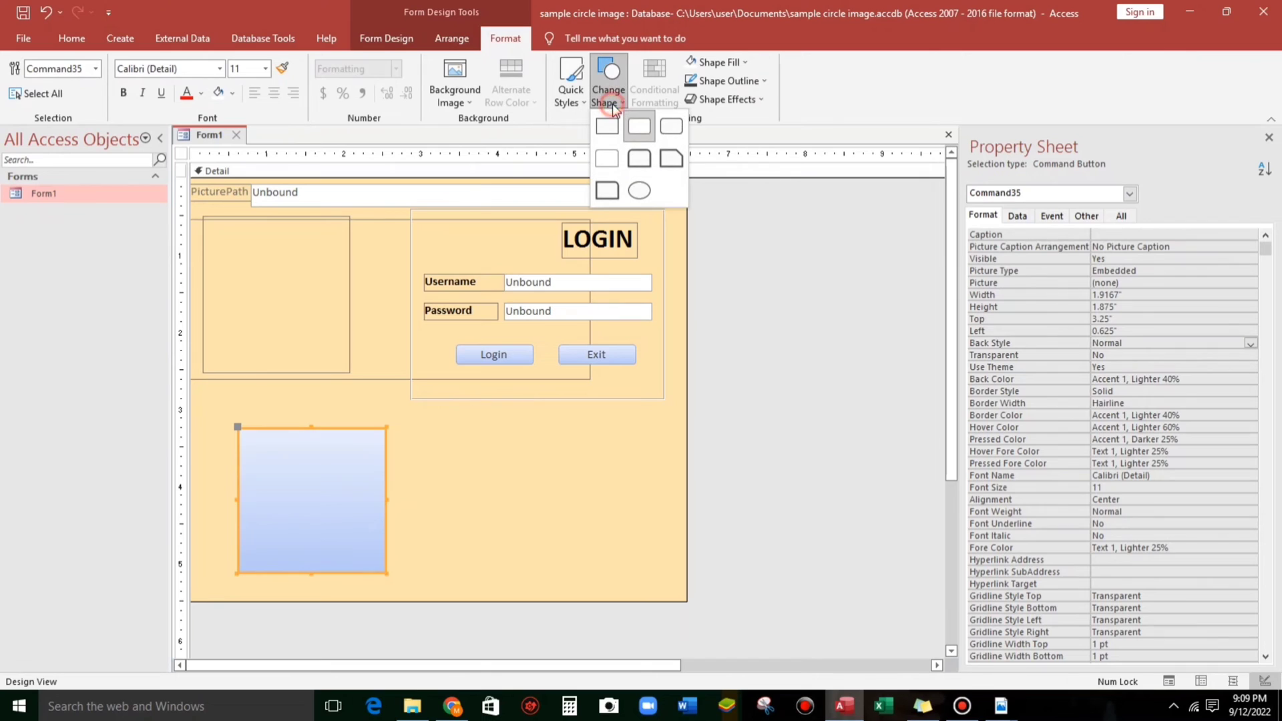
click(639, 191)
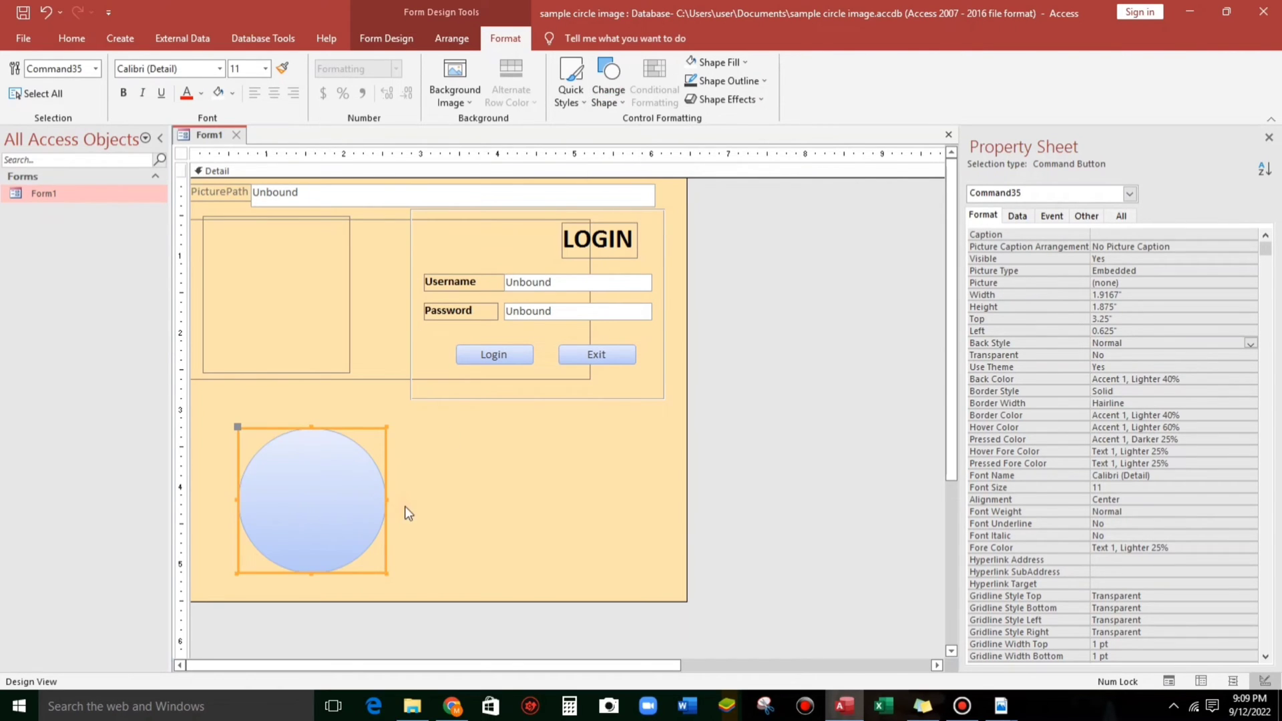
click(416, 503)
click(326, 507)
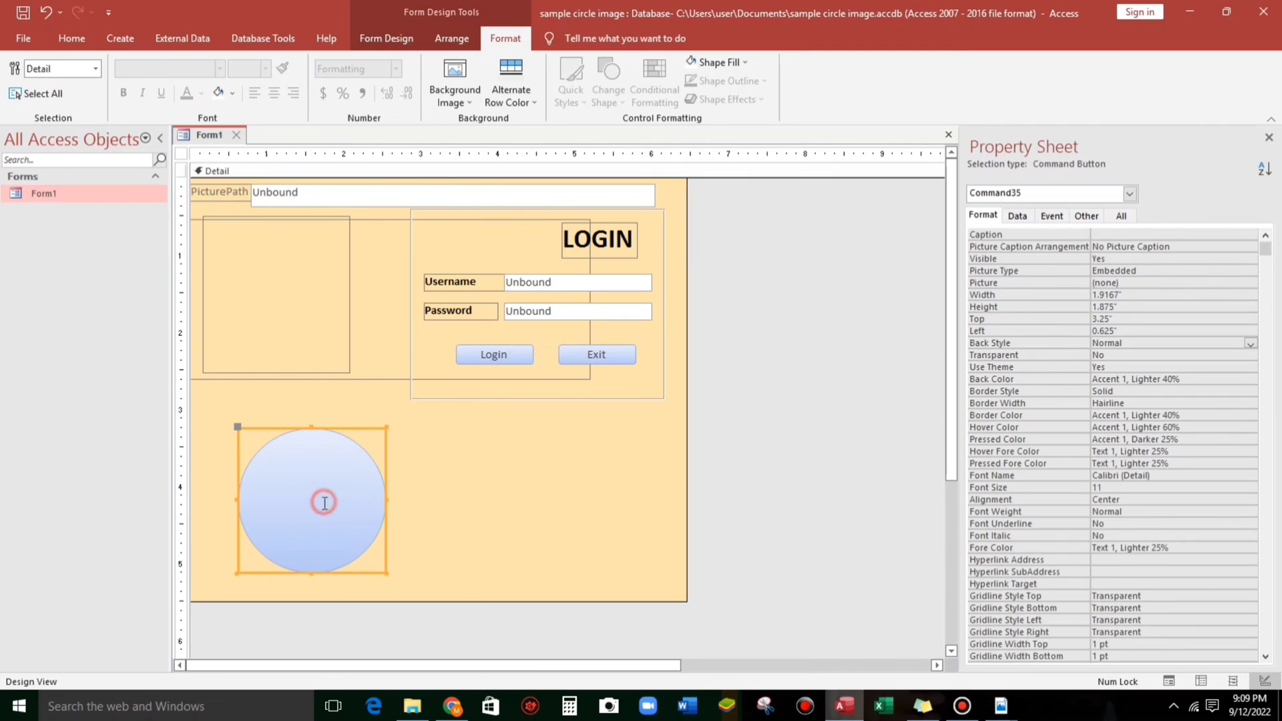
- Fill the oval button with white and check its appearance
click(72, 39)
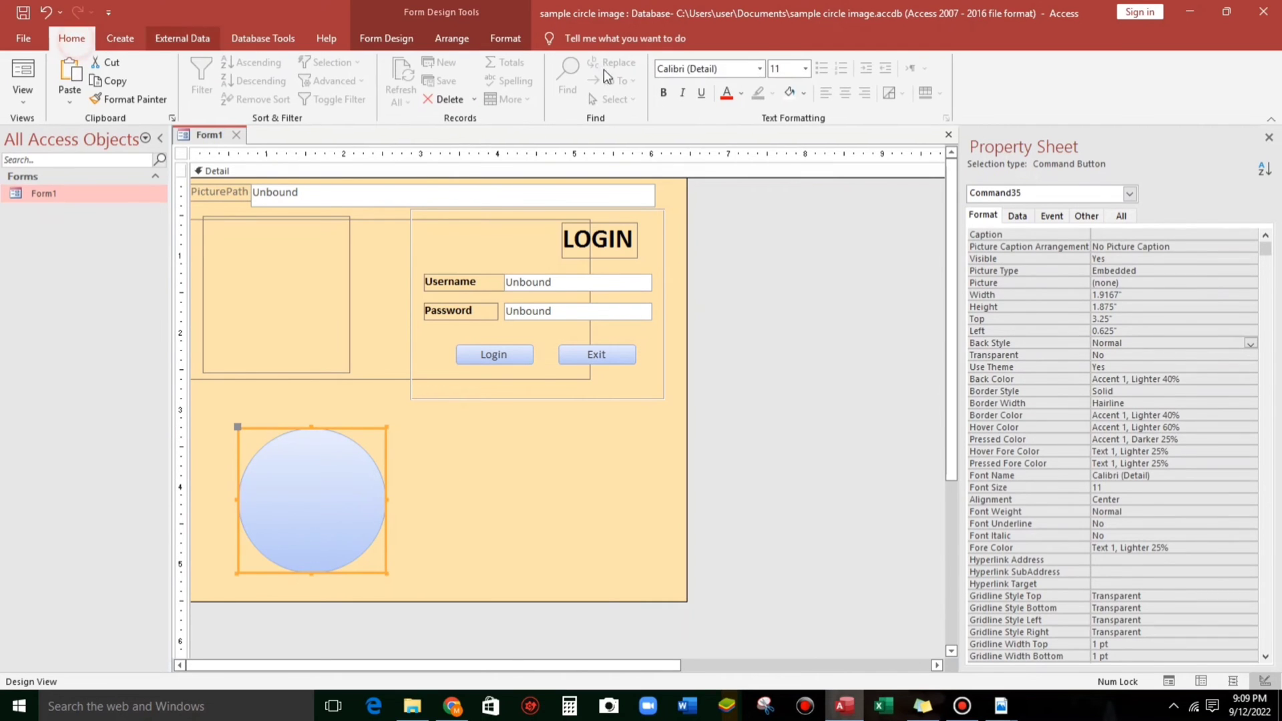
click(789, 92)
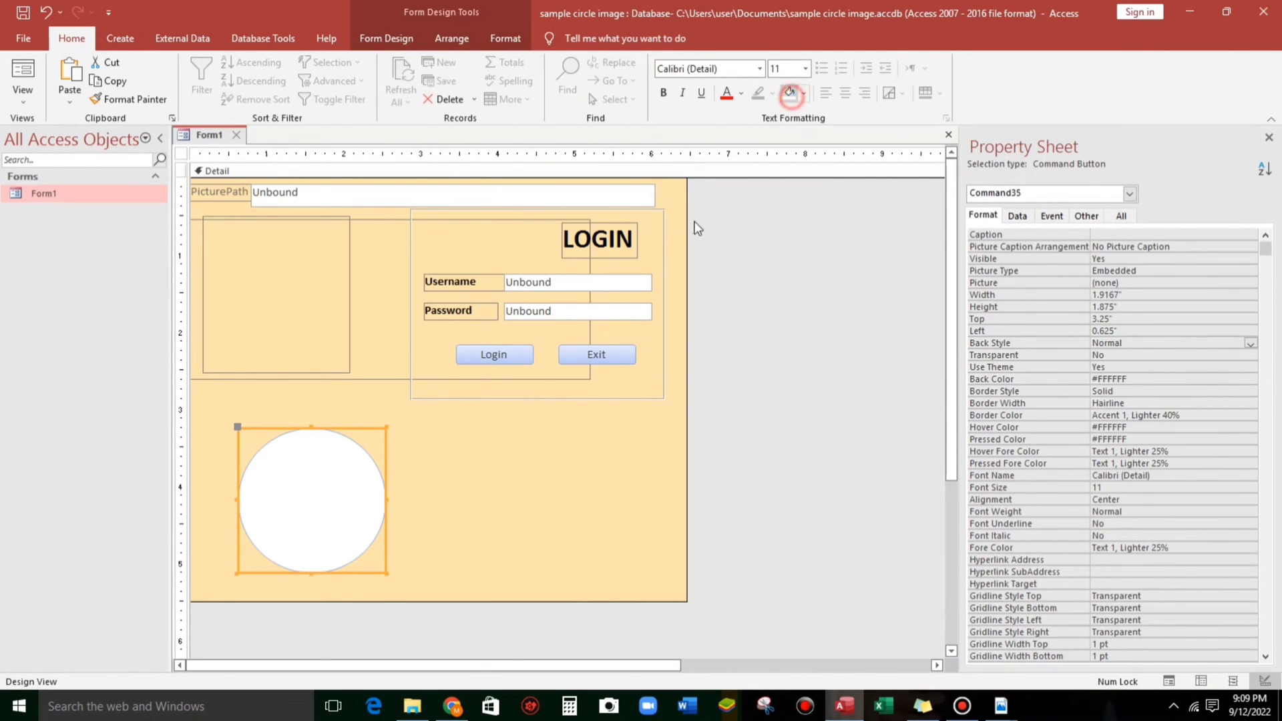
click(492, 536)
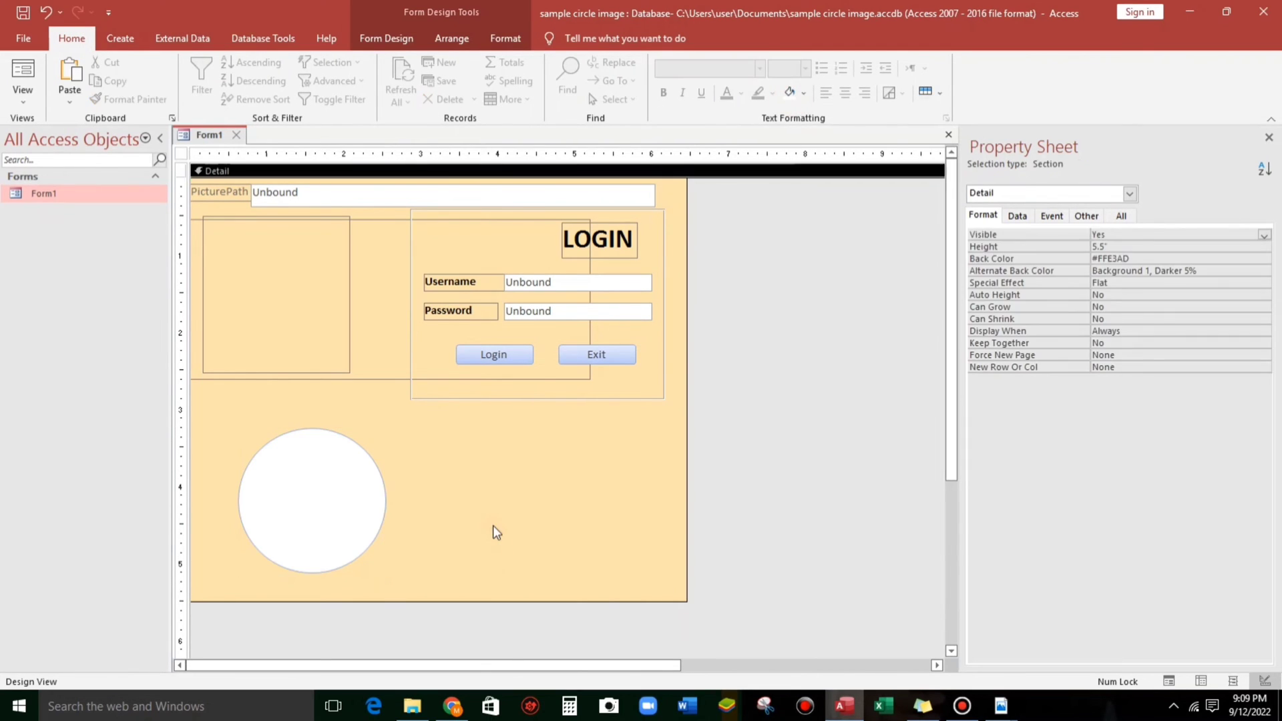
click(350, 506)
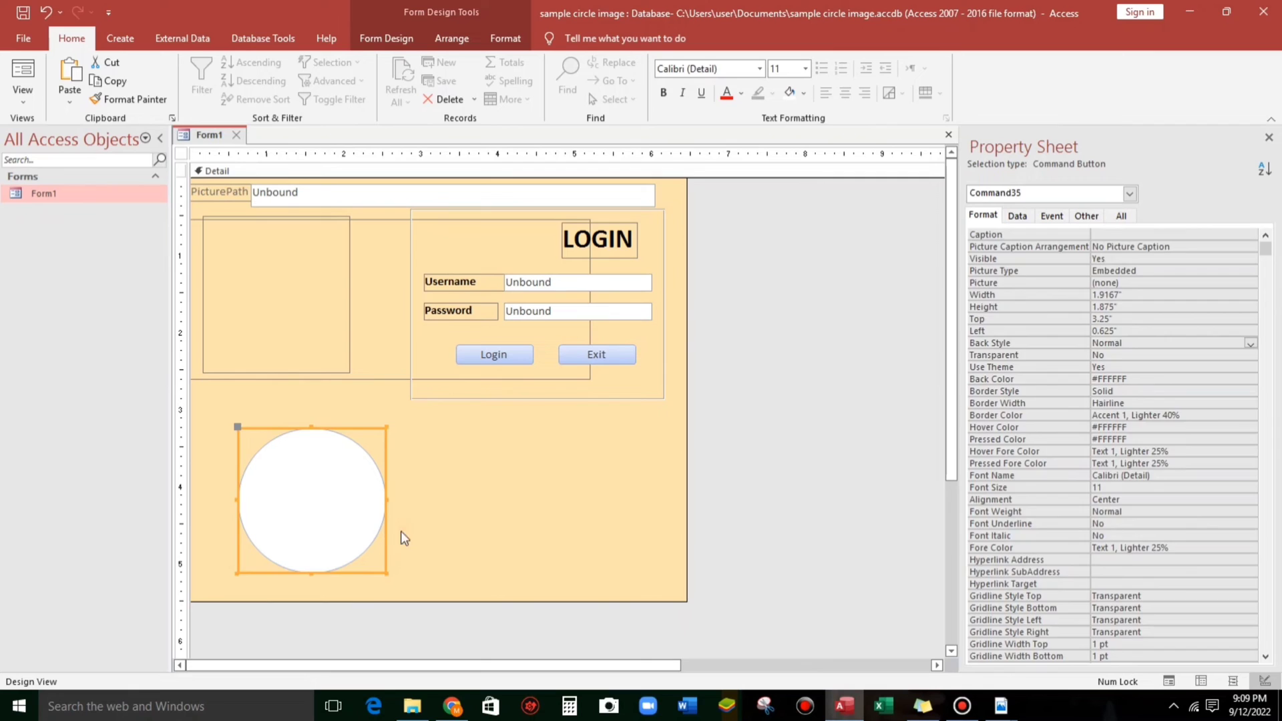
click(453, 503)
click(362, 503)
- Show the circle button's Event properties in the Property Sheet
click(353, 201)
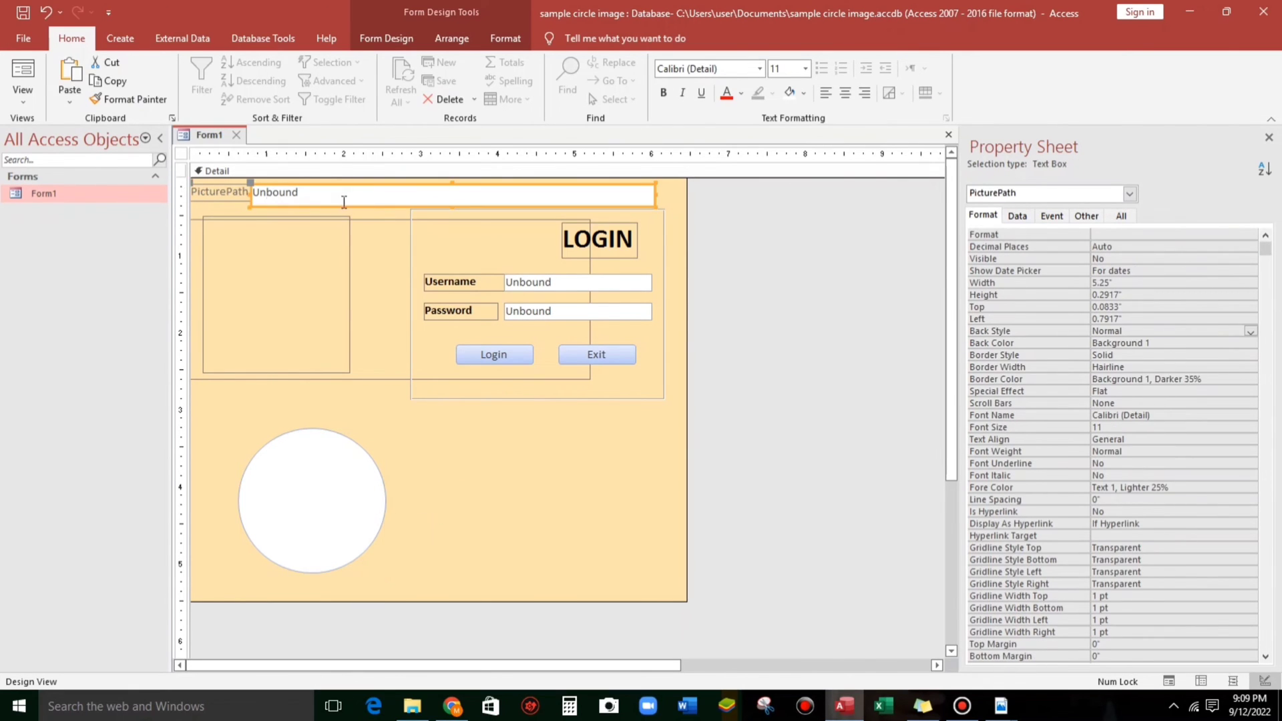
click(359, 509)
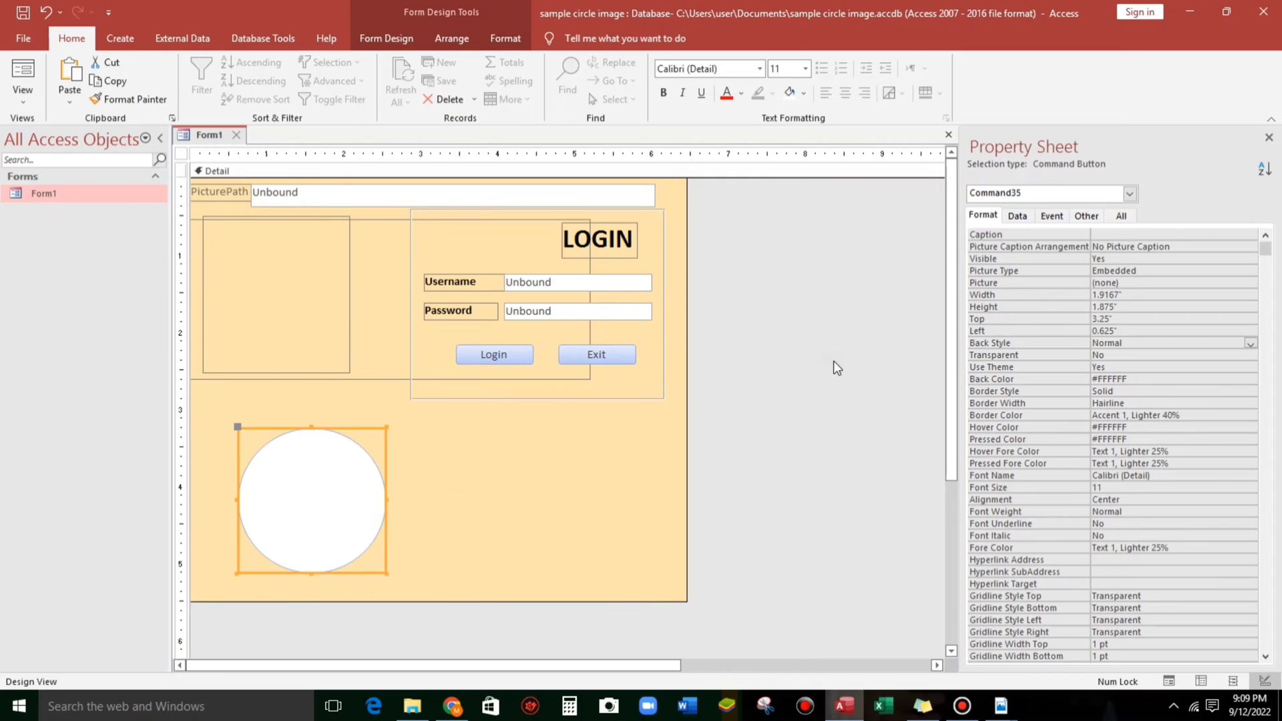
click(1052, 215)
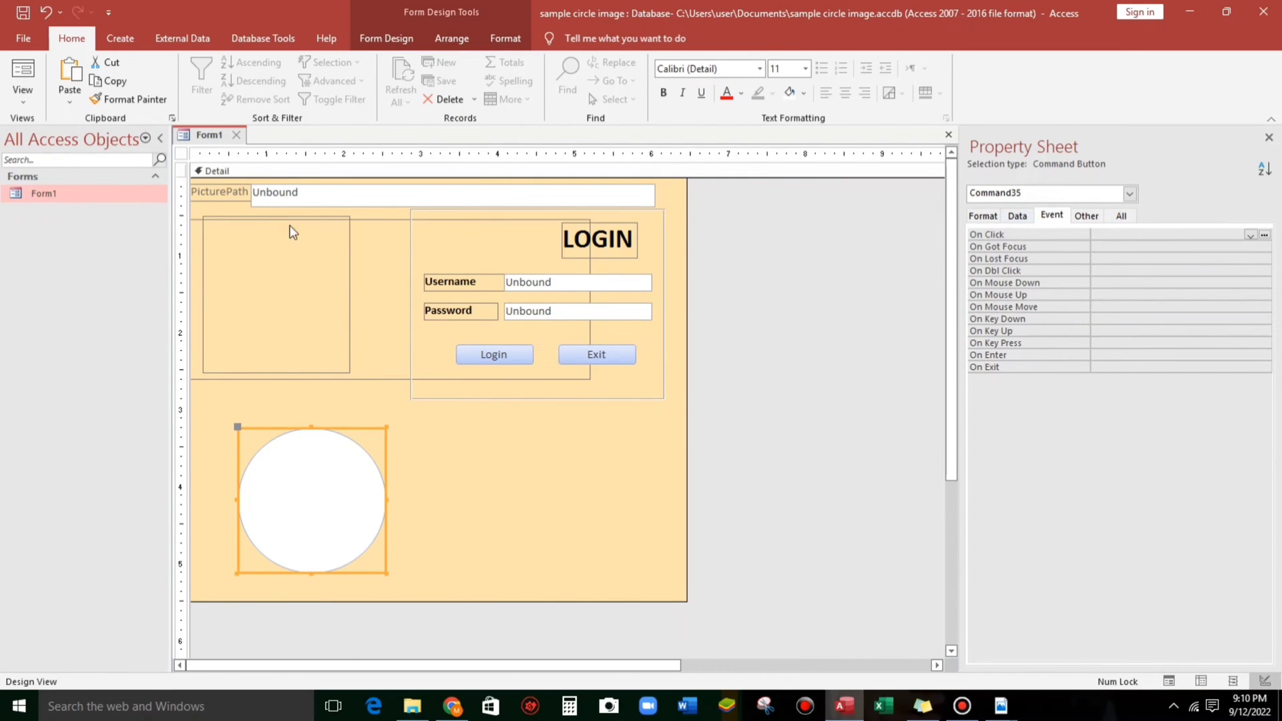
- Create a VBA Form_Load procedure through the form's On Load Code Builder
click(179, 150)
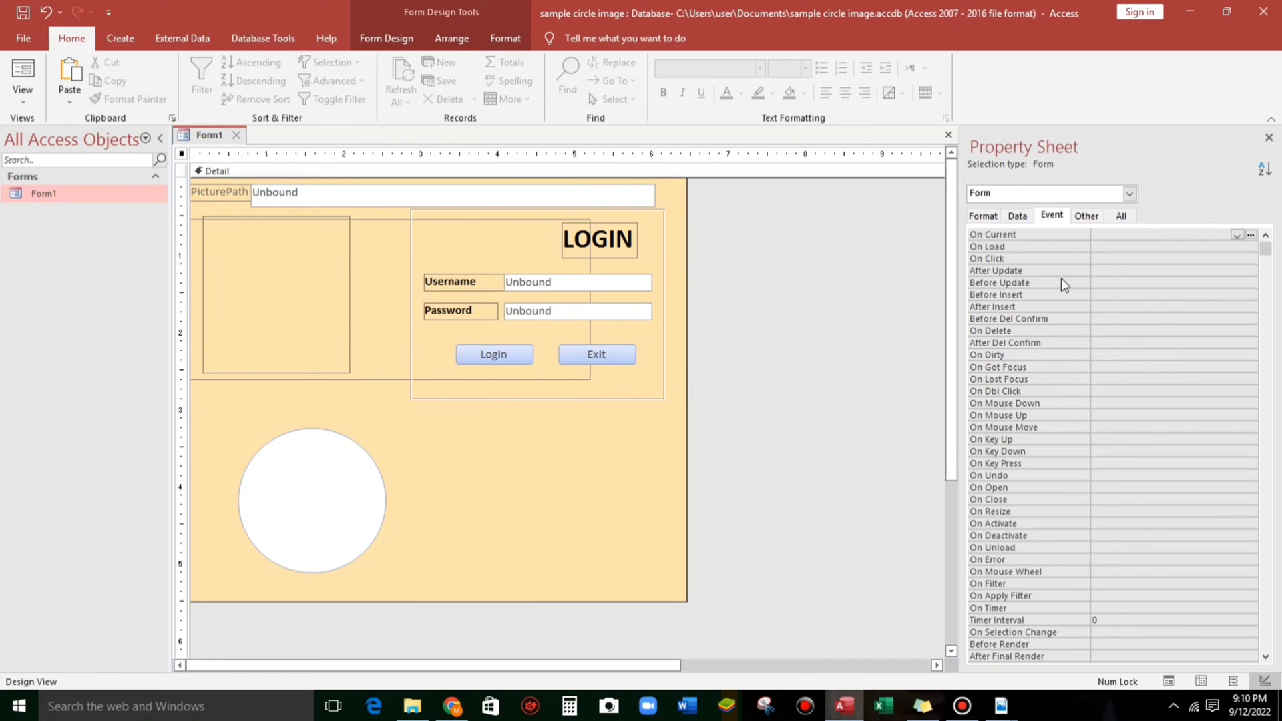
click(1124, 248)
click(1250, 247)
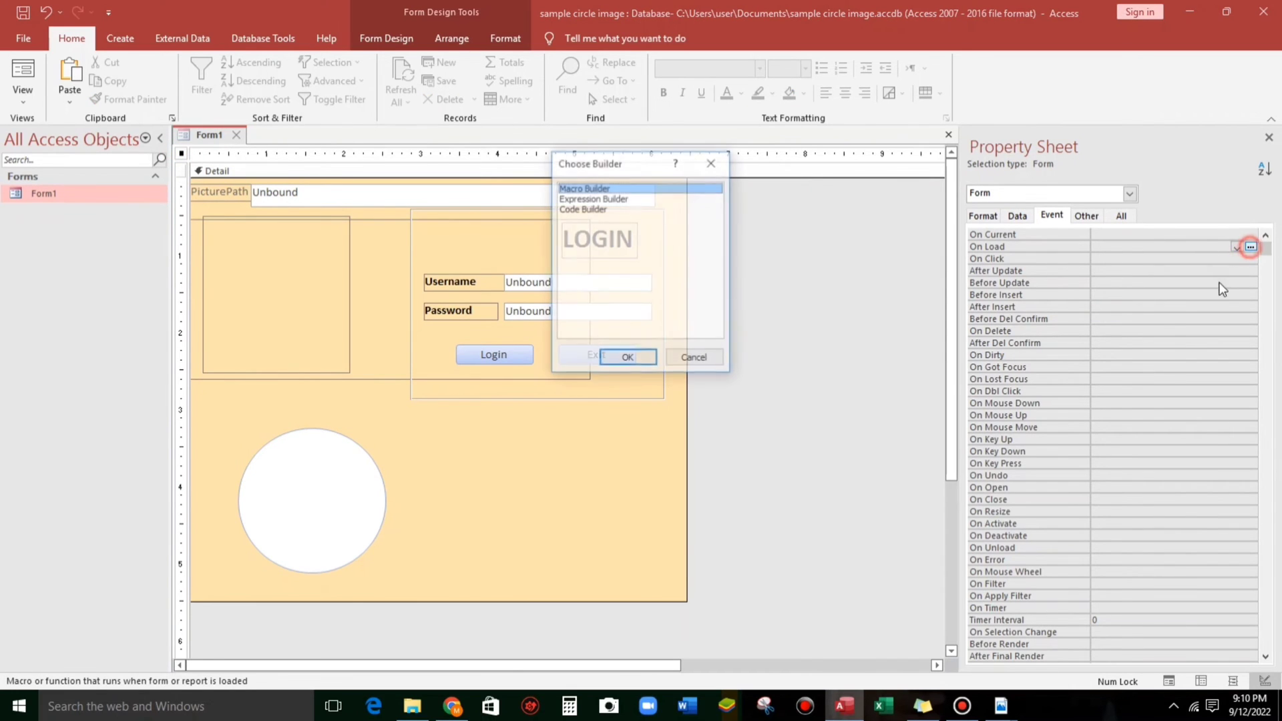
click(587, 208)
click(627, 359)
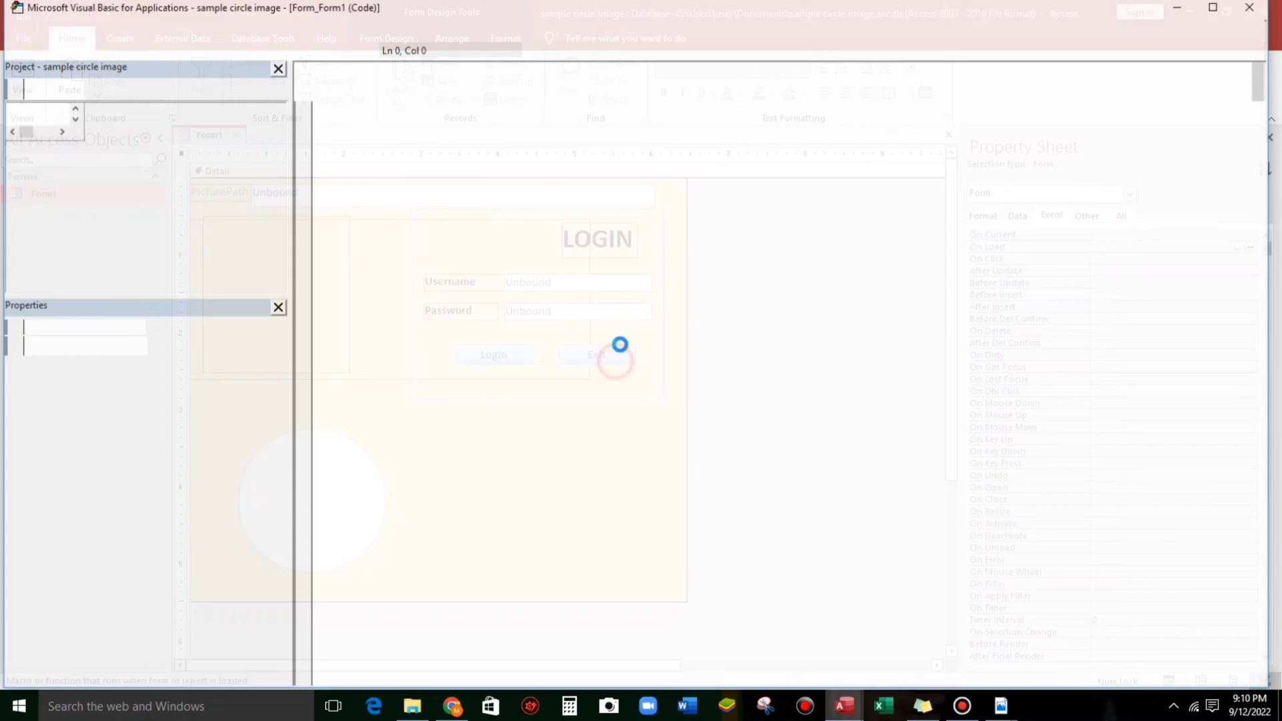
- Check the button's name and write Me.Command35.Picture in Form_Load
key(alt+F11)
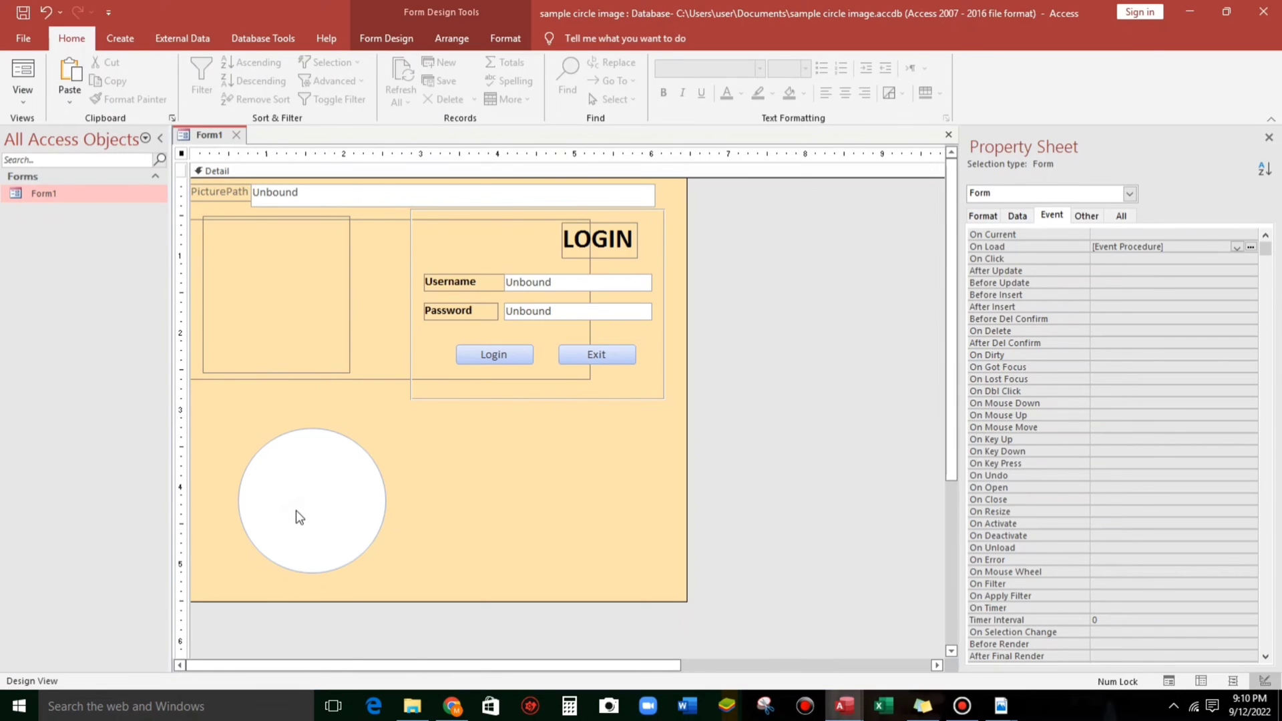
click(295, 509)
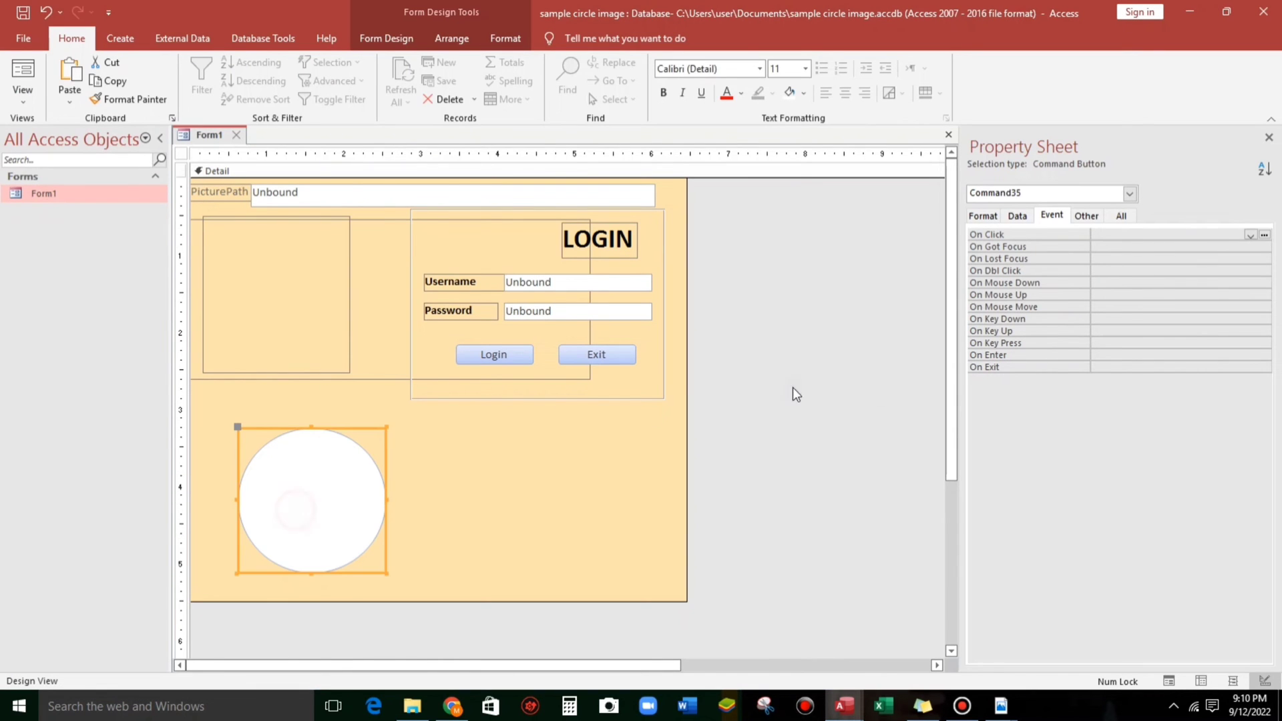
click(1089, 217)
click(1149, 234)
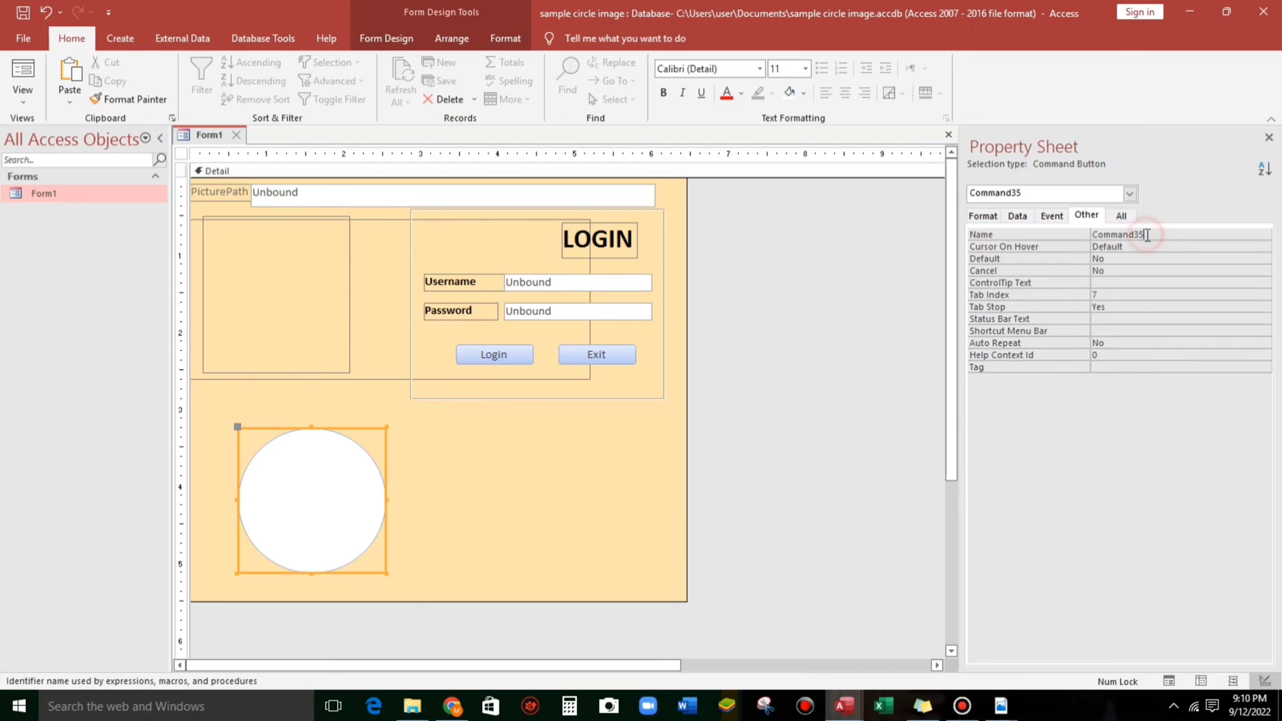
key(alt+F11)
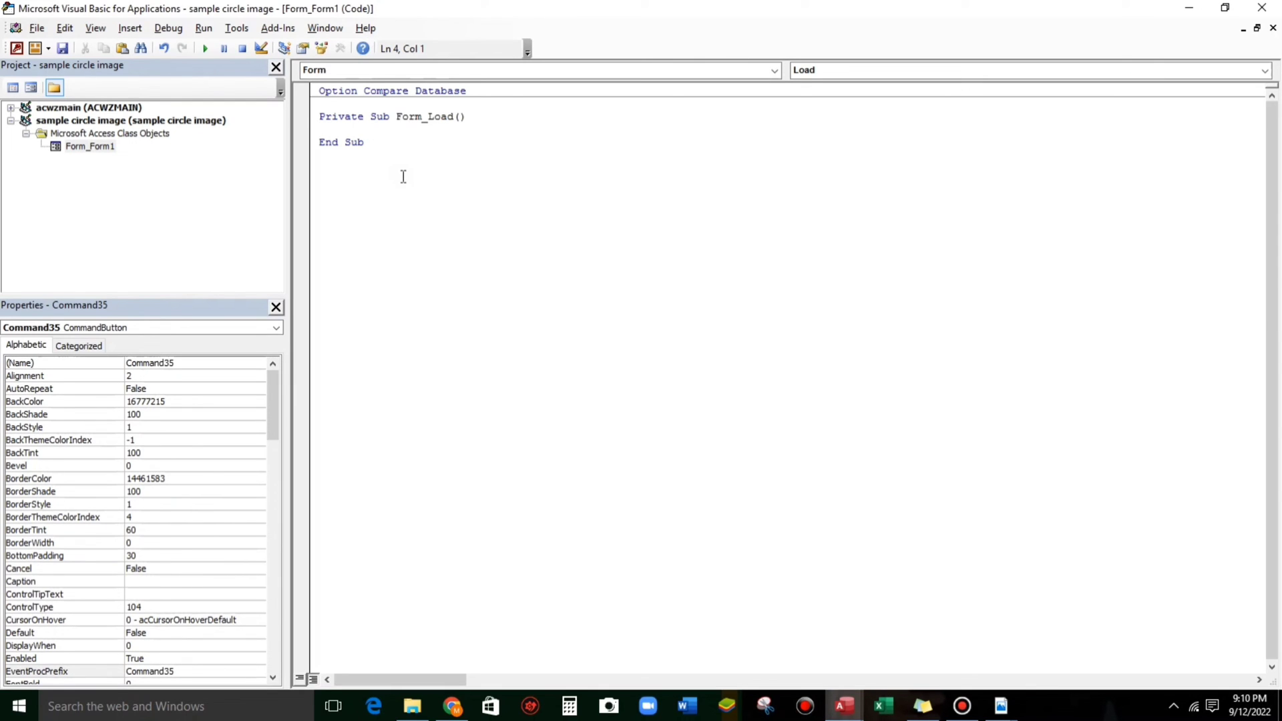
text(me.co)
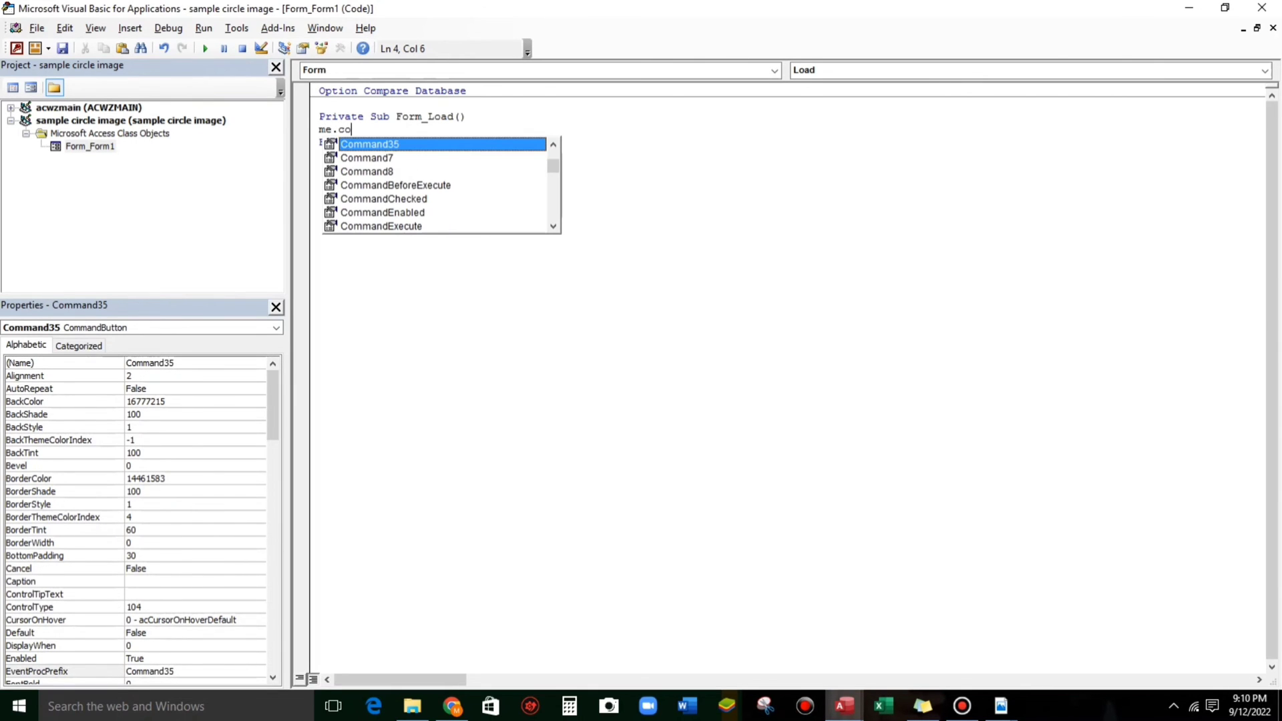
key(Tab)
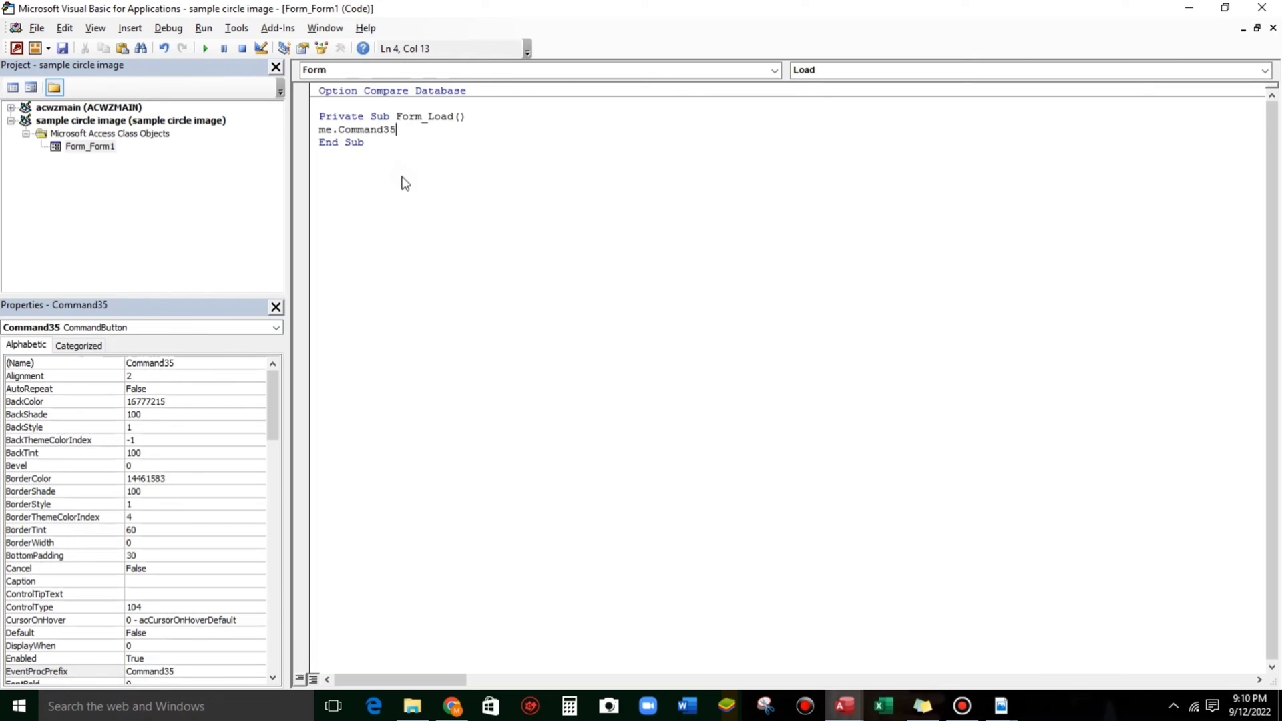
text(.pi)
key(Tab)
- Finish the line with Me.PicturePath.Value and add a line for On Error Resume Next
key(alt+F11)
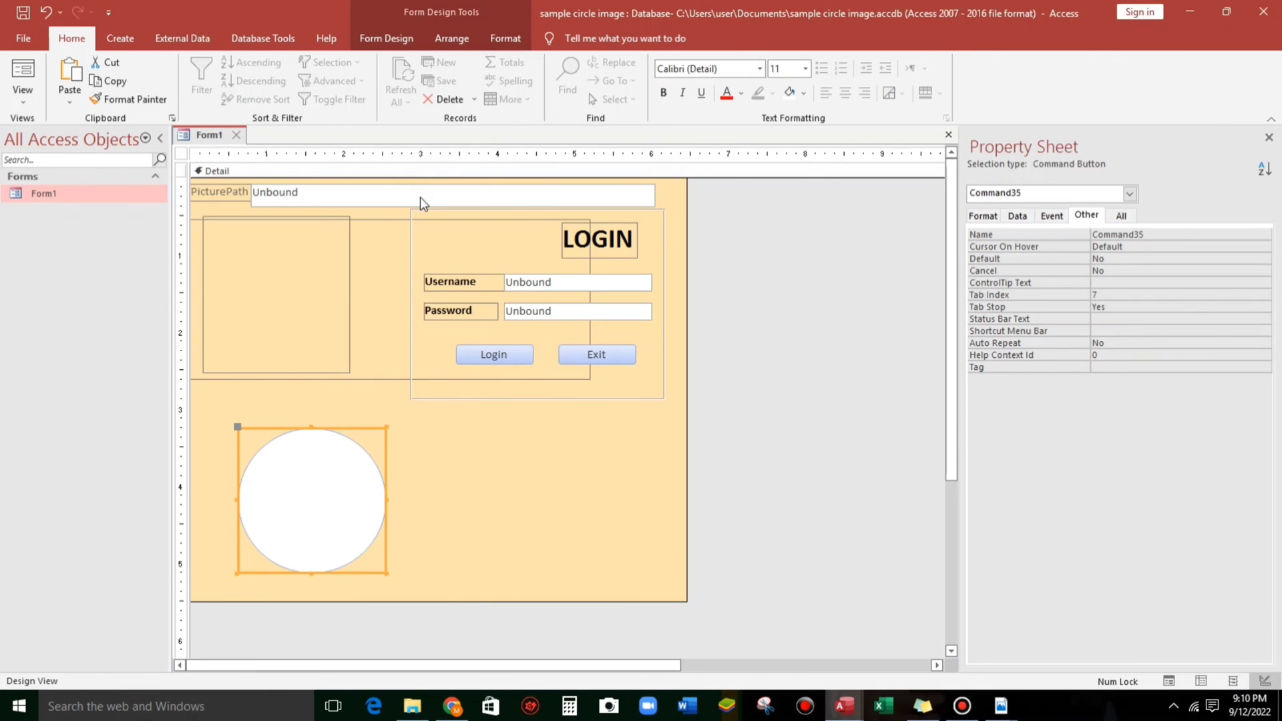
click(419, 198)
key(alt+F11)
text(me.Command35.Picture = m)
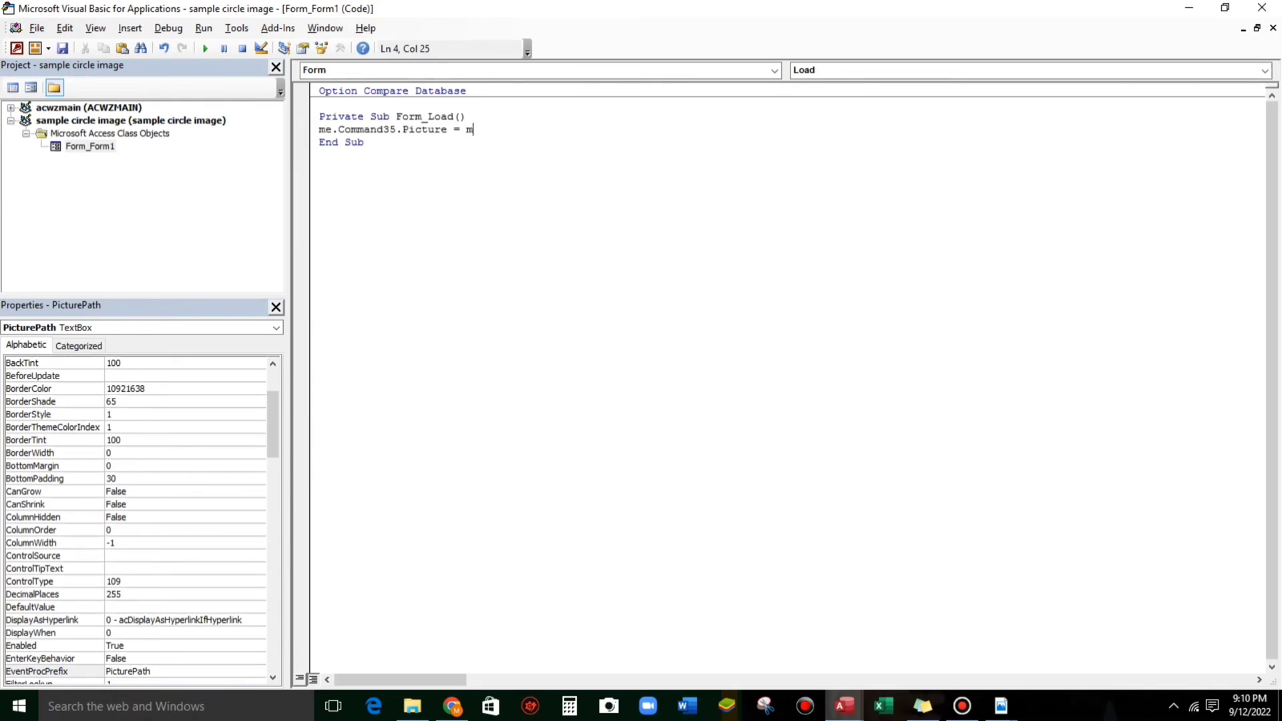
text(e.pi)
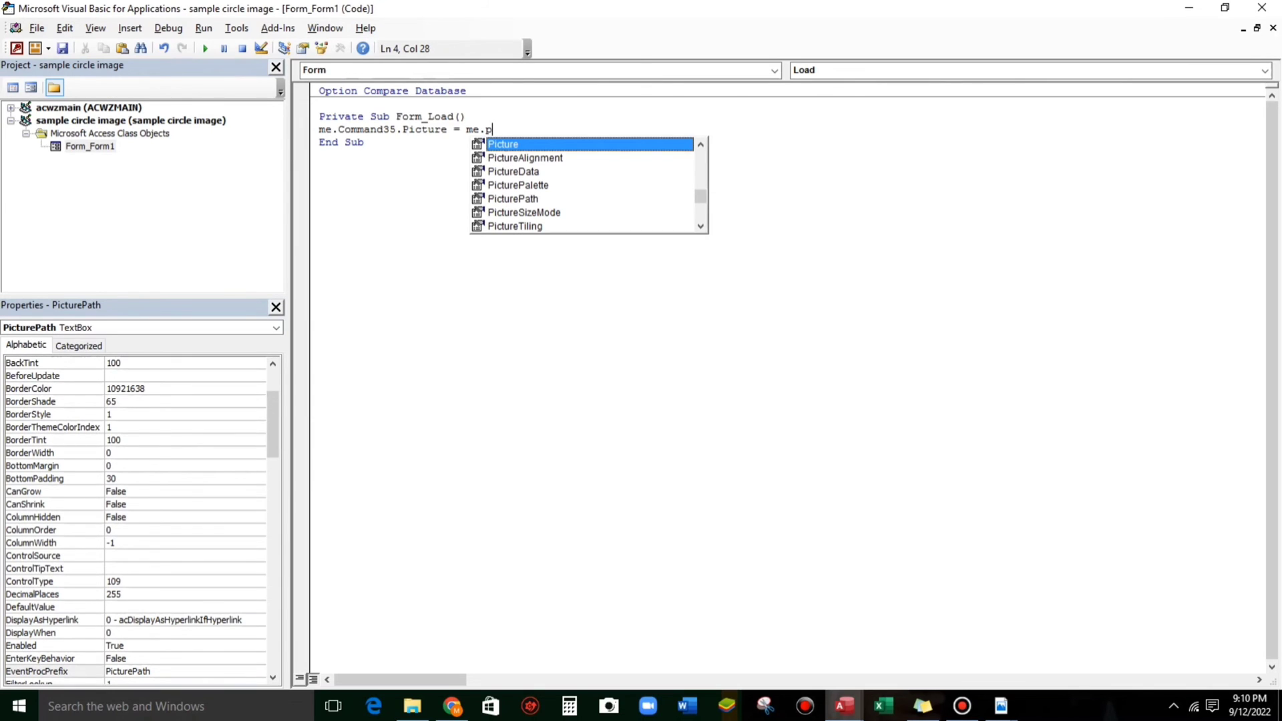
text(c)
key(Down)
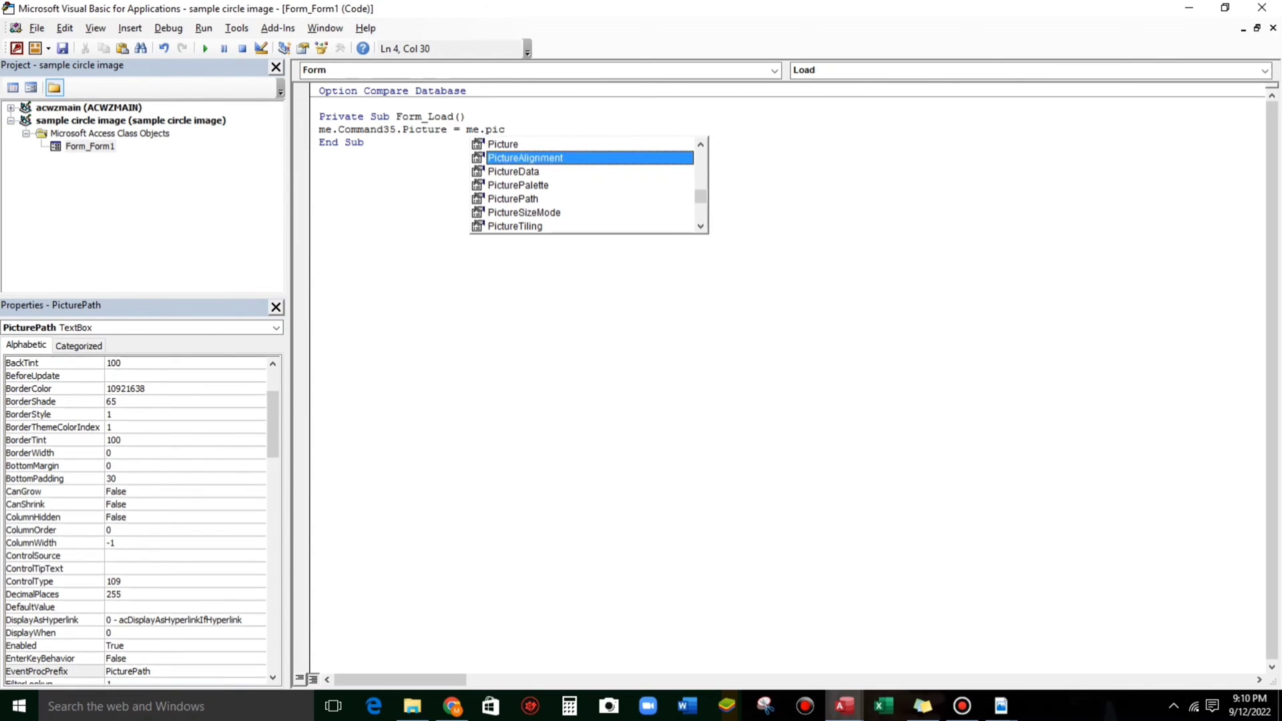
key(Down)
key(Down)
key(Down)
key(Tab)
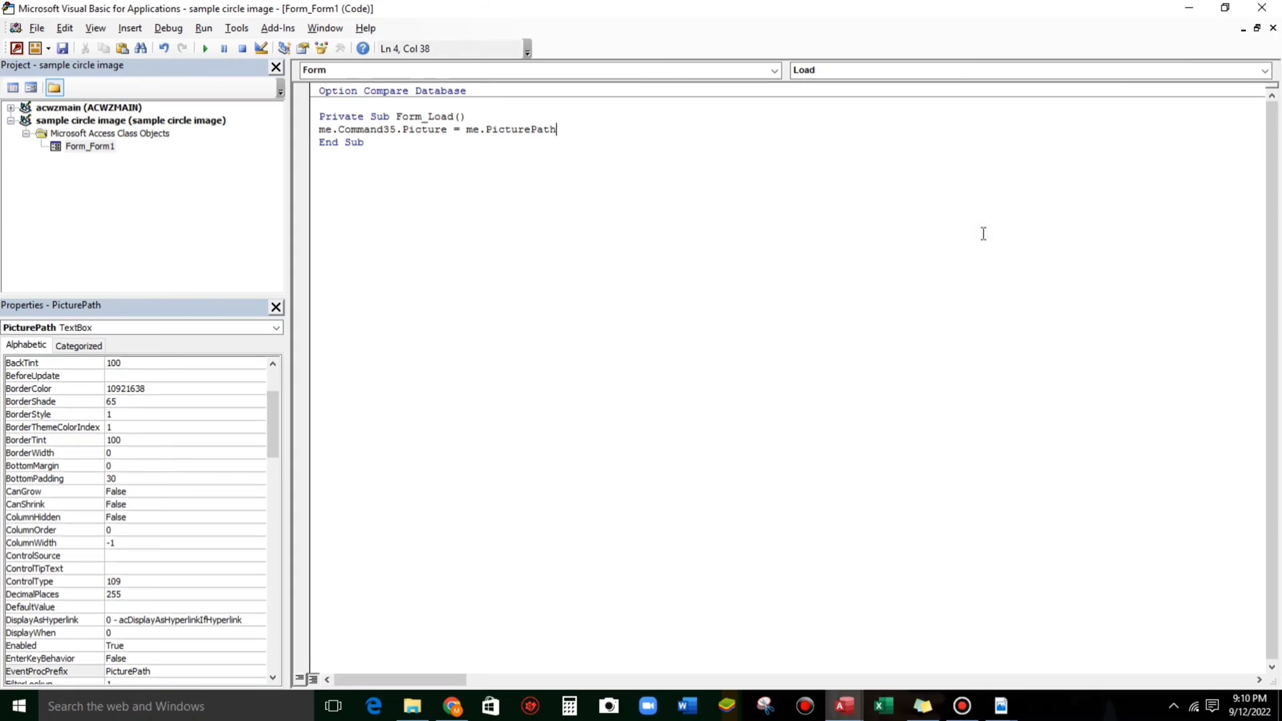
text(.val)
key(Down)
key(Down)
key(Tab)
click(524, 264)
key(Return)
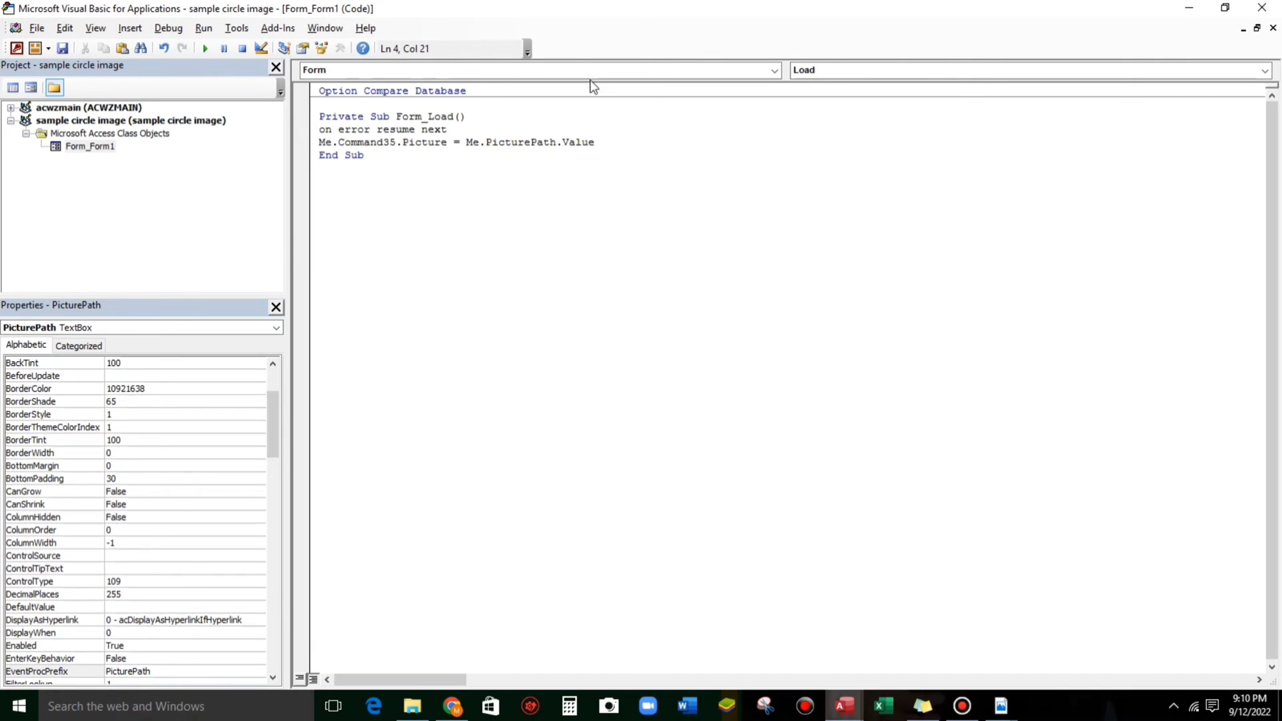
click(1261, 9)
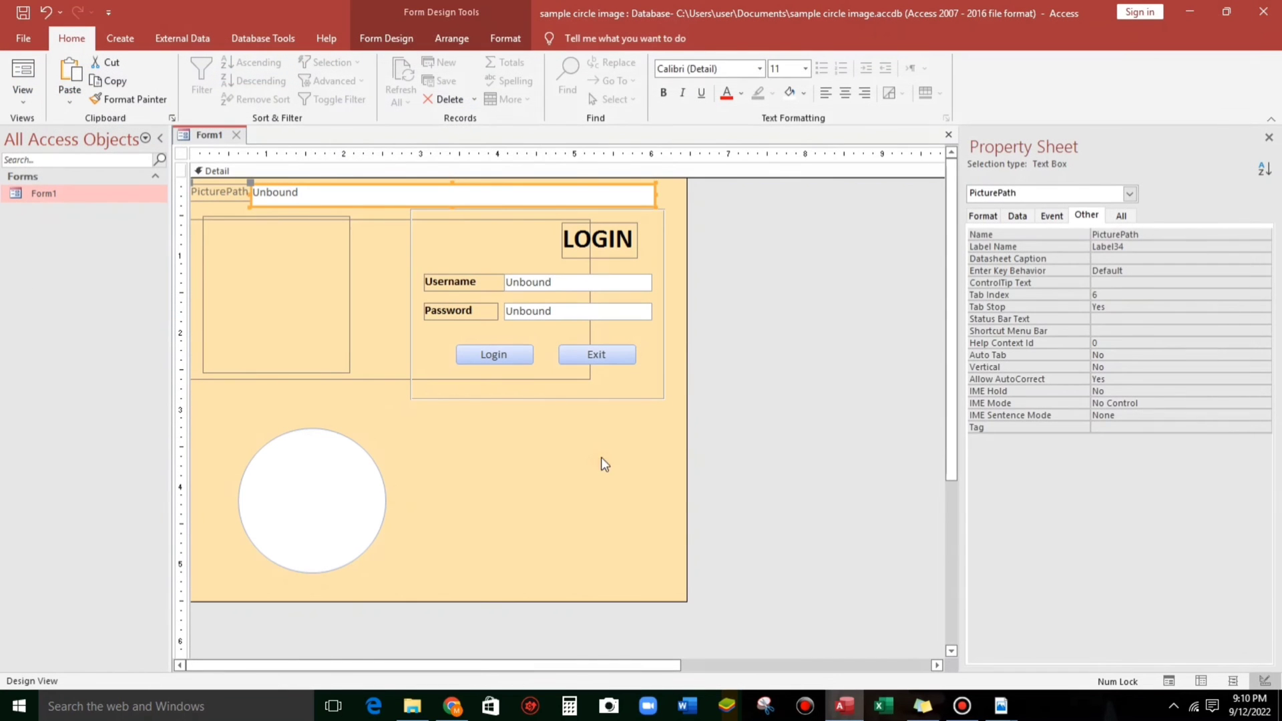
click(807, 463)
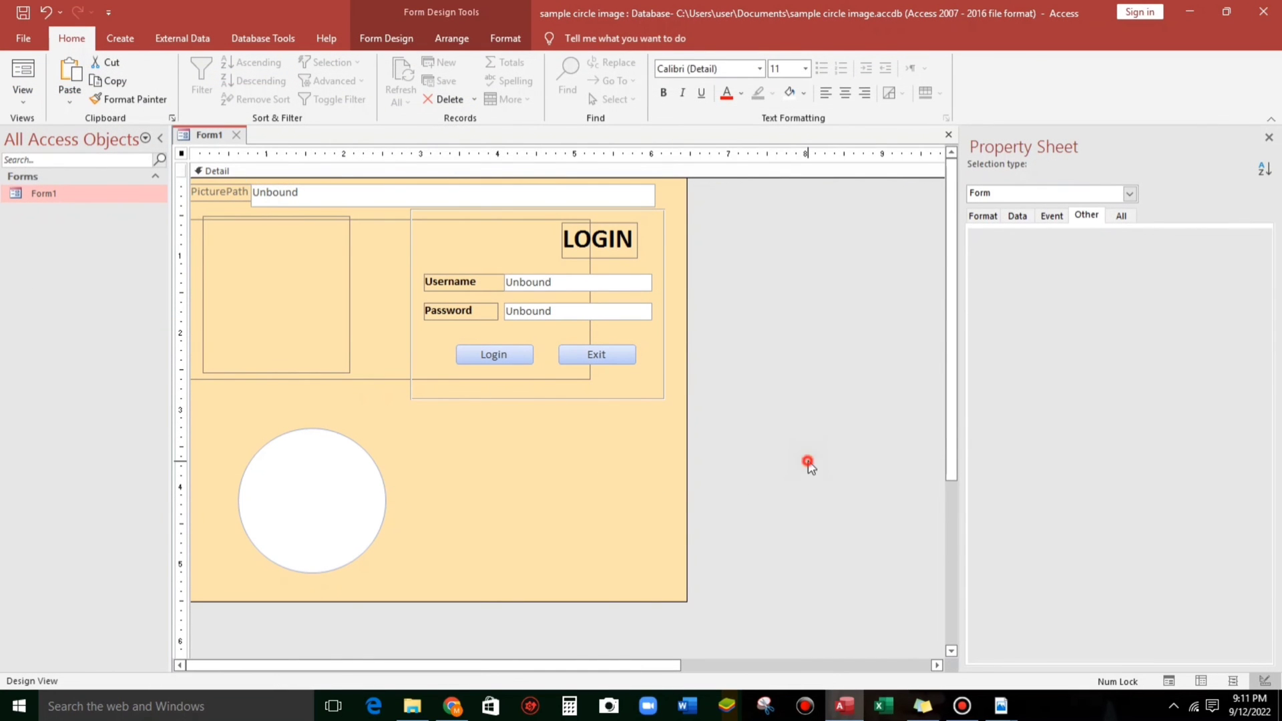
click(22, 71)
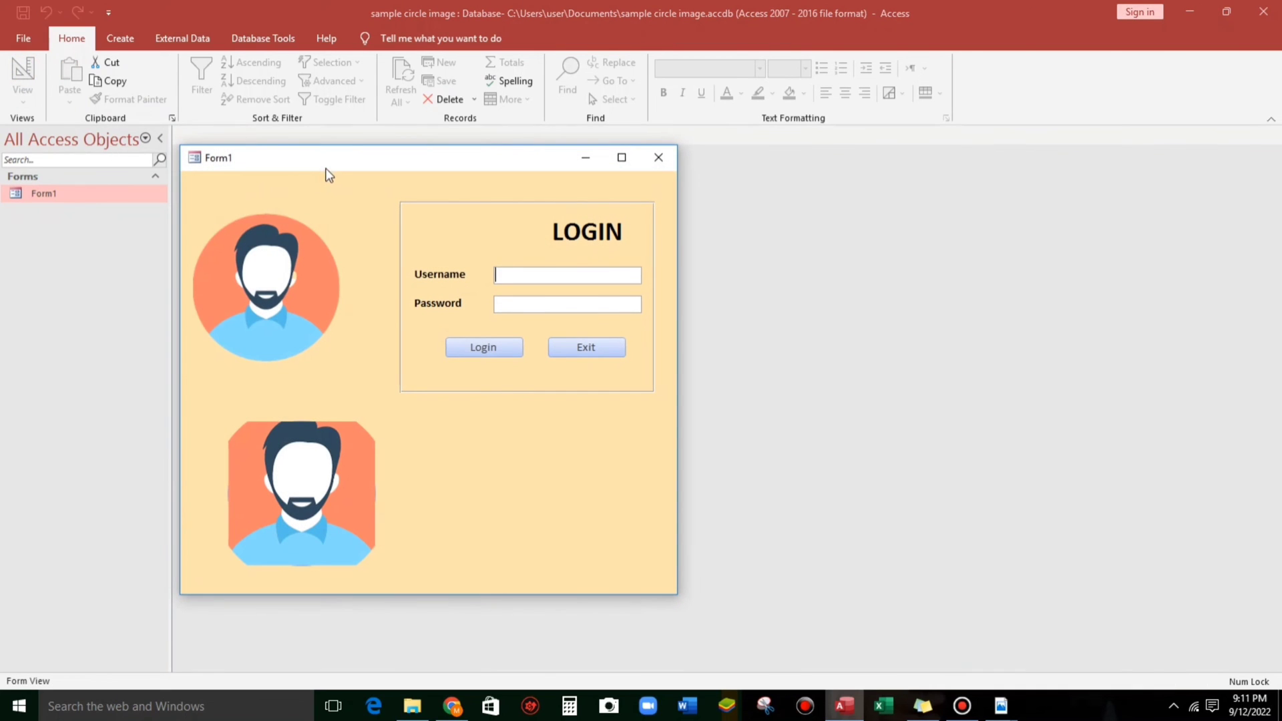
drag(326, 175, 432, 138)
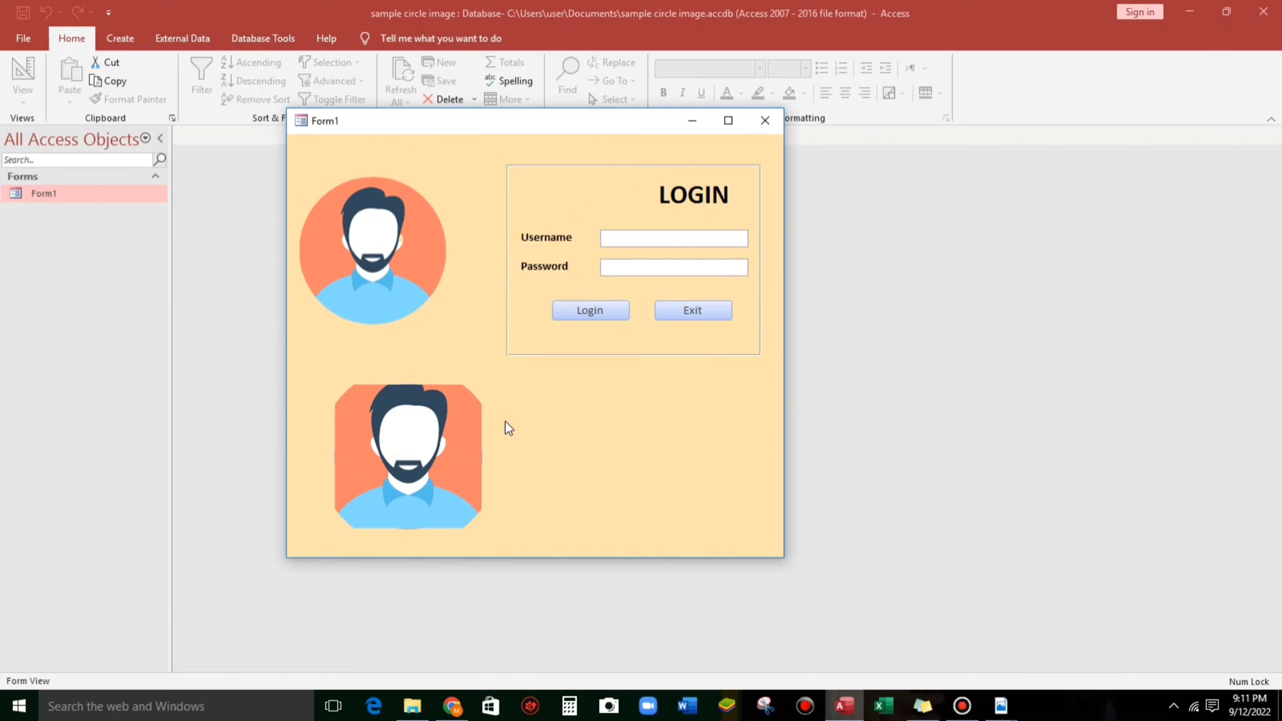
right_click(561, 397)
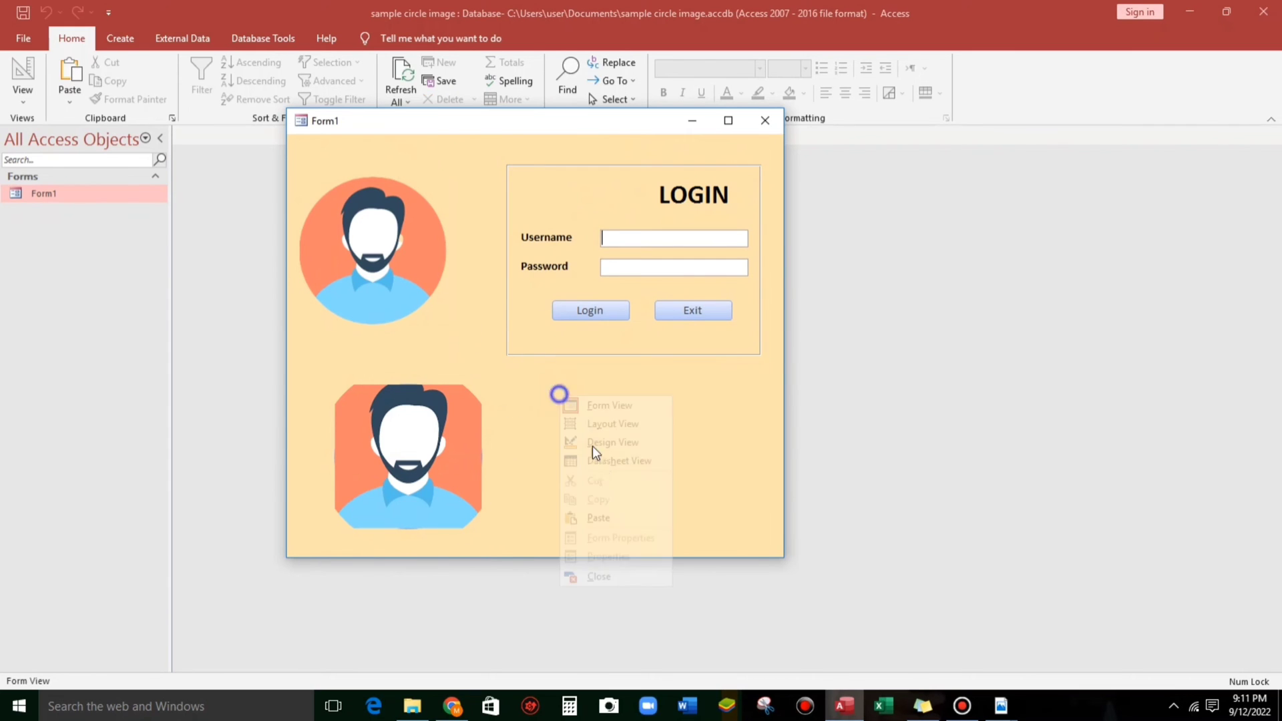
click(605, 444)
- Set PicturePath's Visible to Yes, then open Form View and select the stored path
click(461, 202)
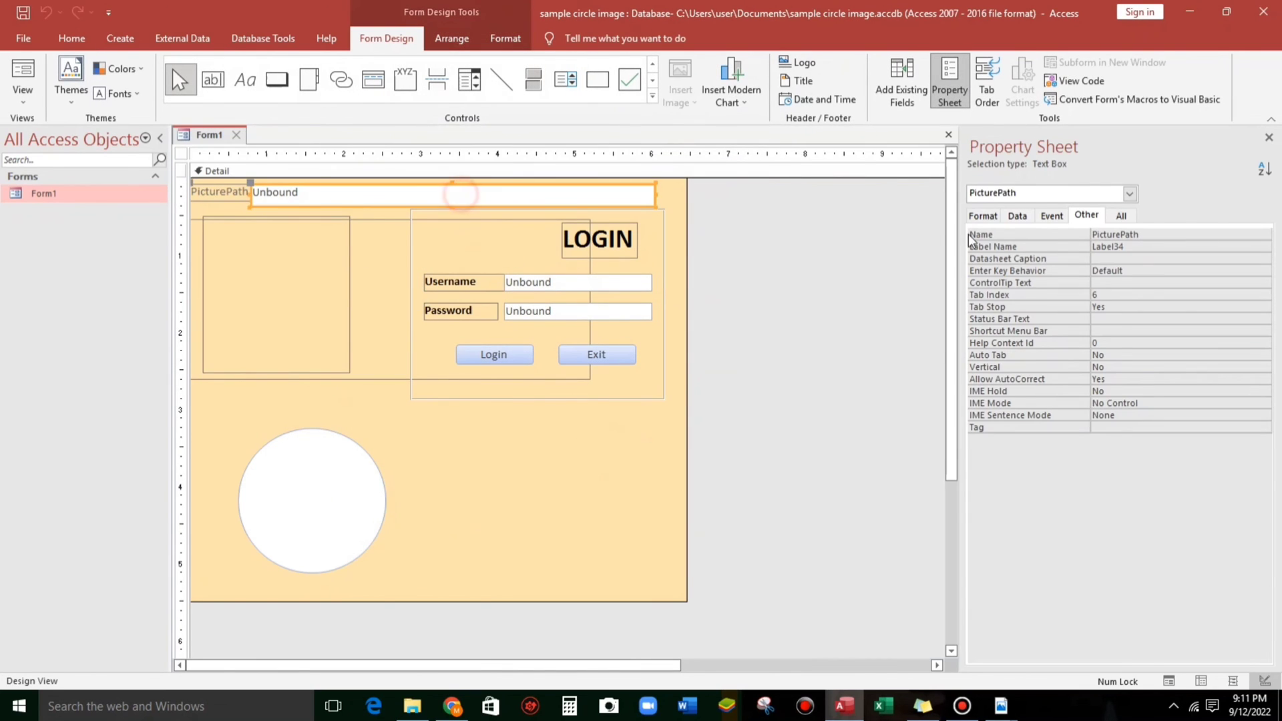
click(983, 216)
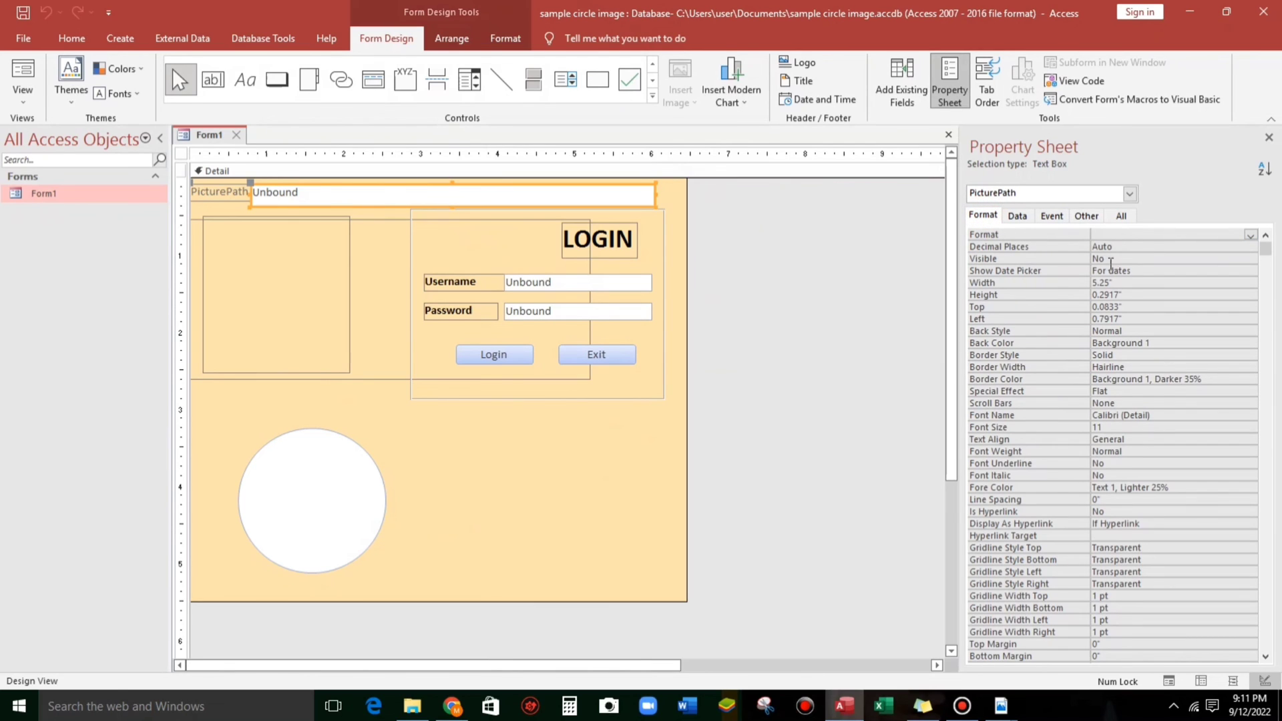
click(1056, 259)
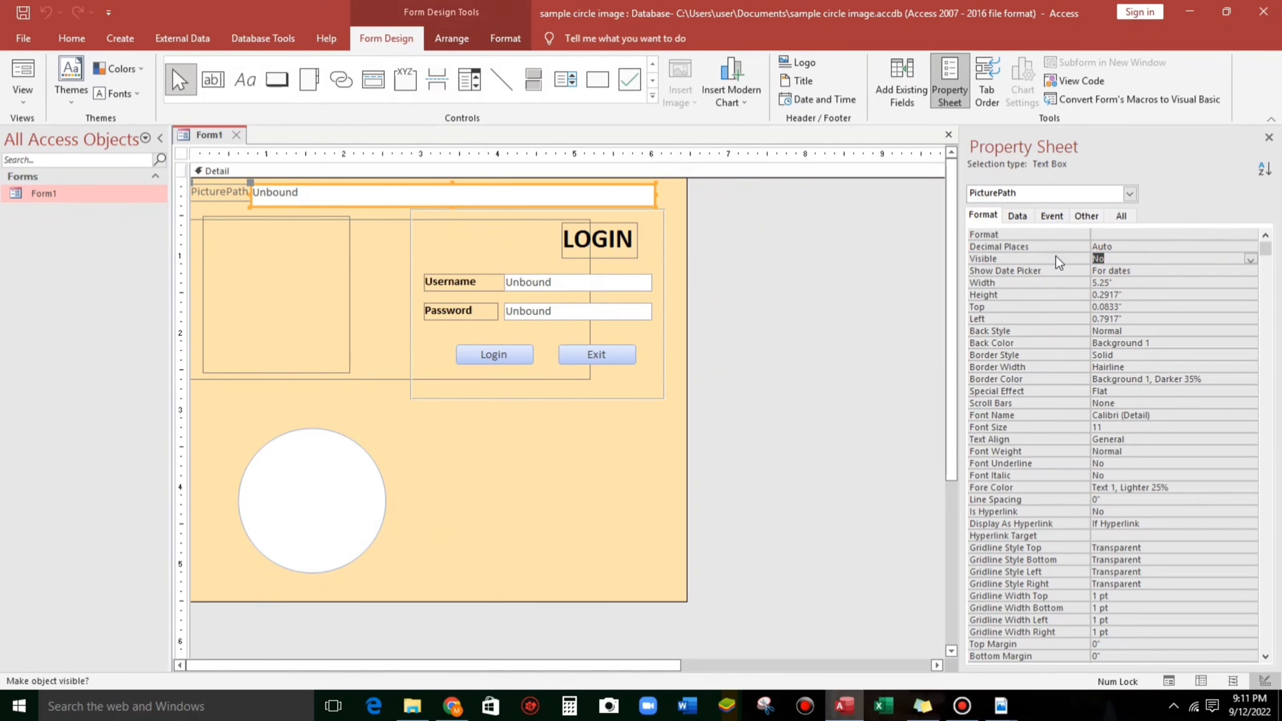
double_click(1056, 260)
click(1159, 307)
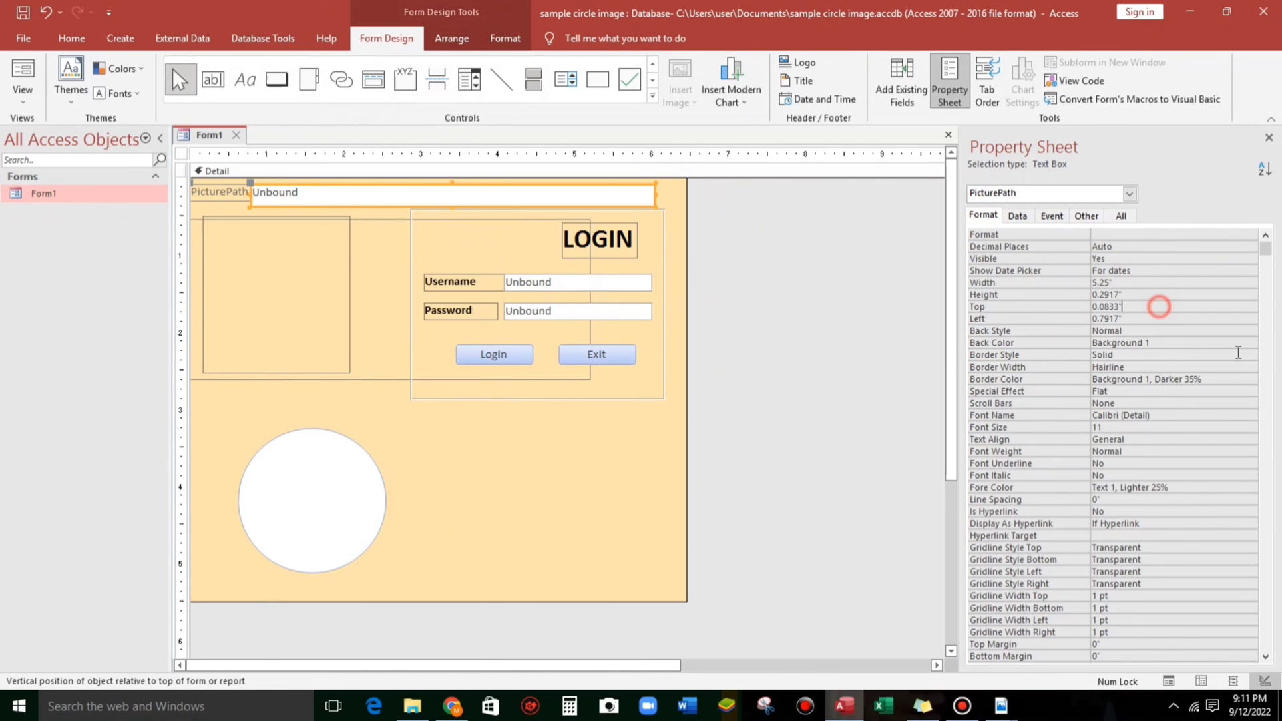
click(23, 72)
drag(302, 192, 286, 196)
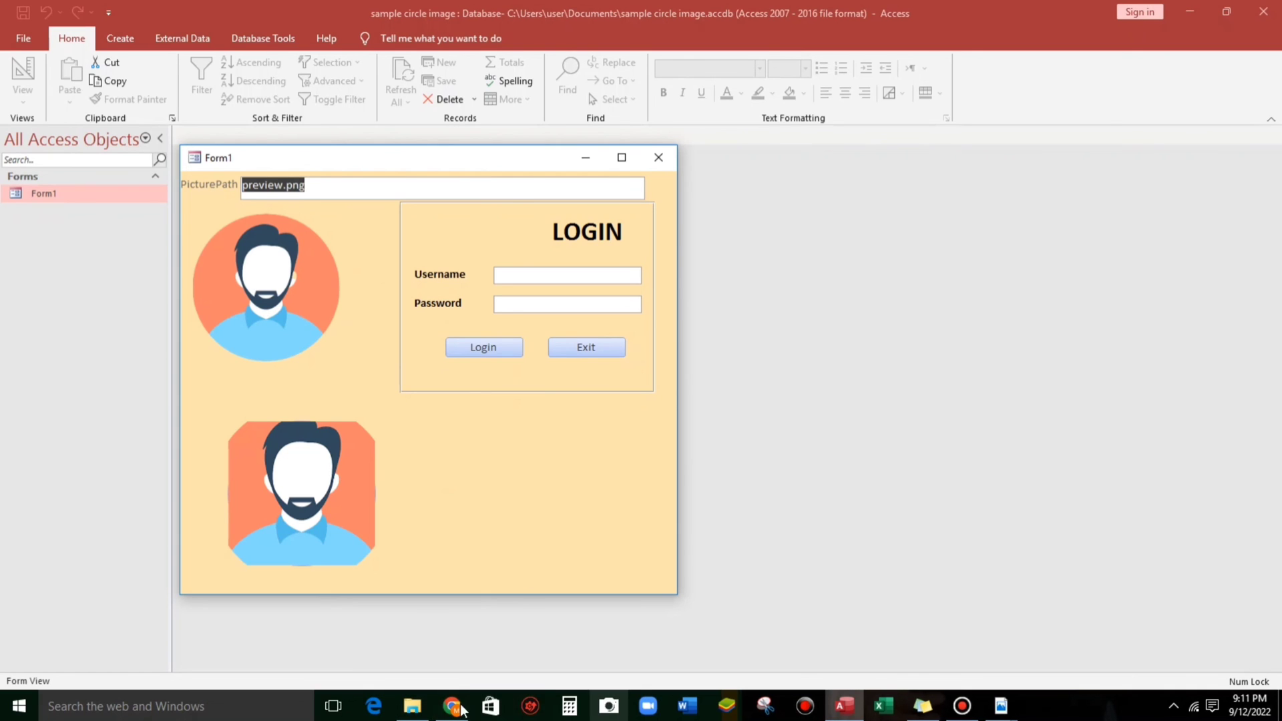
- Open Properties for favicon (27).ico in Sample Pics and select its full name
click(413, 706)
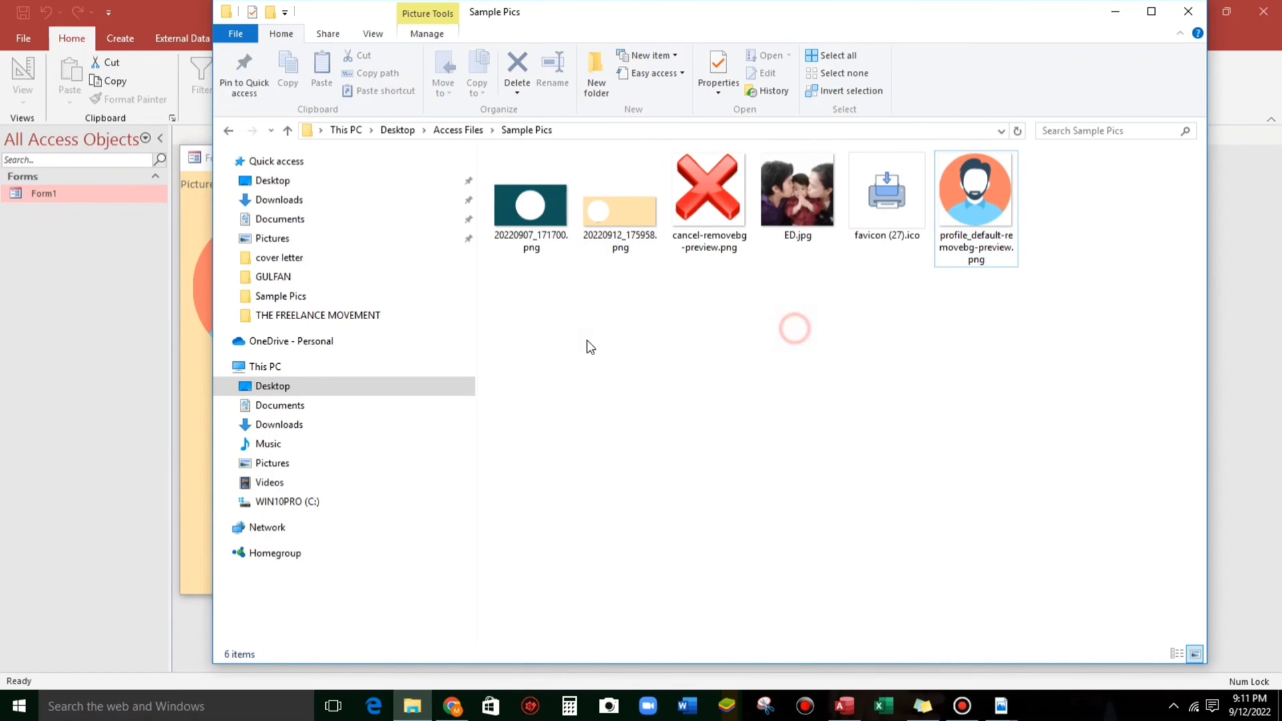
right_click(894, 186)
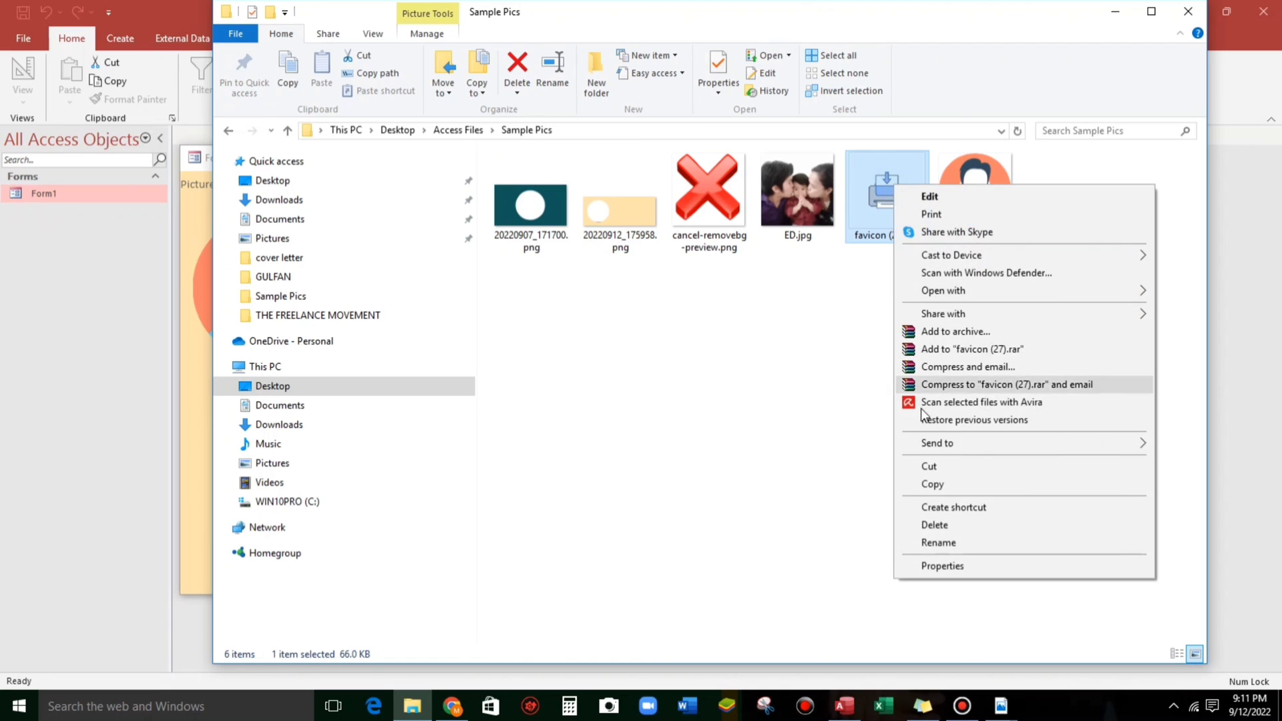
click(950, 568)
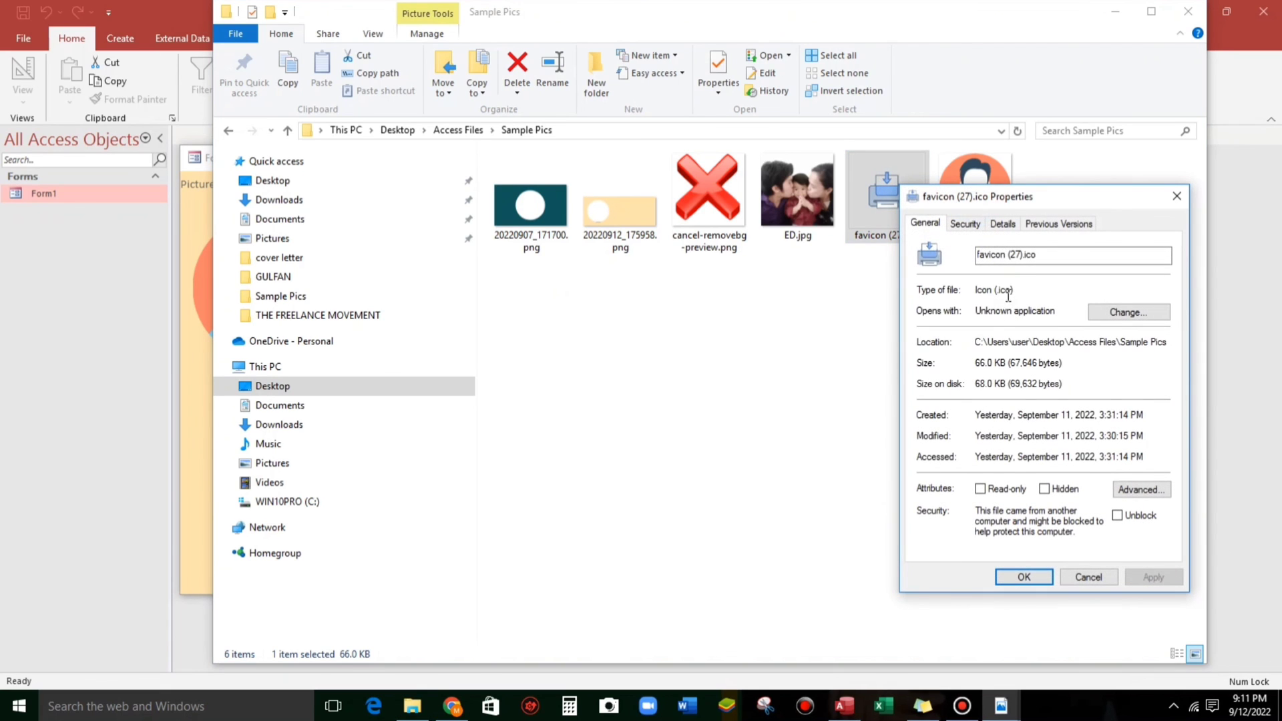
click(1037, 254)
drag(1042, 255, 912, 258)
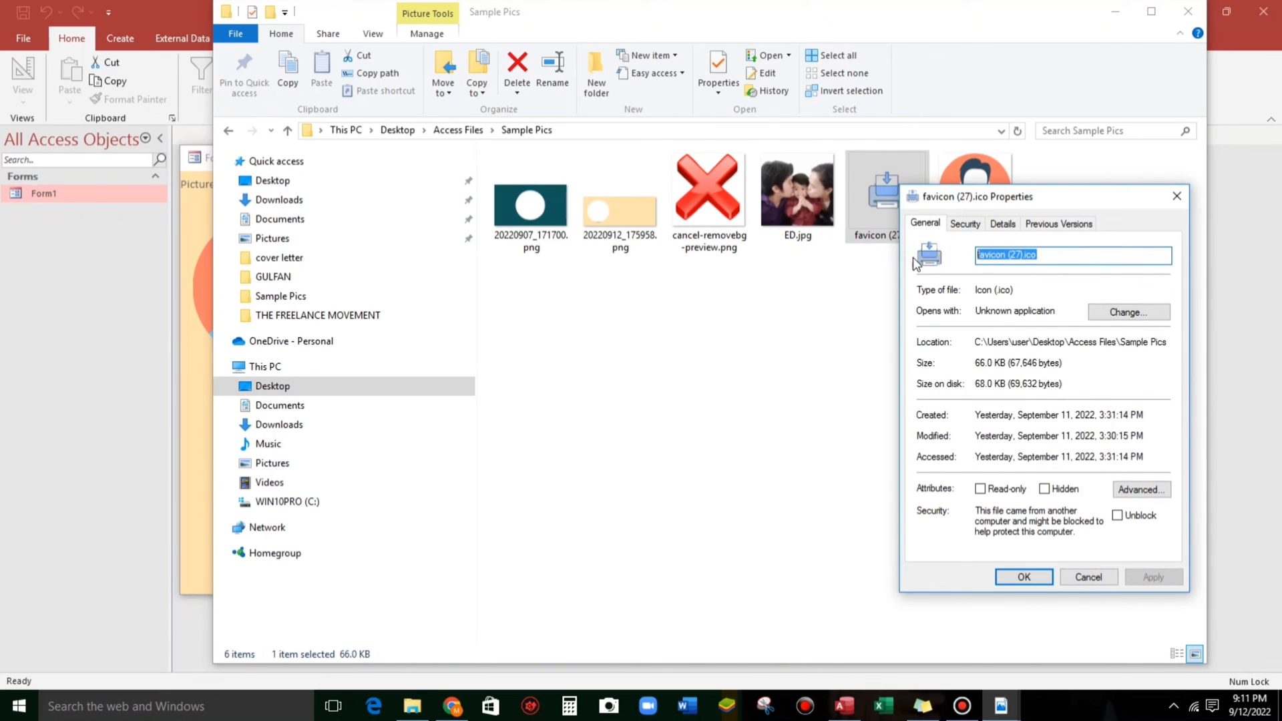
- Replace the PicturePath entry with the Sample Pics path to favicon (27).ico
click(1116, 12)
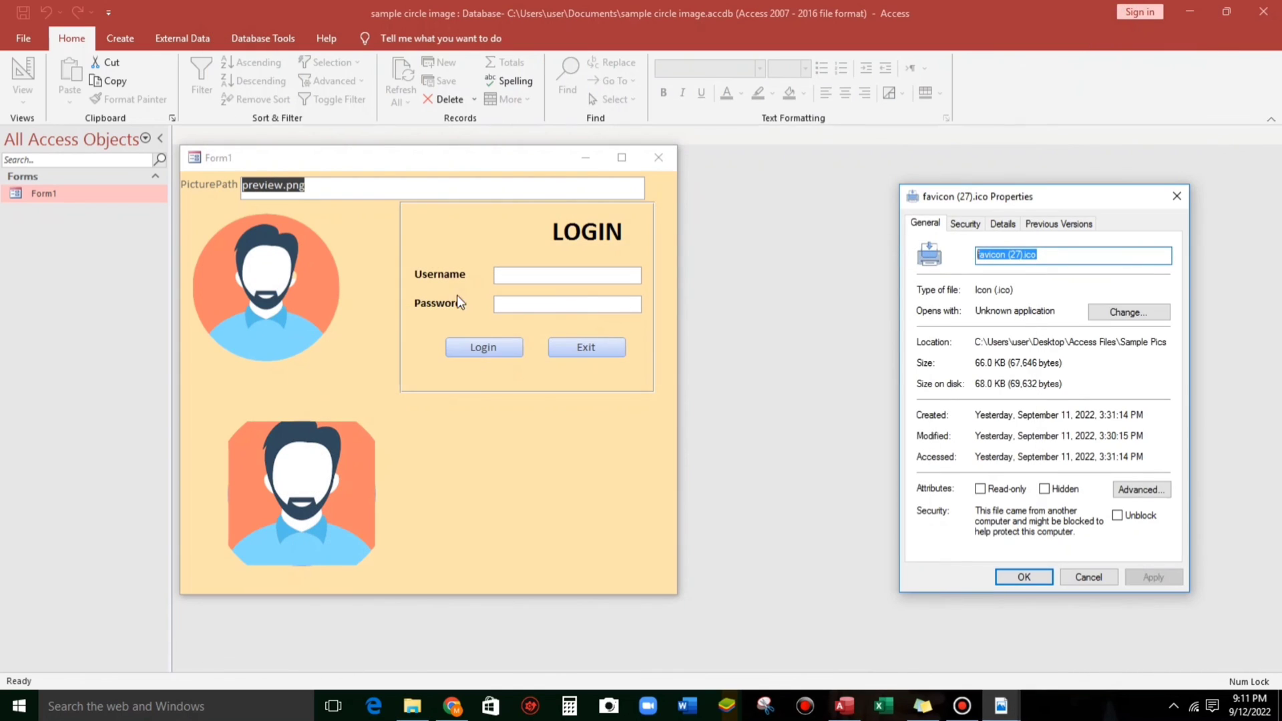
click(295, 190)
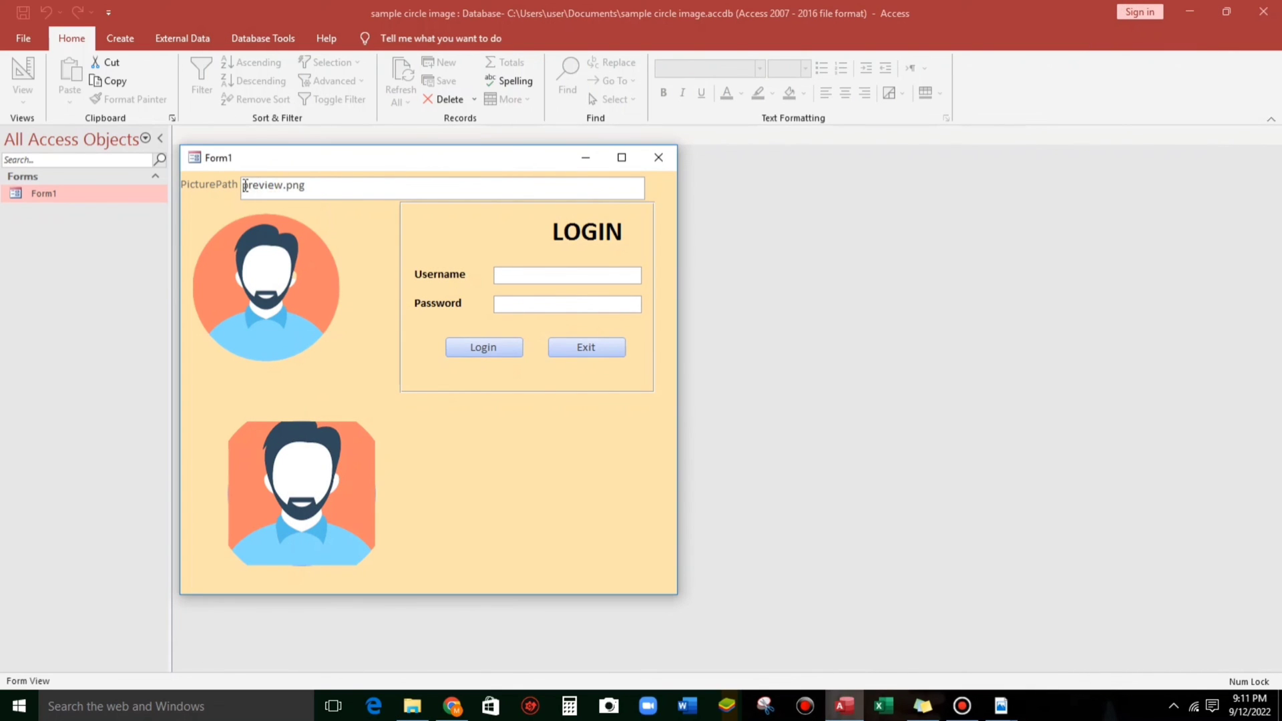
drag(244, 186, 363, 191)
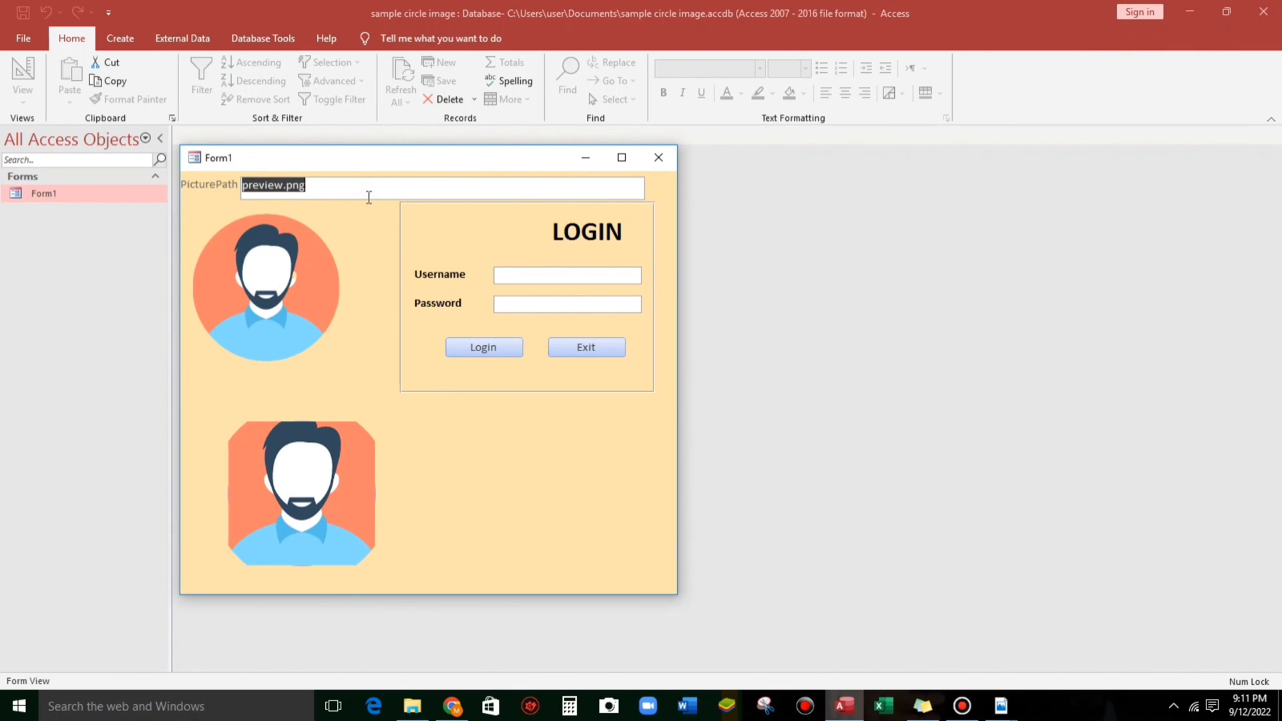
text(C:\Users\user\Desktop\Access Files\Sample Pics\profile_default-removebg-)
key(BackSpace)
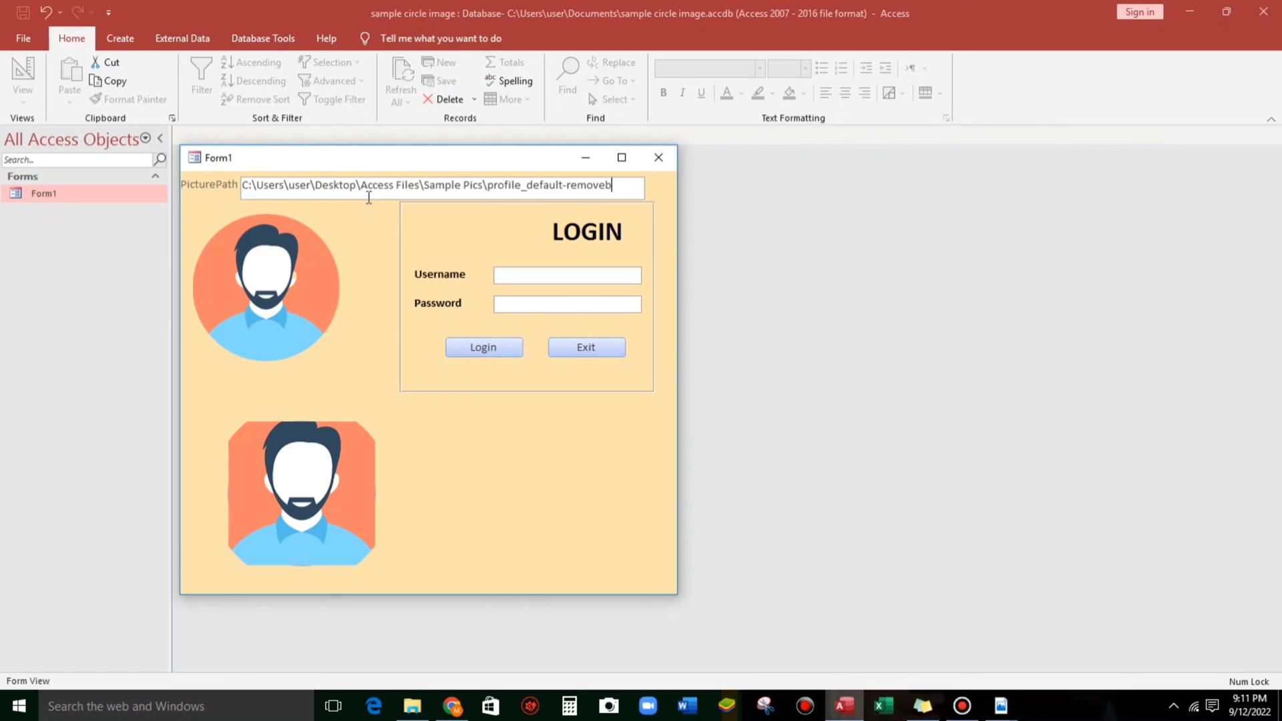
key(BackSpace)
key(BackSpace)
key(BackSpace)
key(BackSpace)
key(BackSpace)
key(BackSpace)
key(BackSpace)
key(BackSpace)
key(BackSpace)
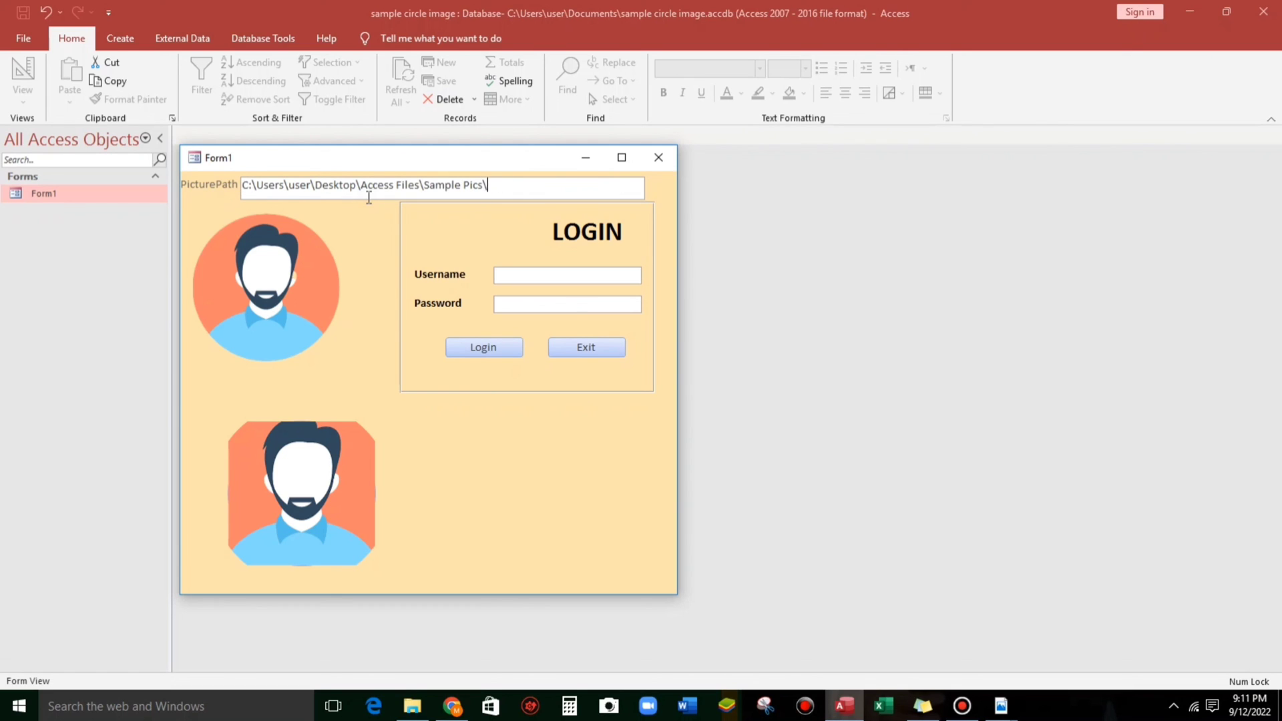
text(favicon (27).ico)
- Switch the form to Design View and back to Form View to load the icon
right_click(374, 253)
right_click(360, 233)
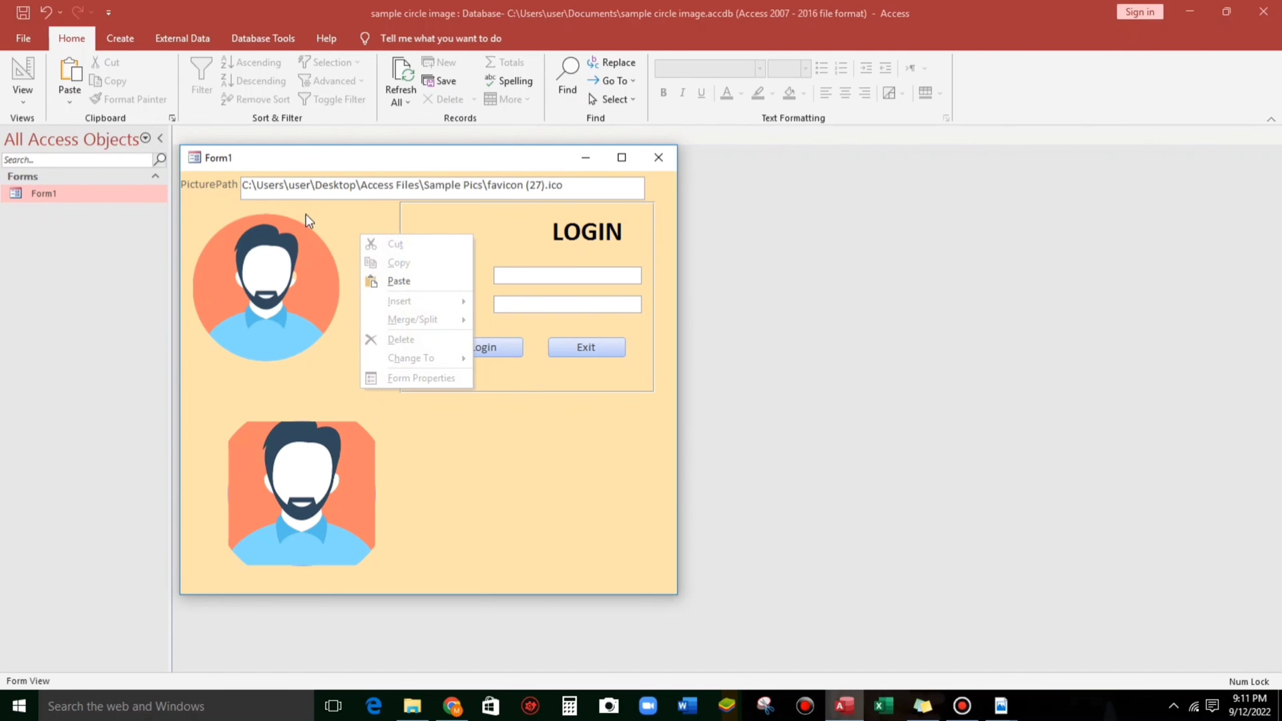
right_click(340, 155)
click(382, 262)
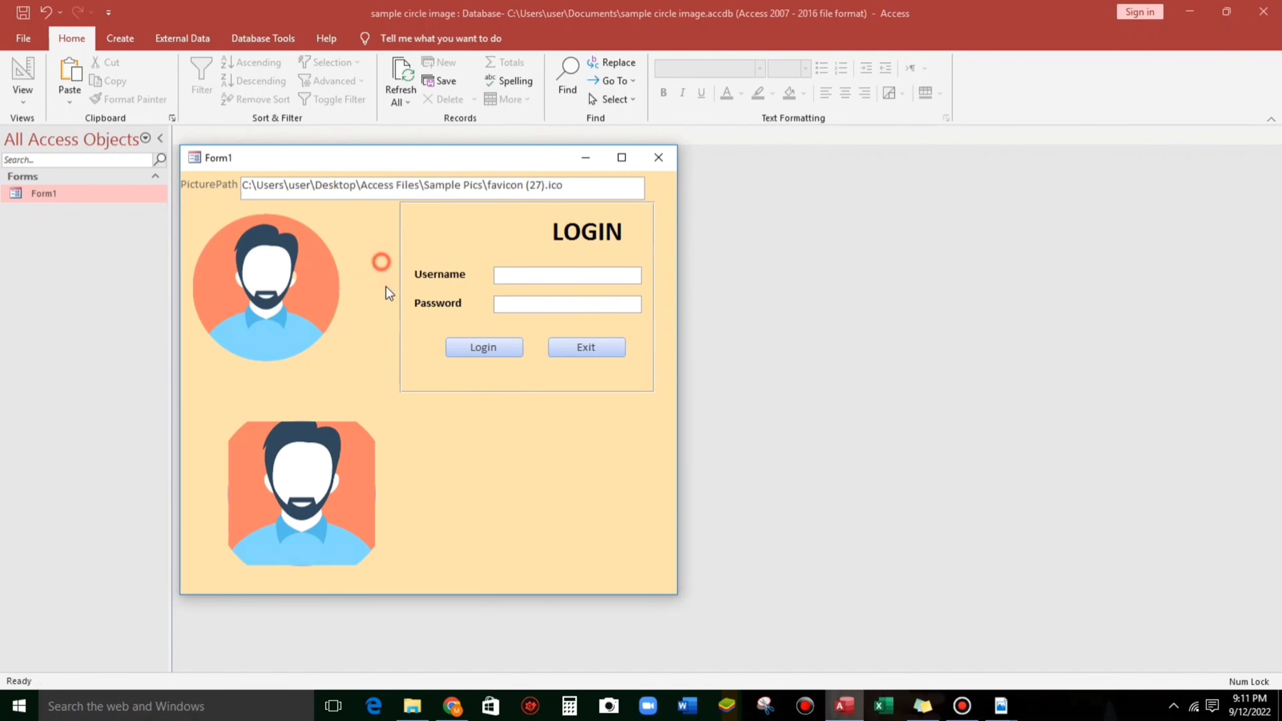
click(22, 76)
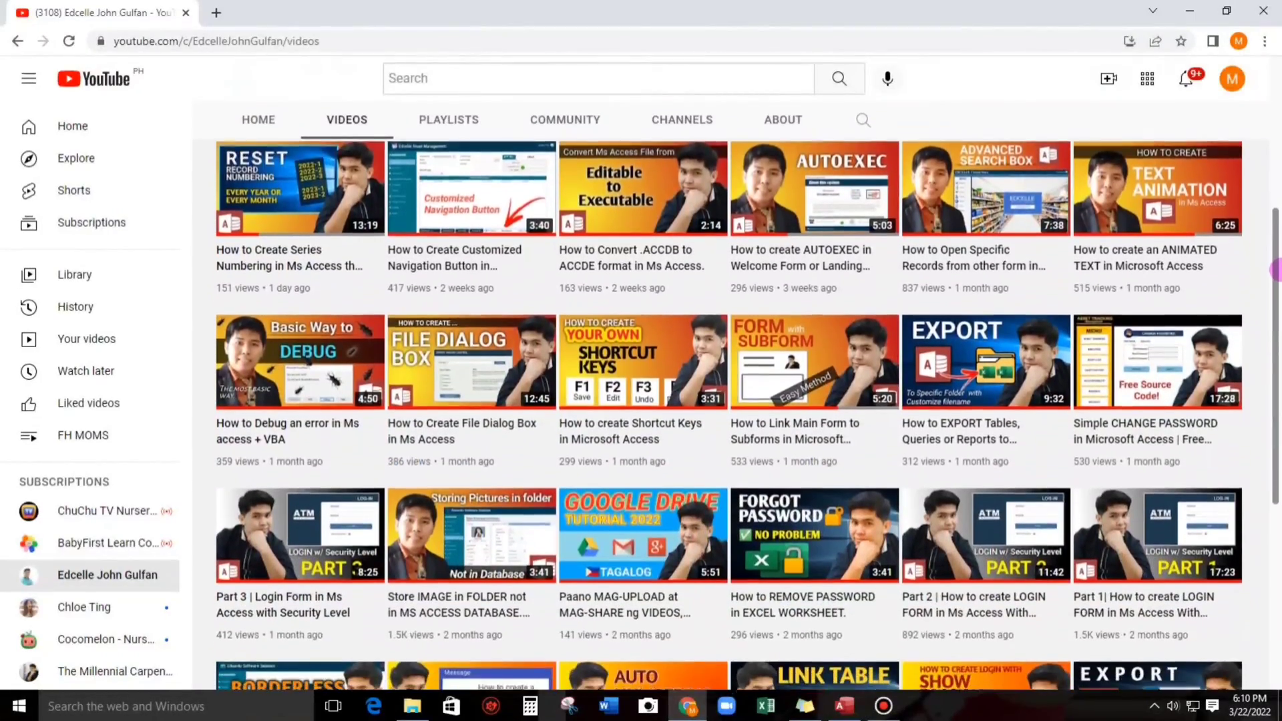
scroll(738, 396, down, 2)
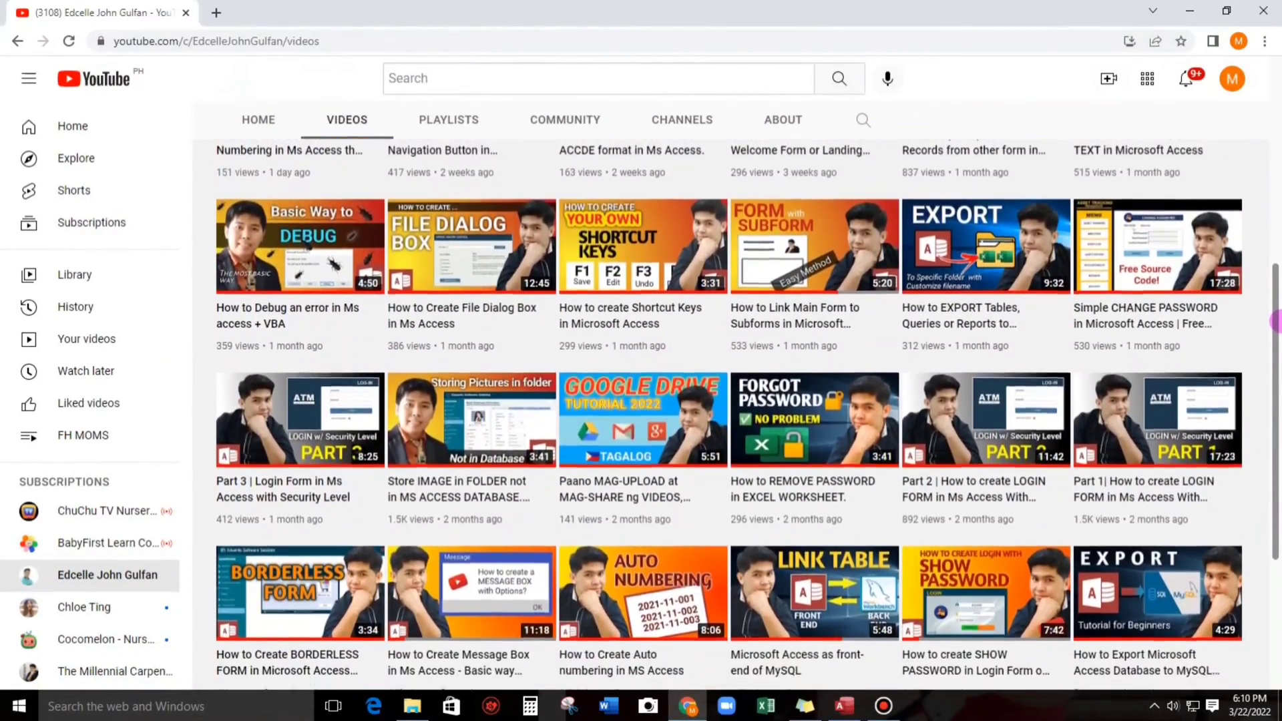